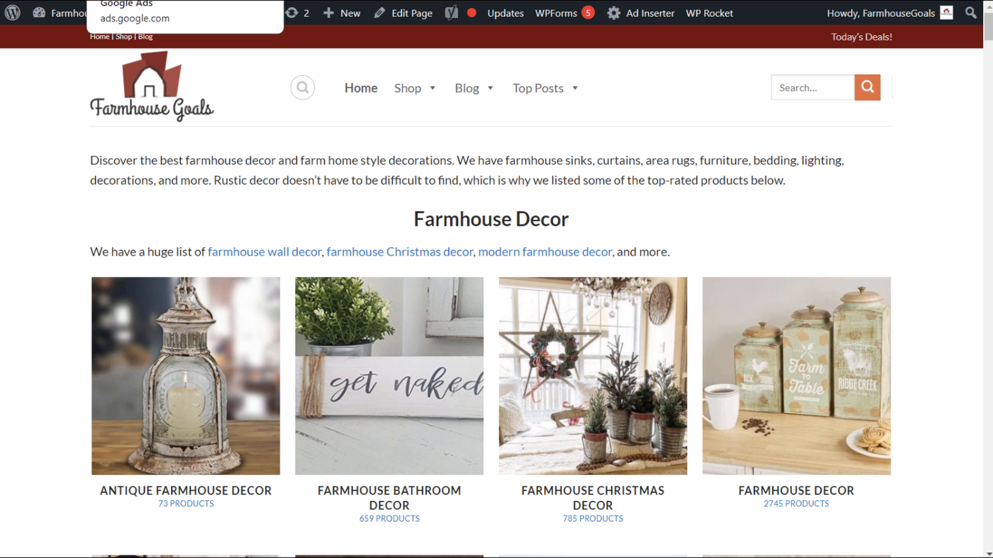
Switch to Google Ads and review the clicks, cost and conversion metrics of the Performance Max and Search campaigns.
{"action": "left_click", "coordinate": [129, 1]}
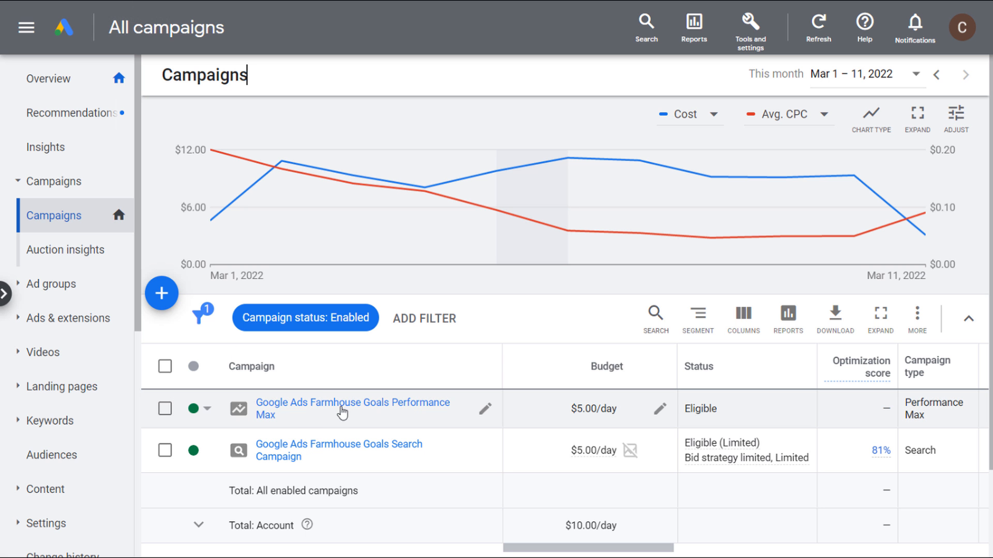
{"action": "left_click_drag", "start_coordinate": [555, 553], "coordinate": [764, 552]}
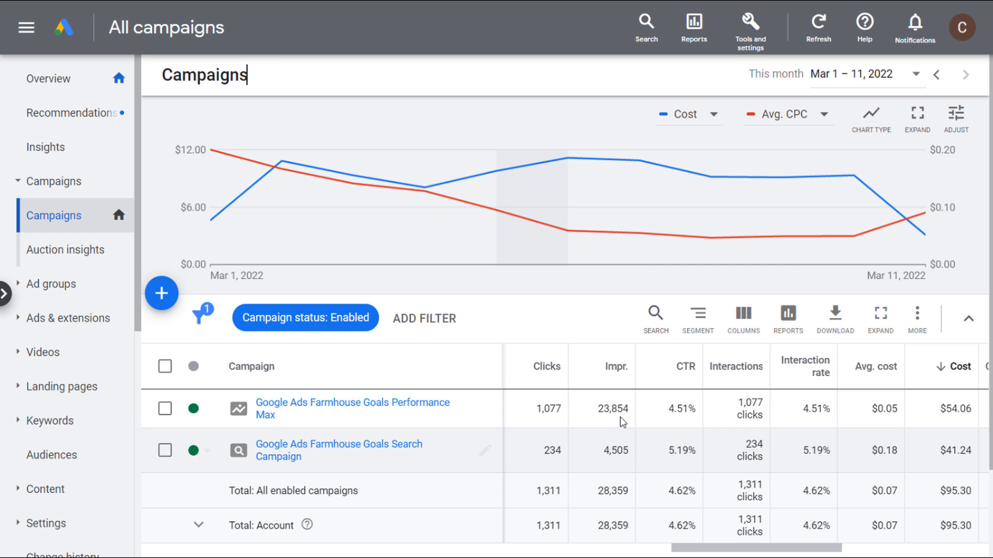
{"action": "left_click_drag", "start_coordinate": [737, 552], "coordinate": [779, 551]}
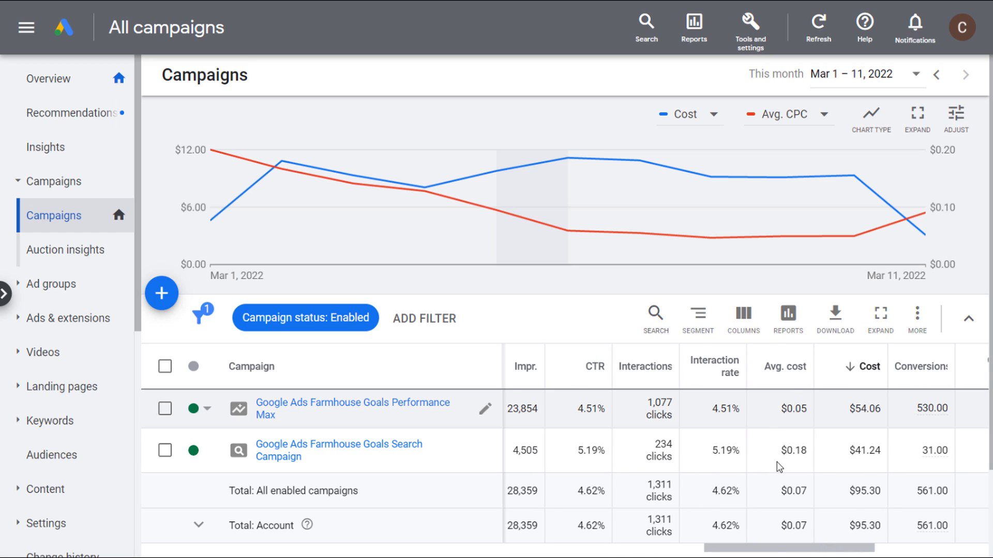
{"action": "left_click_drag", "start_coordinate": [772, 551], "coordinate": [835, 549]}
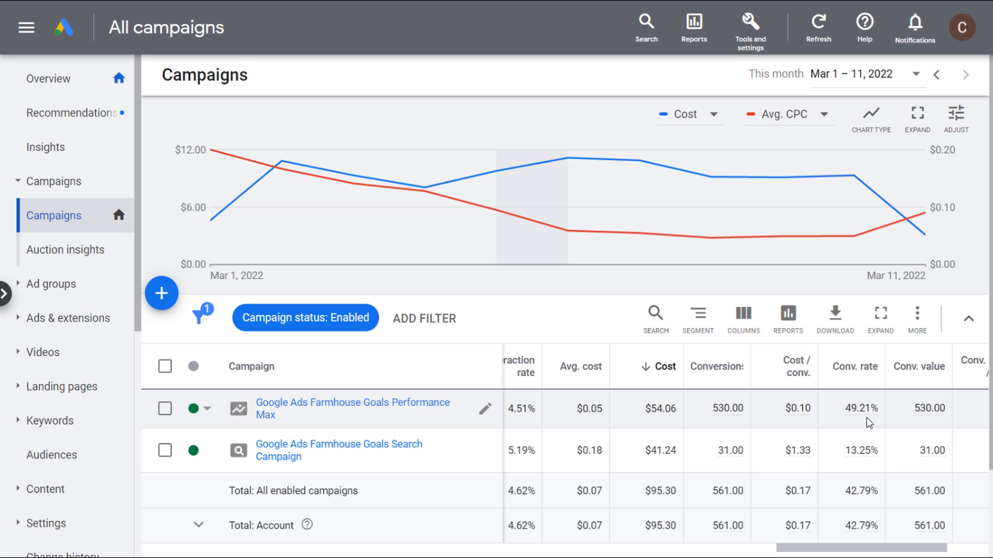
{"action": "left_click_drag", "start_coordinate": [812, 550], "coordinate": [537, 552]}
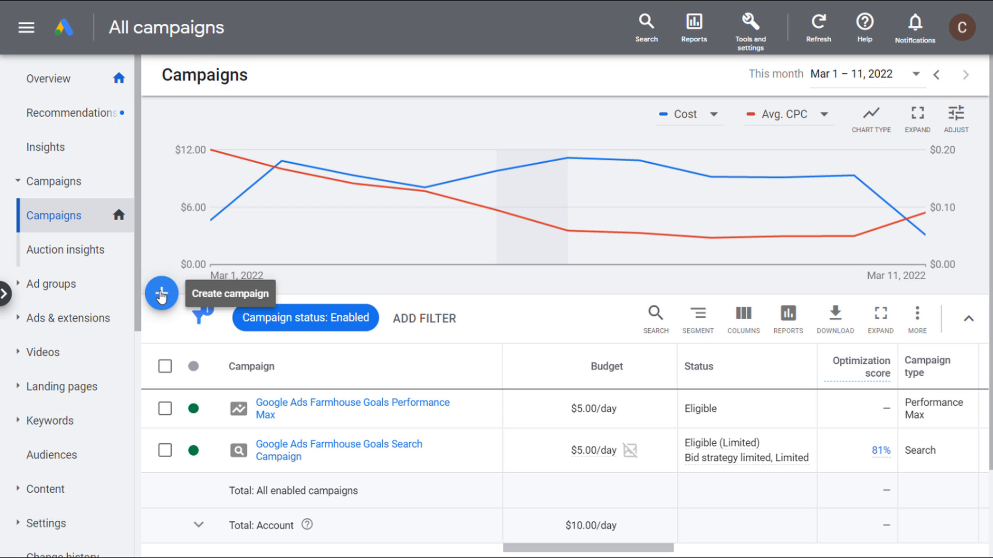
Start a new campaign with Sales as its objective.
{"action": "left_click", "coordinate": [161, 296]}
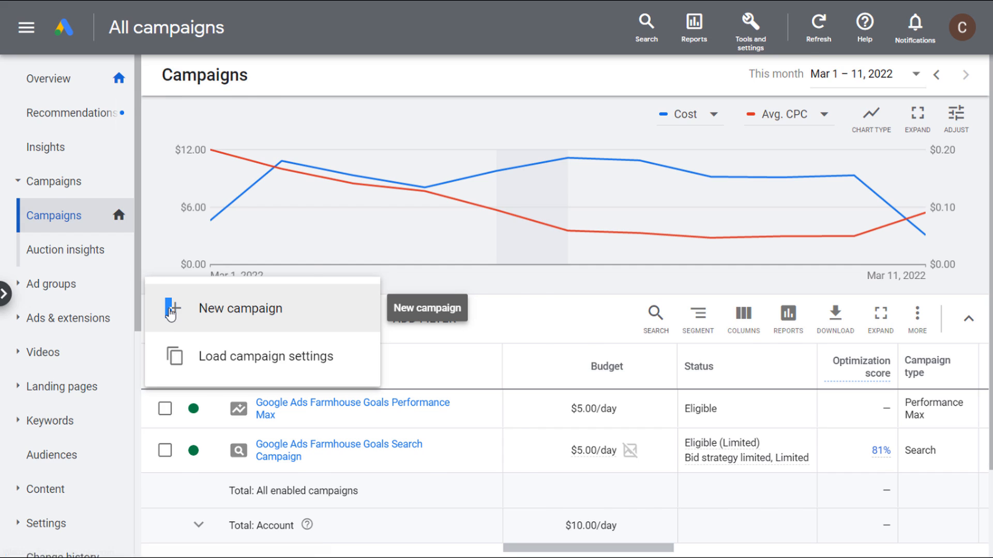
{"action": "left_click", "coordinate": [171, 310]}
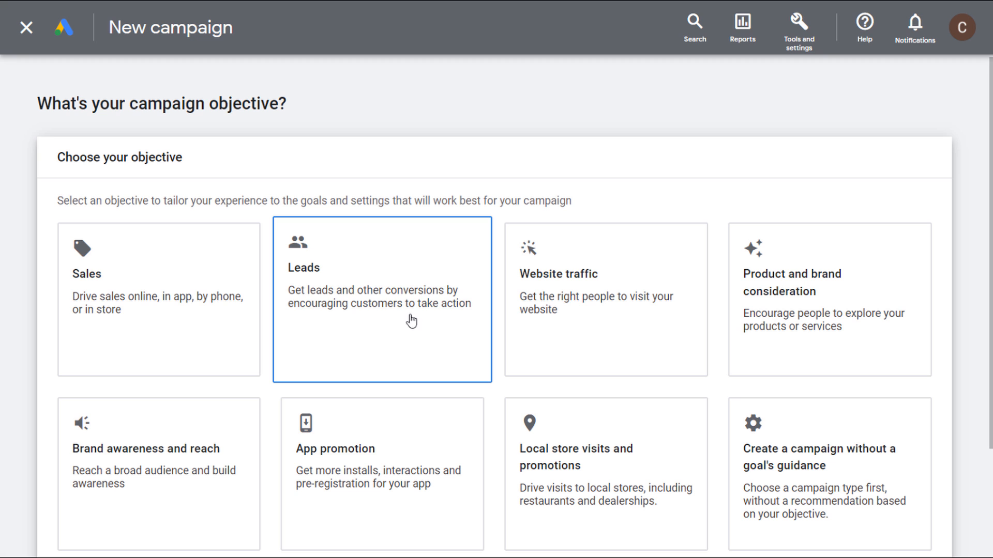
{"action": "left_click", "coordinate": [147, 322]}
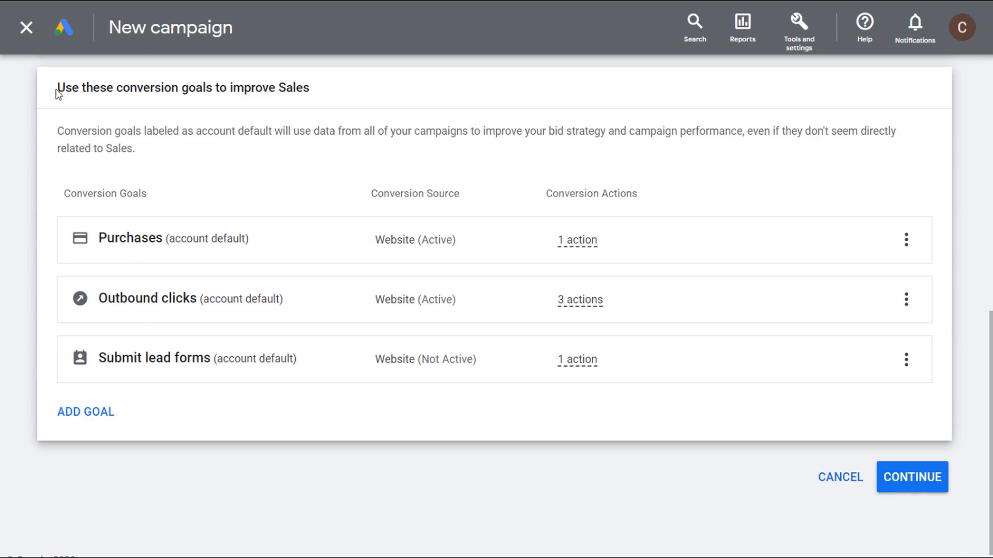
Remove the Outbound clicks and Submit lead forms conversion goals from the campaign, keep only Purchases, and continue.
{"action": "left_click_drag", "start_coordinate": [58, 87], "coordinate": [129, 87]}
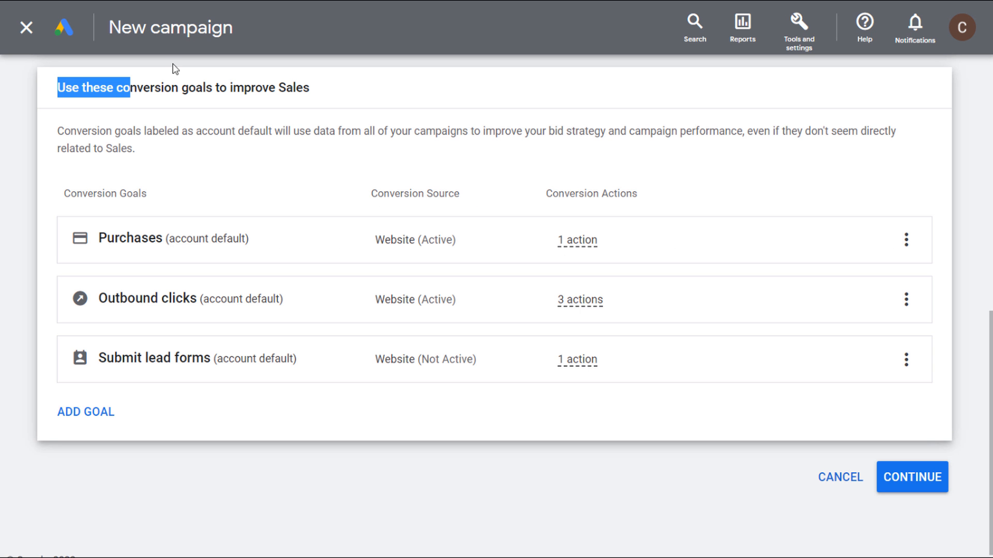
{"action": "left_click", "coordinate": [260, 130]}
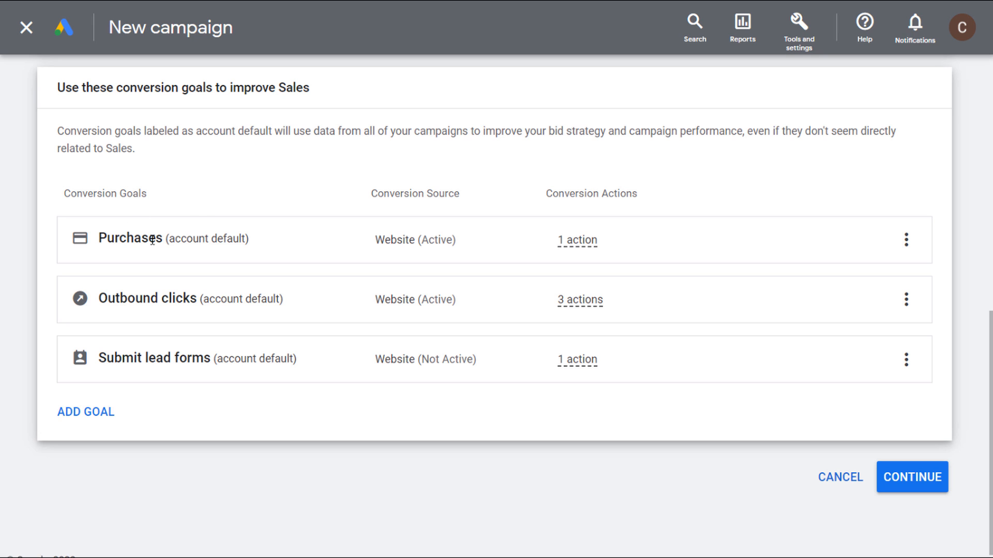
{"action": "left_click", "coordinate": [906, 300]}
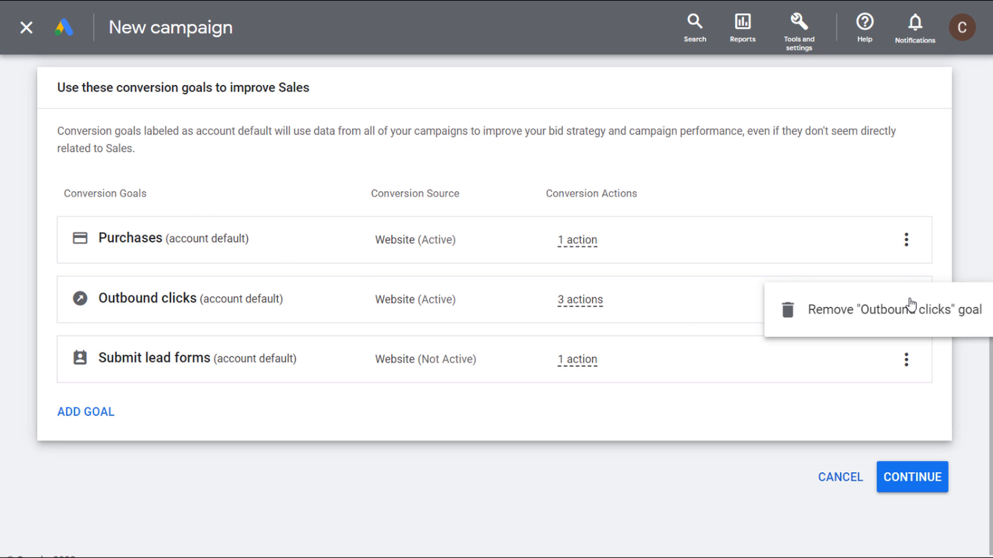
{"action": "left_click", "coordinate": [864, 314]}
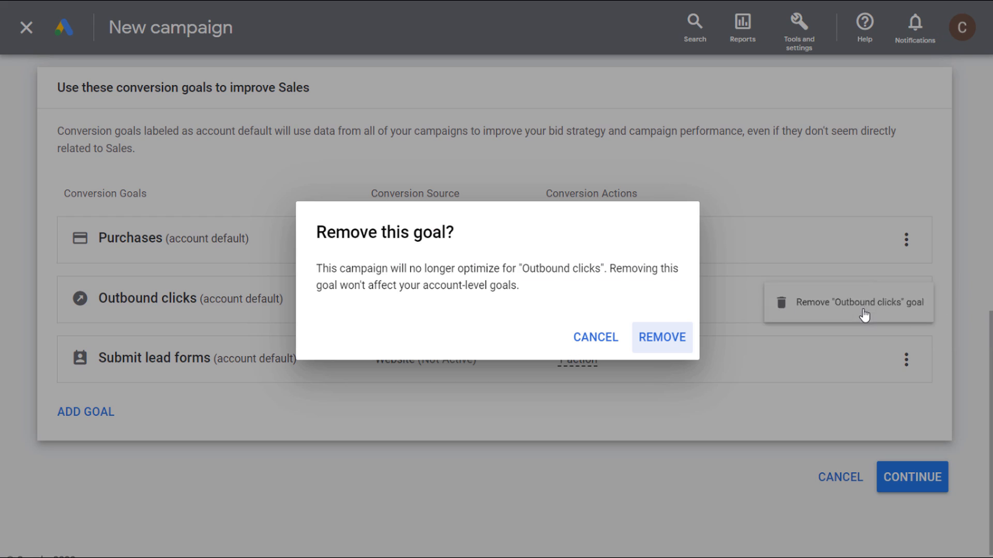
{"action": "left_click", "coordinate": [671, 343]}
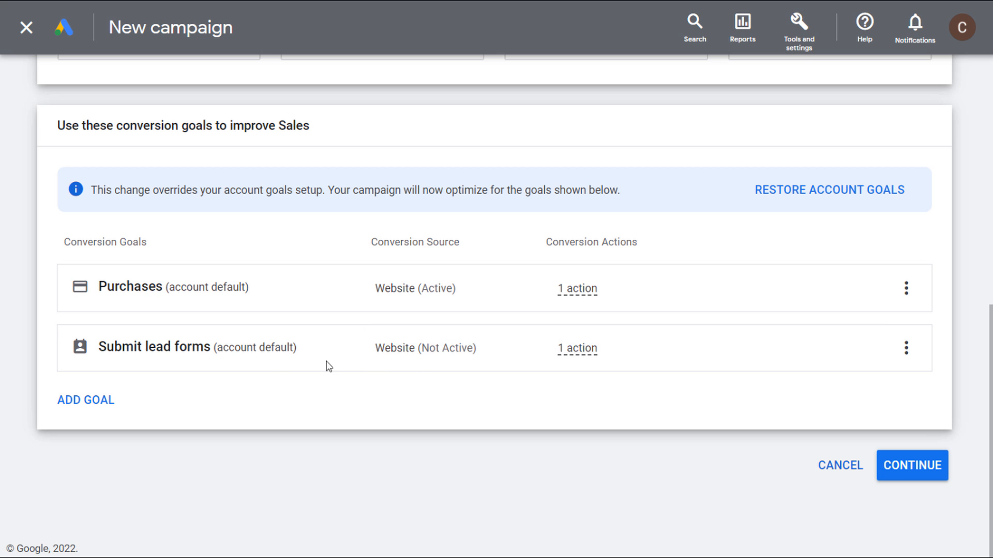
{"action": "left_click", "coordinate": [903, 355]}
{"action": "left_click", "coordinate": [881, 365]}
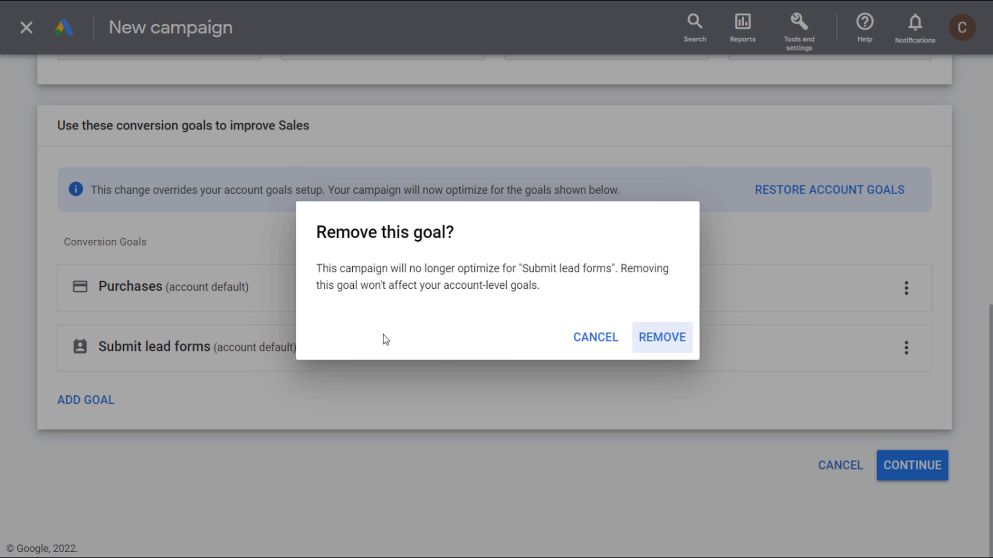
{"action": "left_click", "coordinate": [691, 339]}
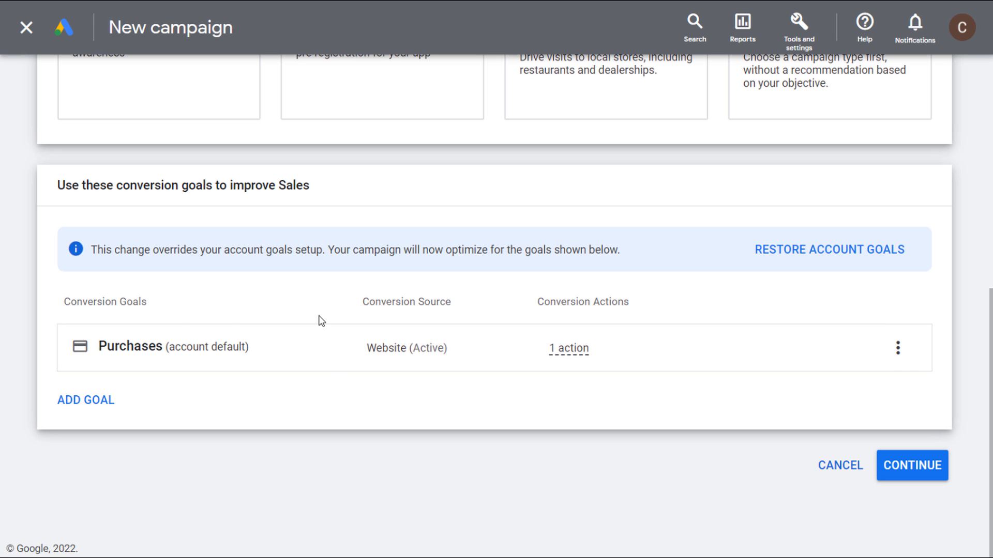
{"action": "left_click", "coordinate": [880, 471]}
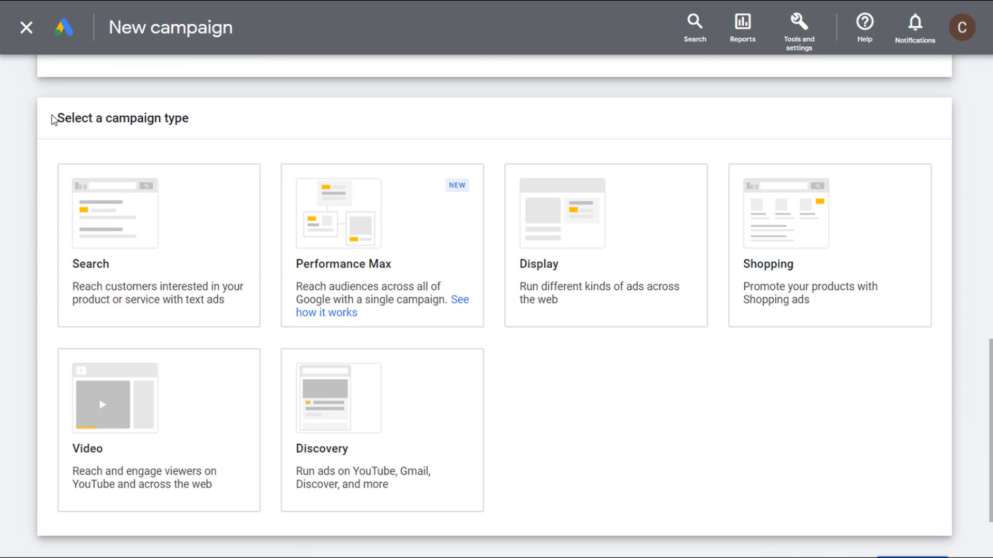
Choose Performance Max as the campaign type and continue with the default campaign name.
{"action": "left_click", "coordinate": [369, 237]}
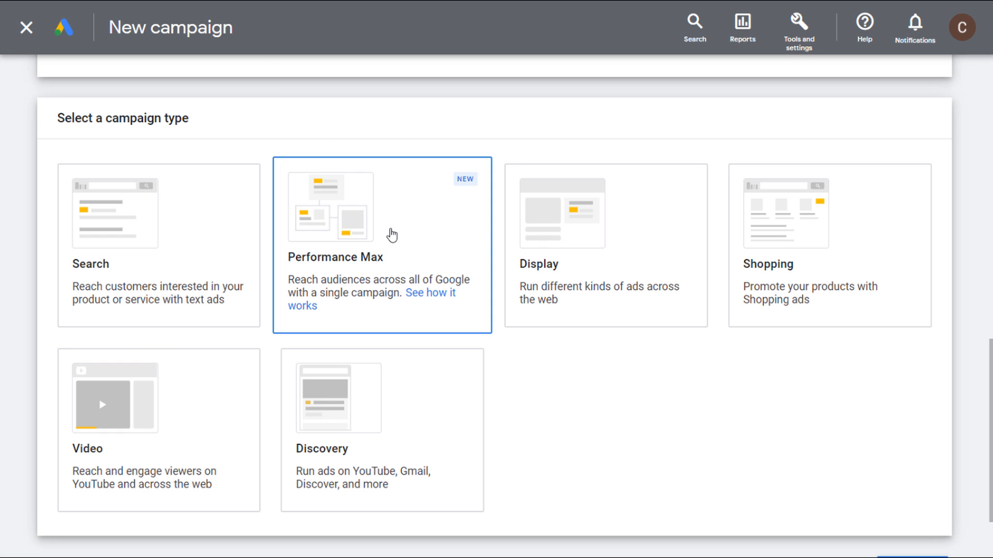
{"action": "scroll", "coordinate": [390, 234], "scroll_direction": "down", "scroll_amount": 5}
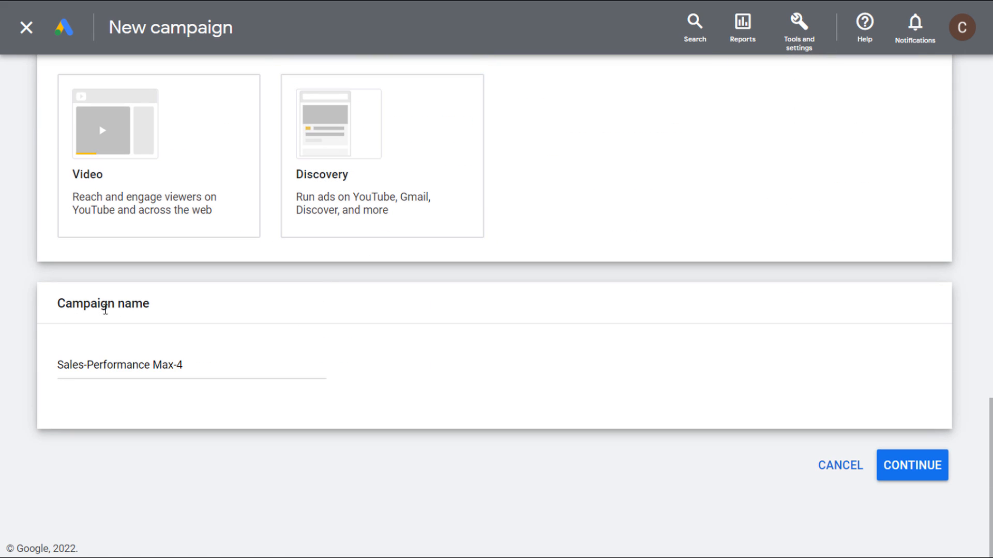
{"action": "left_click", "coordinate": [920, 468]}
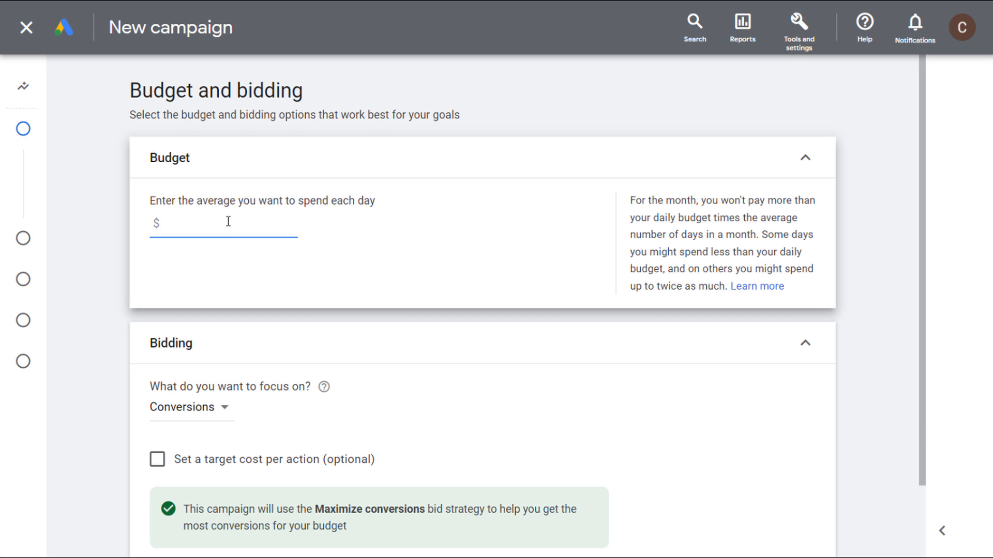
Set the campaign's average daily budget to $10.00.
{"action": "type", "text": "30.00"}
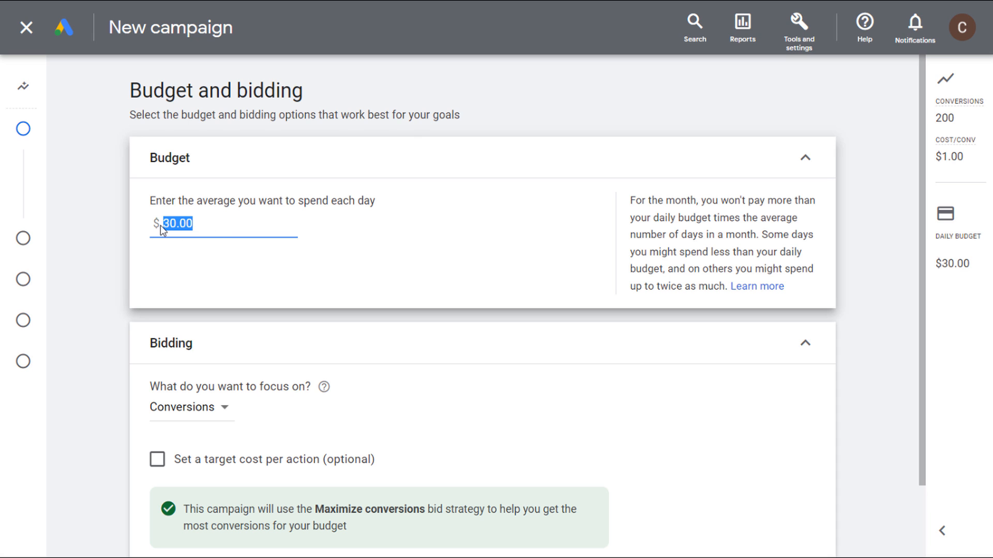
{"action": "type", "text": "10.00"}
Try a Conversion value bidding focus with a target ROAS of 150%, and return the focus to Conversions.
{"action": "scroll", "coordinate": [408, 246], "scroll_direction": "down", "scroll_amount": 2}
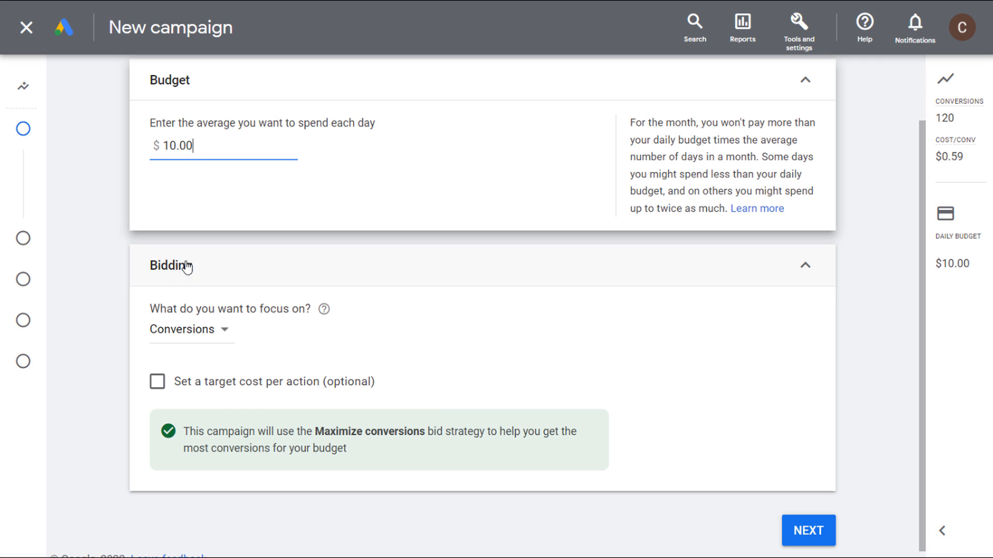
{"action": "left_click", "coordinate": [188, 332]}
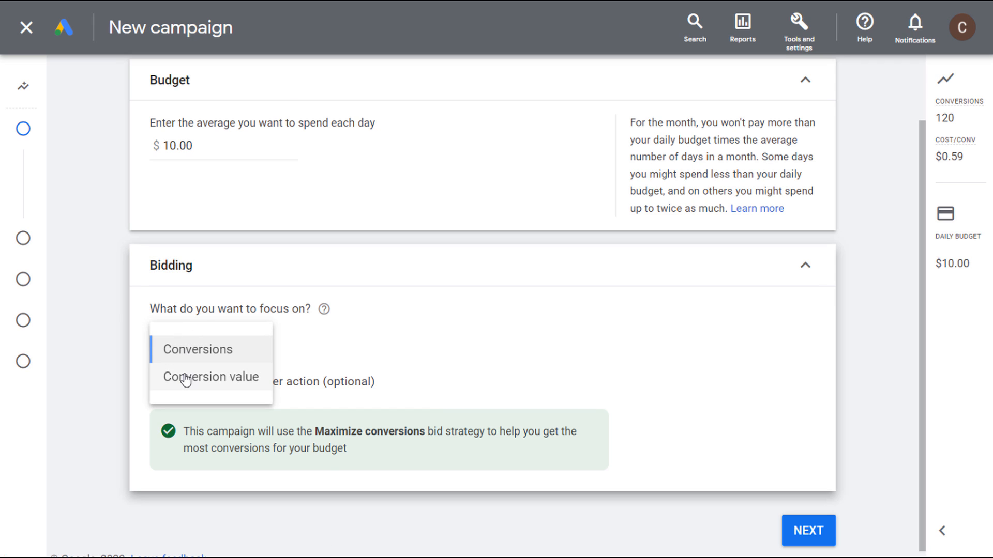
{"action": "mouse_move", "coordinate": [186, 380]}
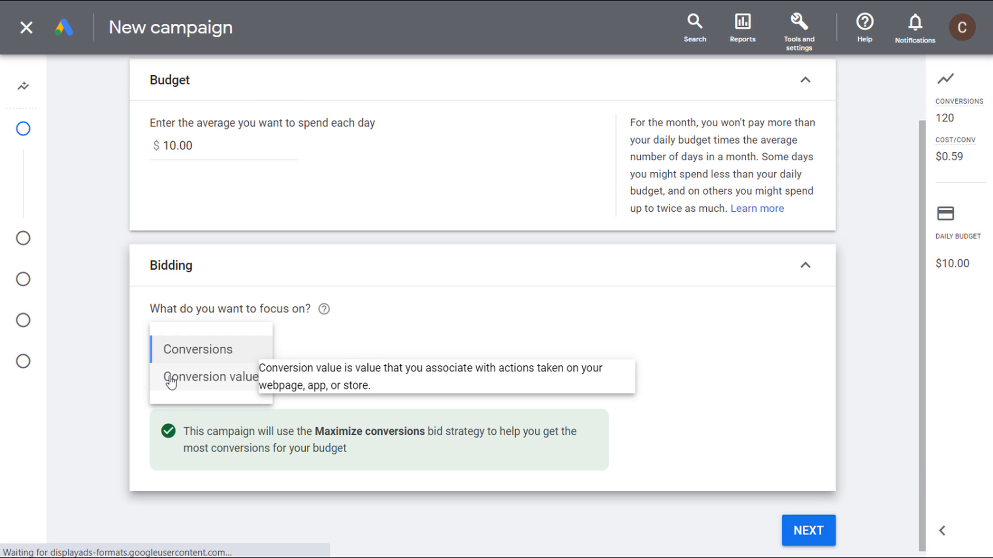
{"action": "left_click", "coordinate": [201, 387]}
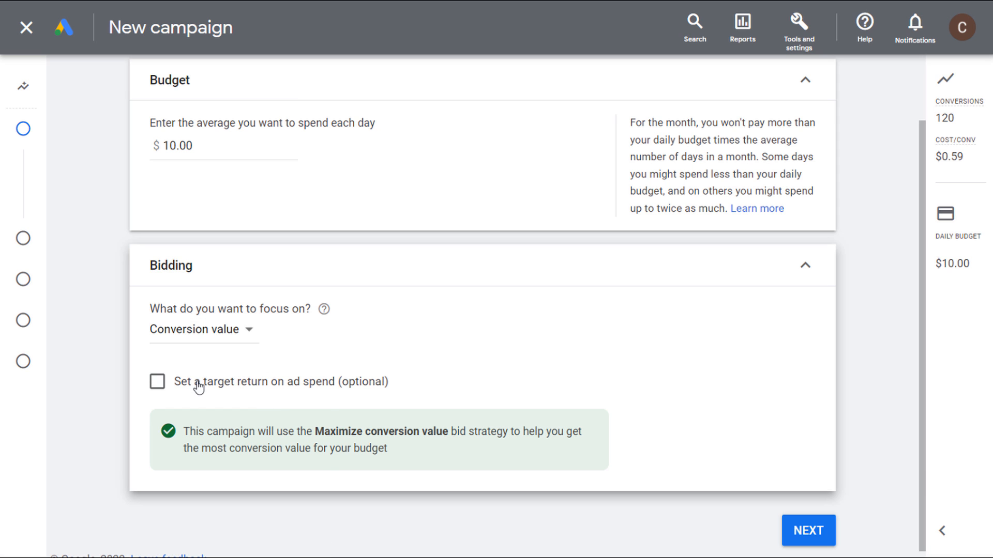
{"action": "left_click", "coordinate": [157, 382]}
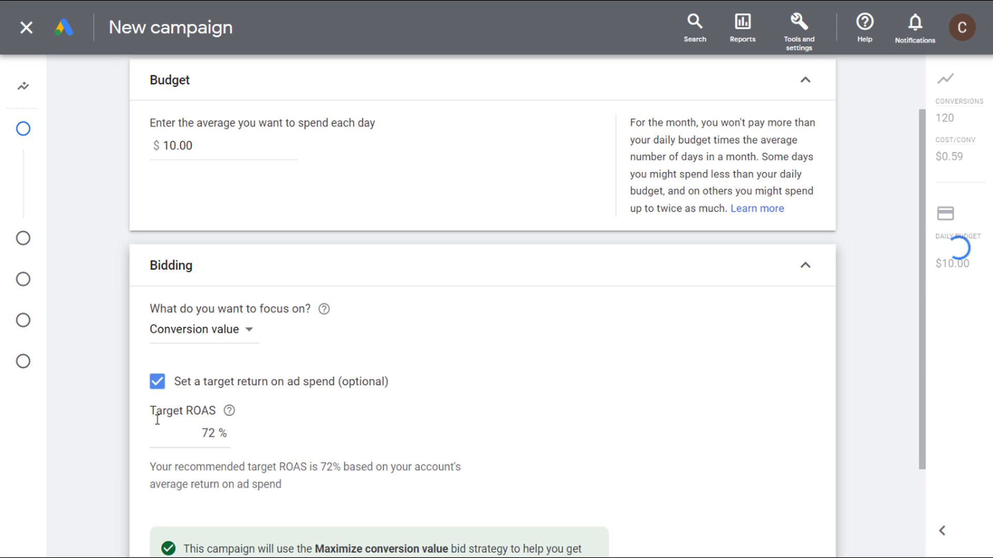
{"action": "scroll", "coordinate": [209, 359], "scroll_direction": "down", "scroll_amount": 1}
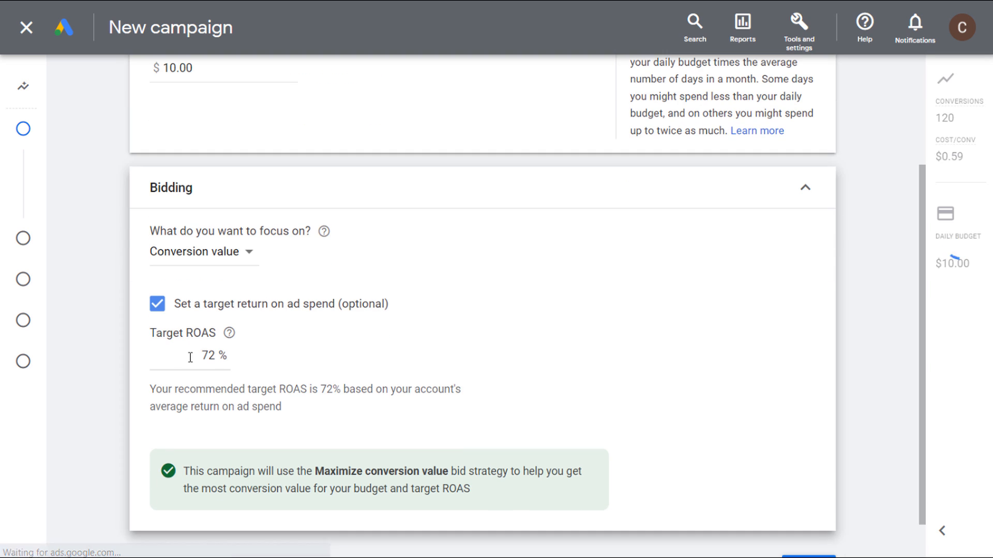
{"action": "left_click_drag", "start_coordinate": [159, 355], "coordinate": [250, 356]}
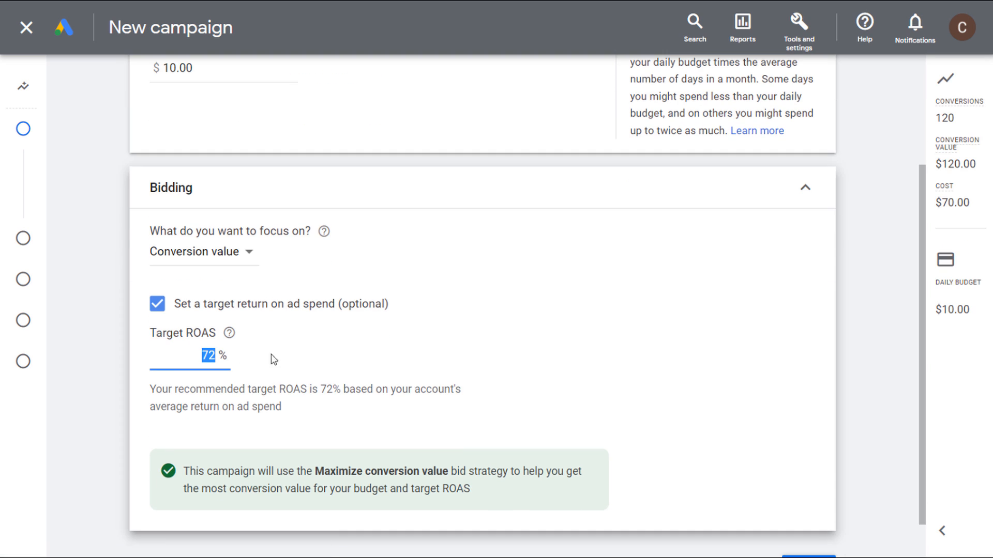
{"action": "type", "text": "150"}
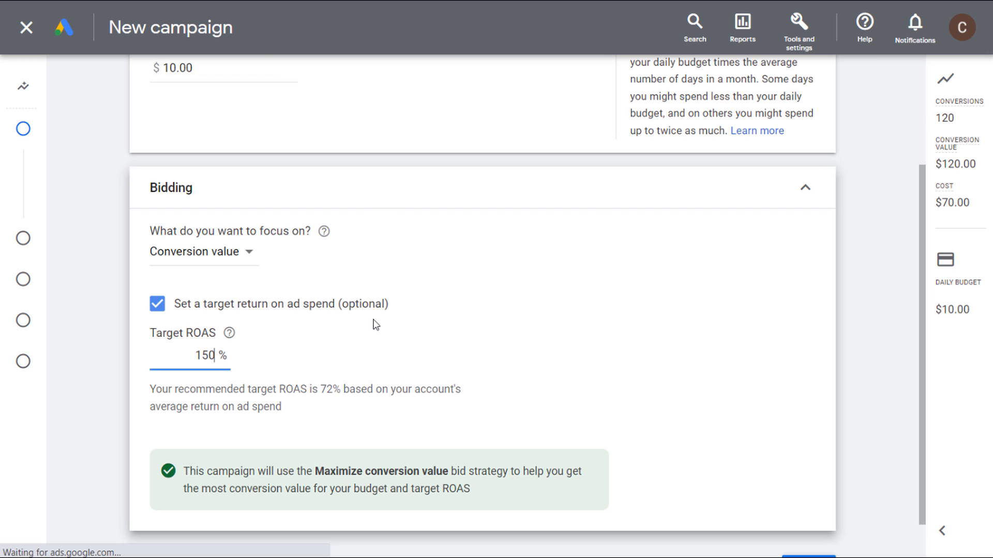
{"action": "left_click", "coordinate": [231, 259]}
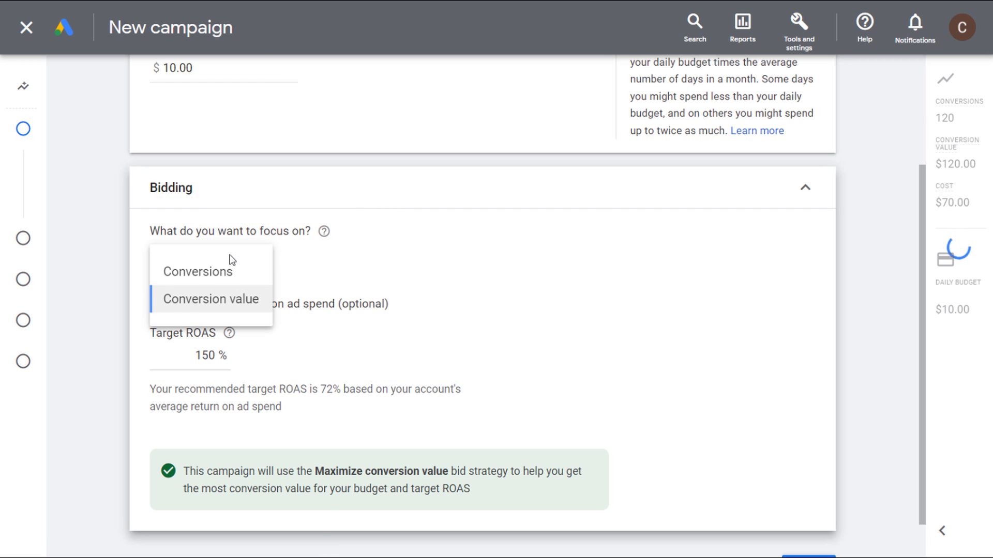
{"action": "left_click", "coordinate": [222, 277]}
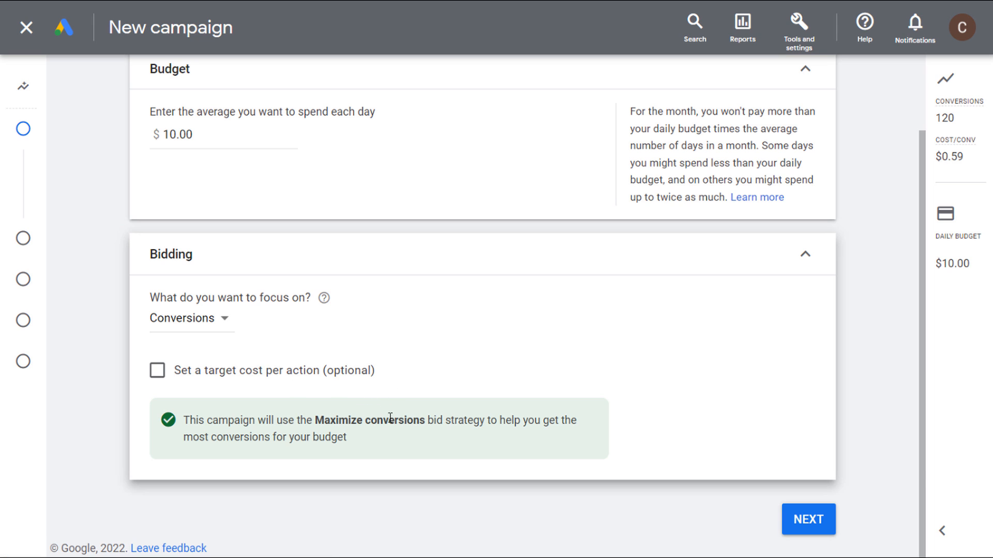
Enable a target cost per action at the recommended $1.40 and proceed to the campaign settings.
{"action": "left_click", "coordinate": [157, 372]}
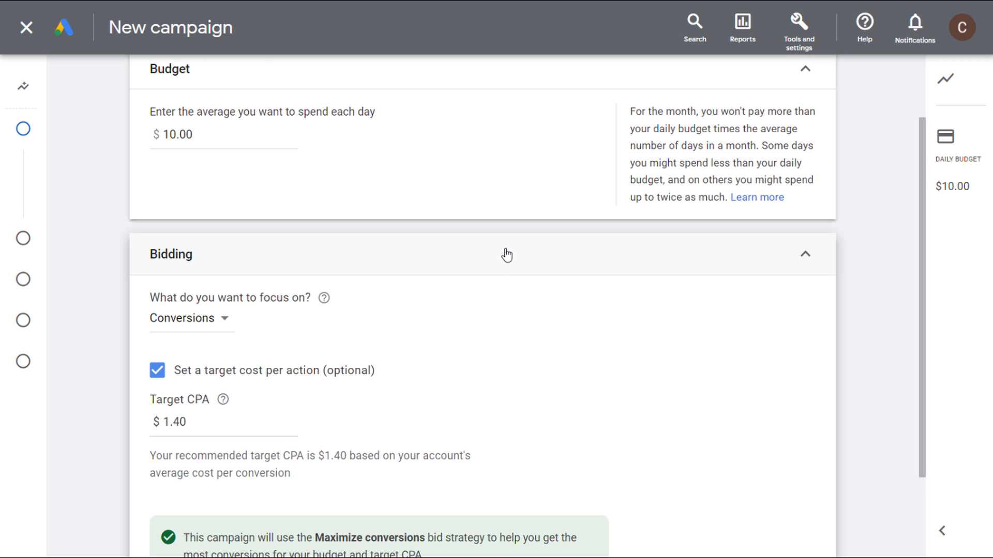
{"action": "scroll", "coordinate": [531, 322], "scroll_direction": "down", "scroll_amount": 1}
{"action": "scroll", "coordinate": [531, 322], "scroll_direction": "down", "scroll_amount": 3}
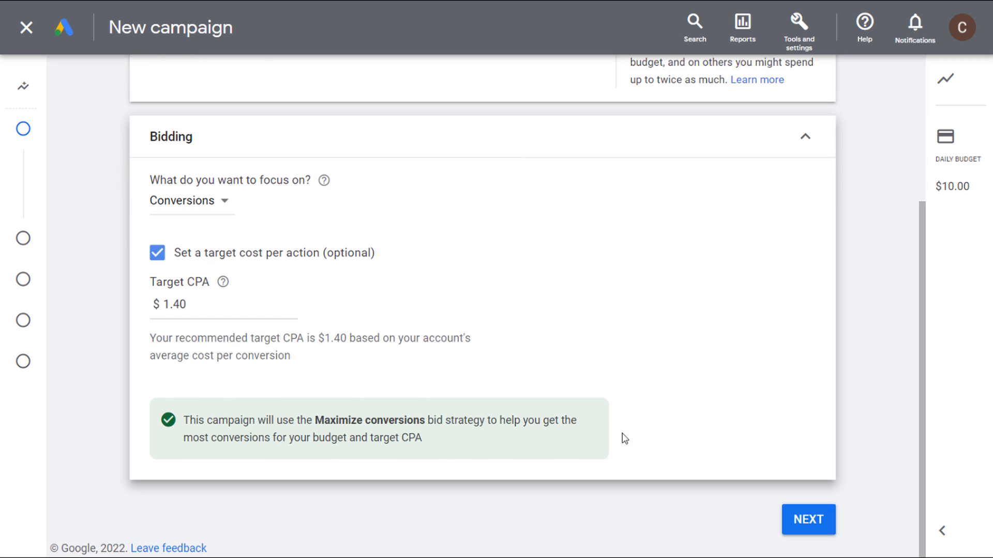
{"action": "left_click", "coordinate": [798, 526]}
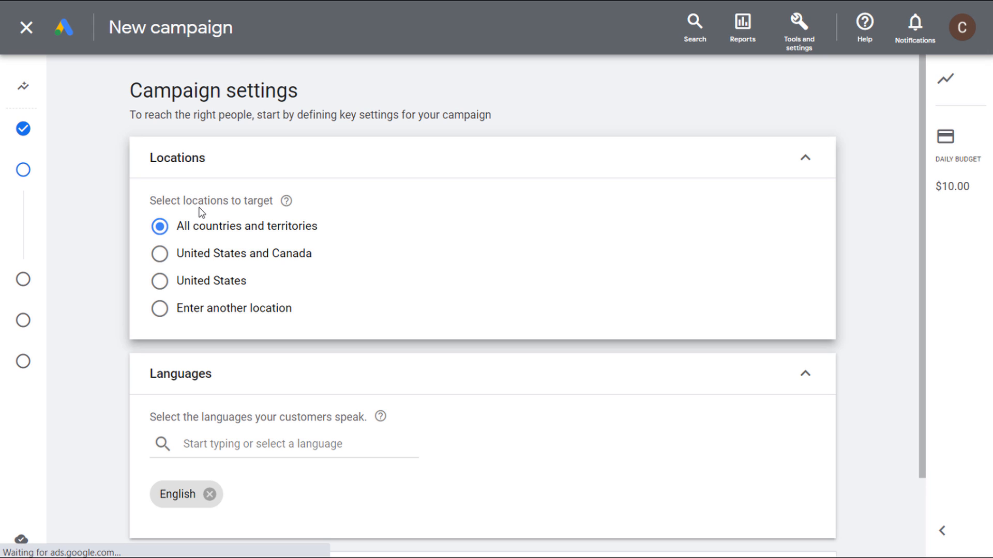
Set the campaign's target locations to United States and Canada.
{"action": "left_click", "coordinate": [159, 254]}
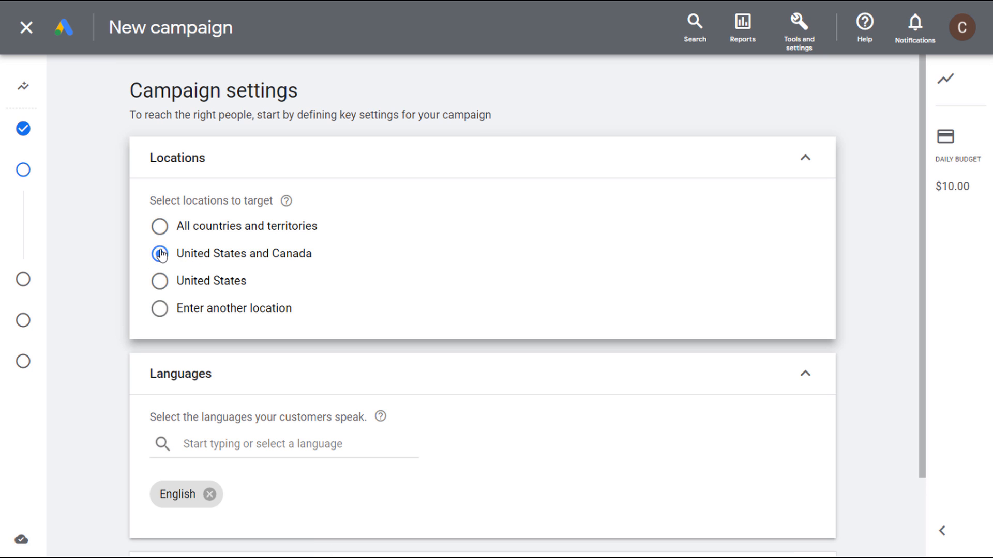
{"action": "scroll", "coordinate": [310, 377], "scroll_direction": "down", "scroll_amount": 2}
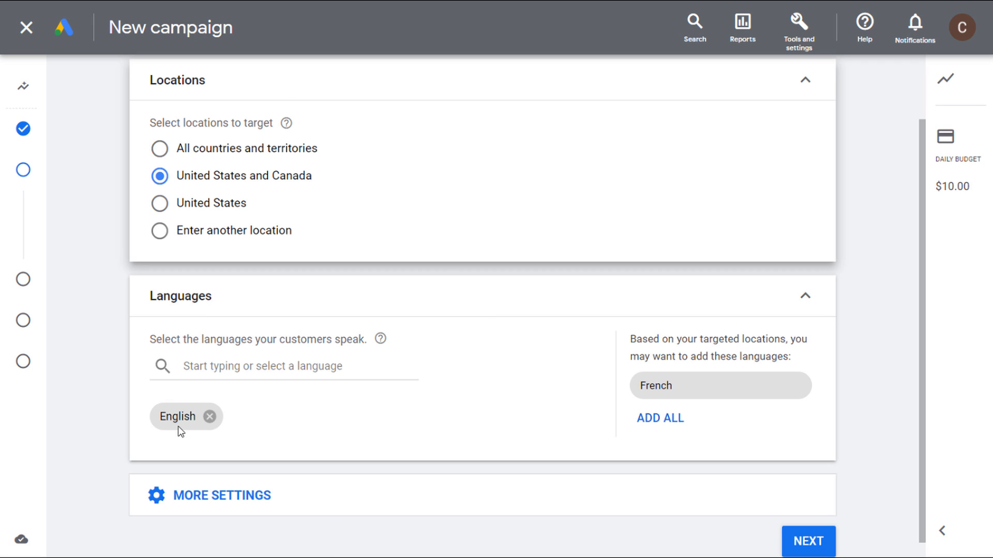
Show the additional campaign settings and open Final URL expansion.
{"action": "scroll", "coordinate": [316, 356], "scroll_direction": "down", "scroll_amount": 1}
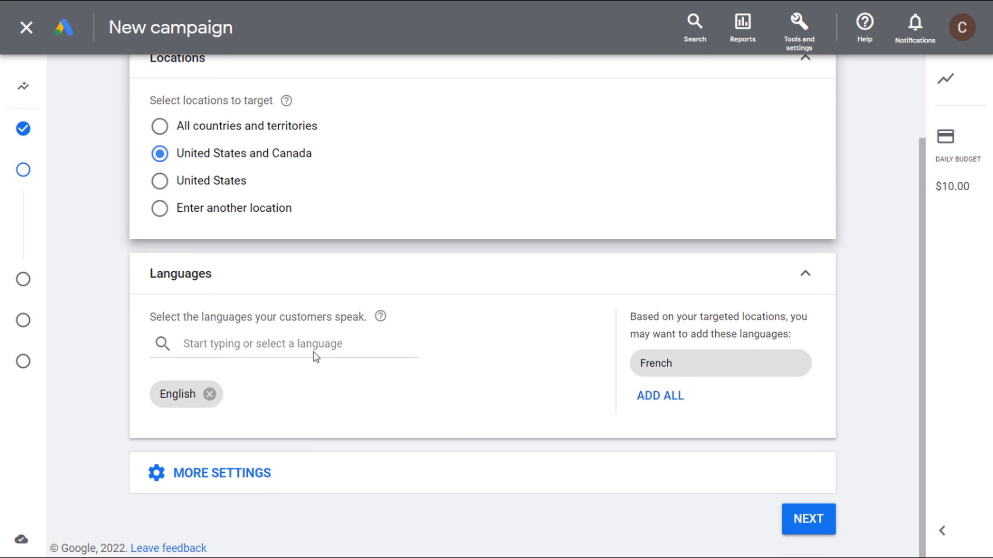
{"action": "left_click", "coordinate": [304, 472]}
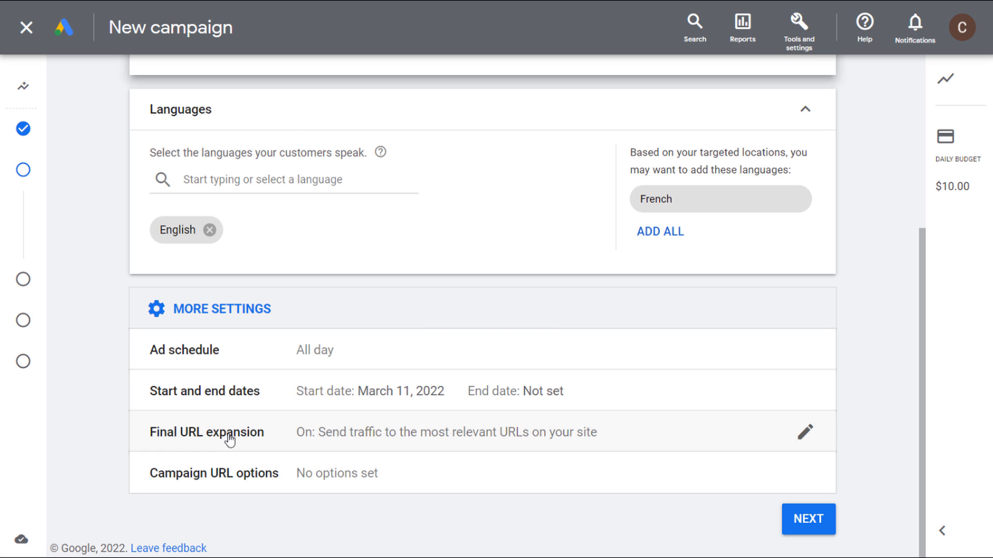
{"action": "left_click", "coordinate": [640, 438]}
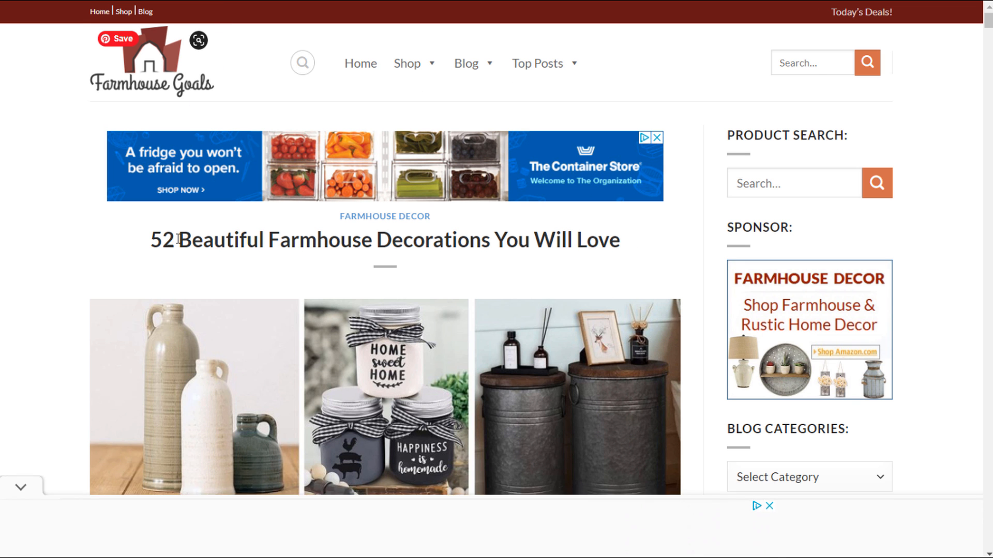
Look over the Farmhouse Goals website's page of farmhouse decorations.
{"action": "left_click", "coordinate": [28, 478]}
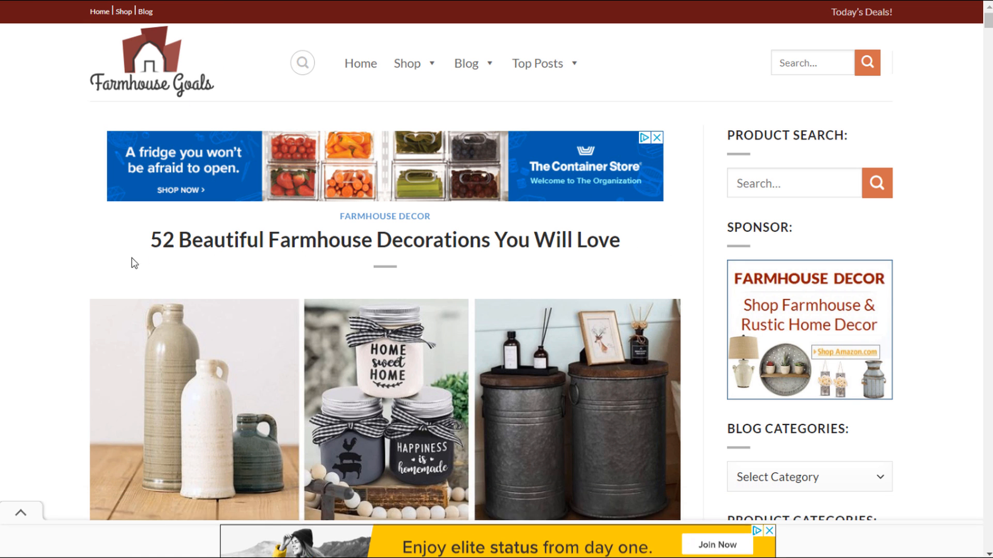
{"action": "scroll", "coordinate": [61, 253], "scroll_direction": "down", "scroll_amount": 3}
{"action": "scroll", "coordinate": [78, 226], "scroll_direction": "up", "scroll_amount": 1}
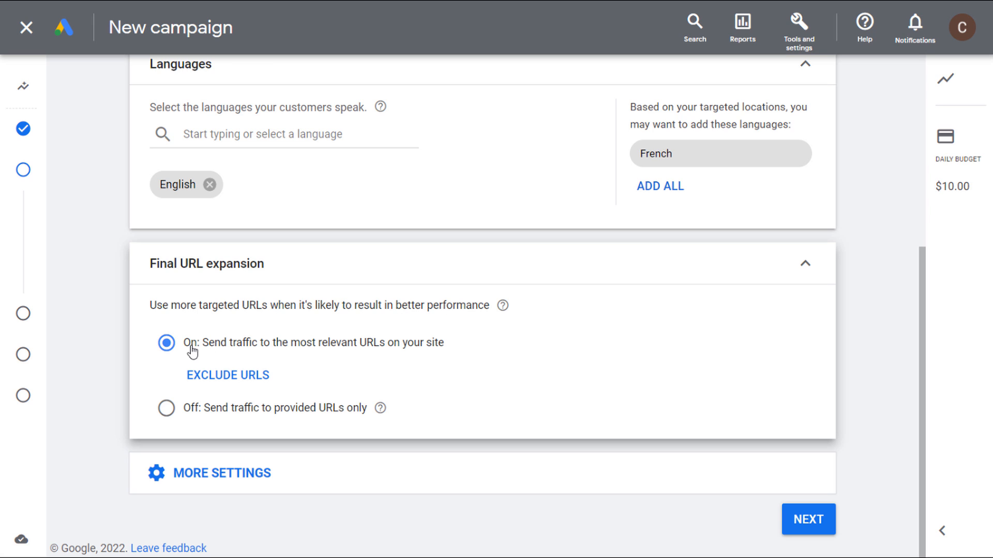
Check the options for excluding URLs, cancel without adding any, and collapse the Final URL expansion setting.
{"action": "left_click", "coordinate": [220, 382]}
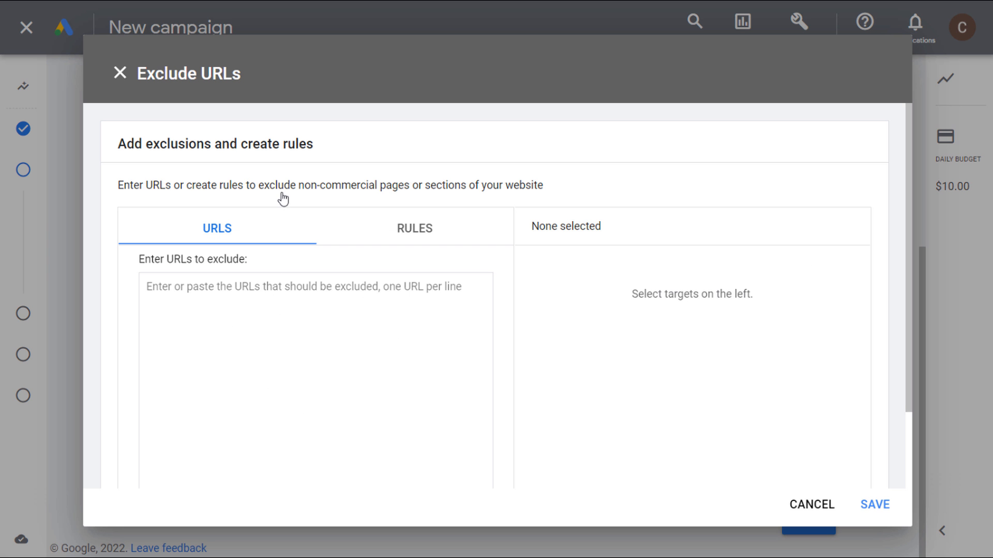
{"action": "left_click", "coordinate": [809, 503]}
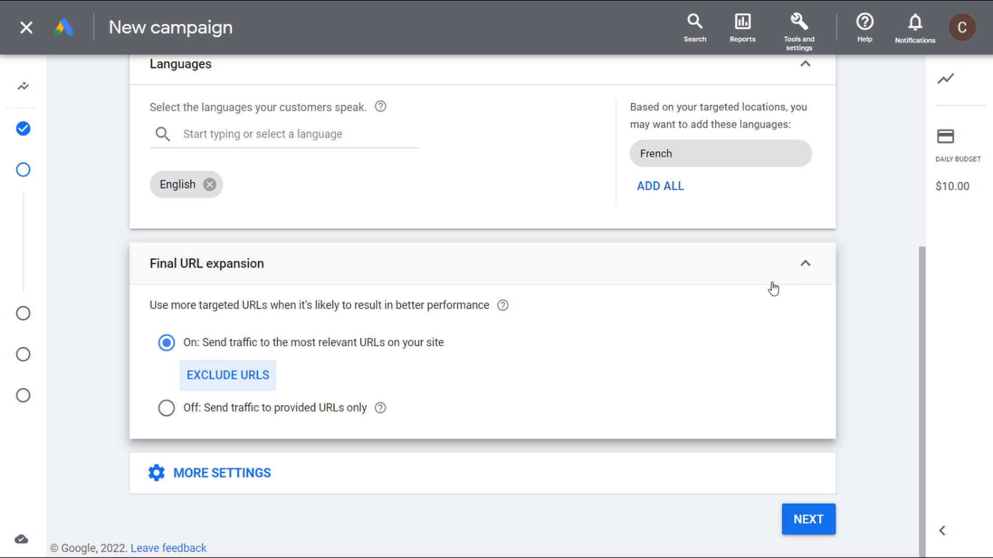
{"action": "left_click", "coordinate": [805, 264]}
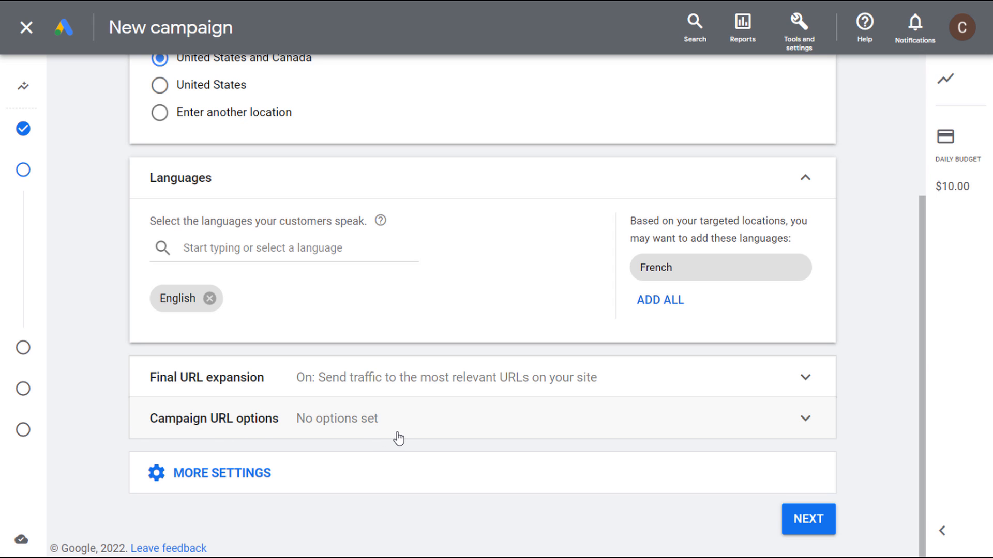
{"action": "left_click", "coordinate": [796, 525]}
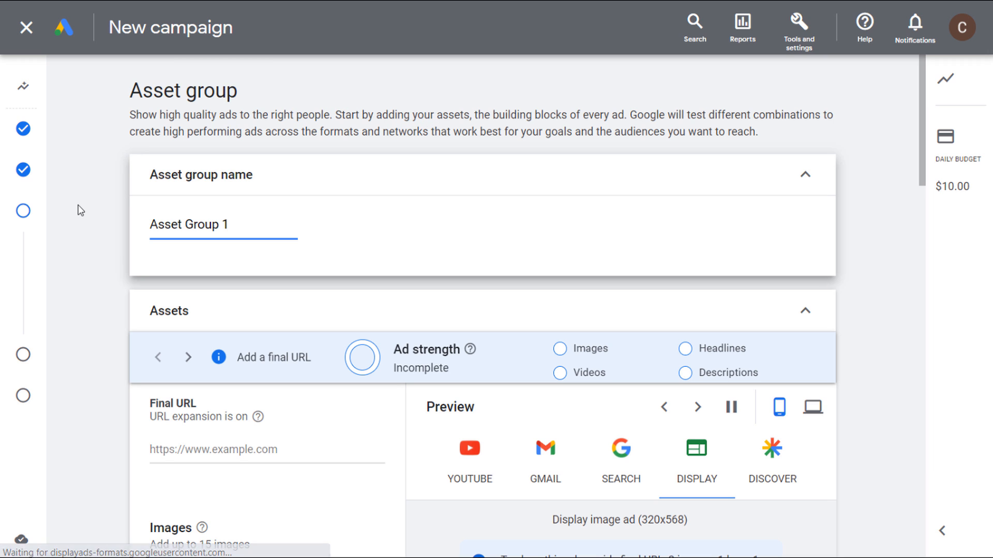
{"action": "scroll", "coordinate": [101, 273], "scroll_direction": "down", "scroll_amount": 5}
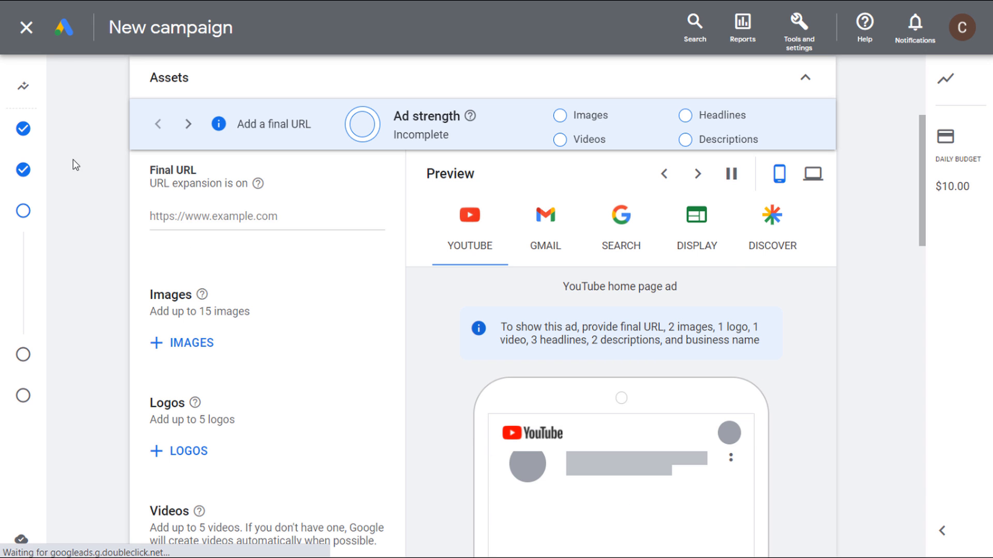
{"action": "left_click", "coordinate": [211, 216]}
{"action": "type", "text": "https://farmhousegoals.com/"}
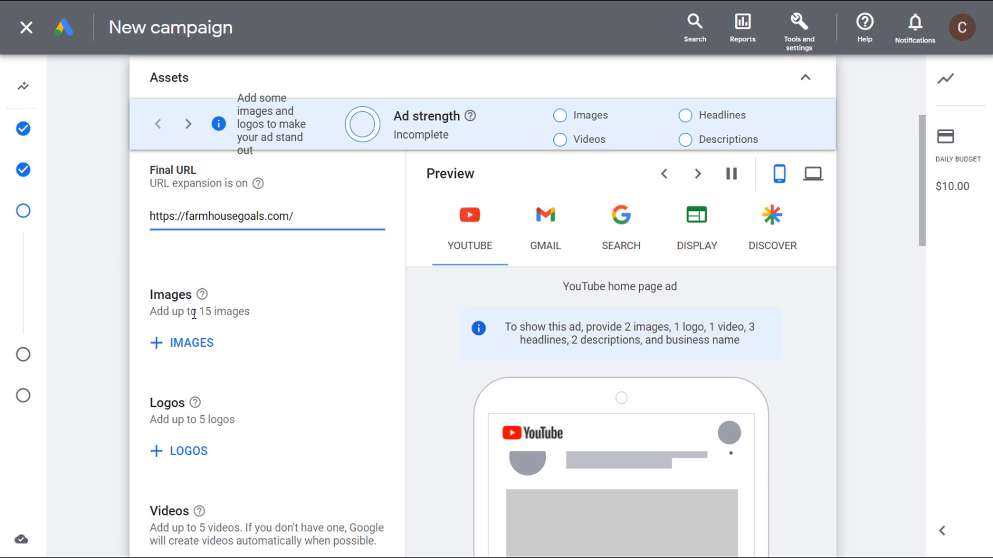
Select the 785 × 785 "Simply Blessed" image from the asset library and include 1:1 and 4:5 crops of it.
{"action": "left_click", "coordinate": [160, 344]}
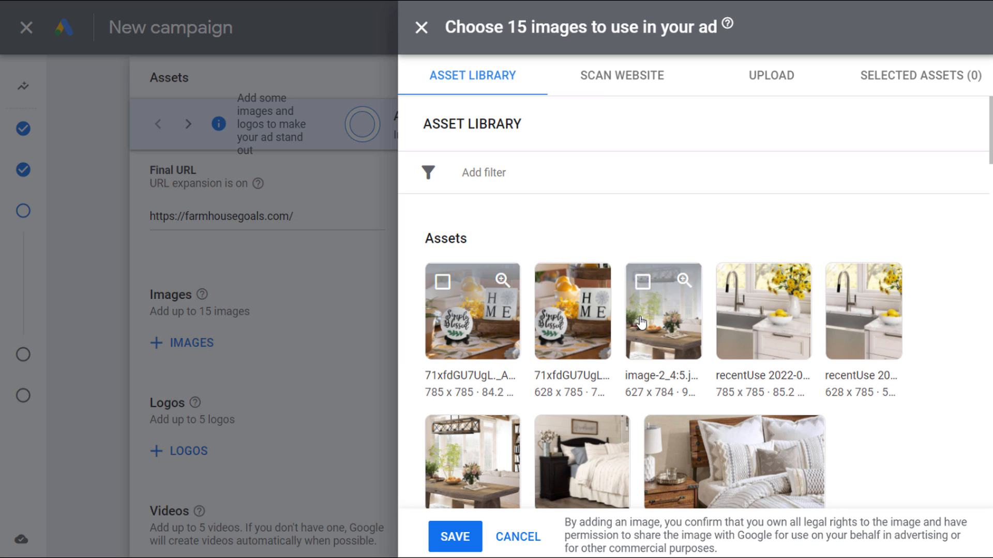
{"action": "left_click", "coordinate": [443, 284]}
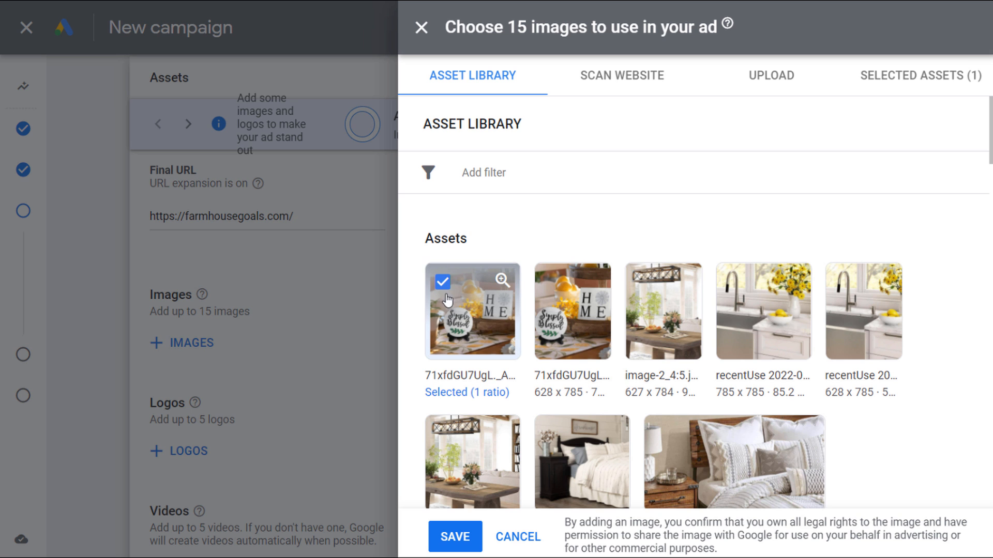
{"action": "left_click", "coordinate": [458, 394]}
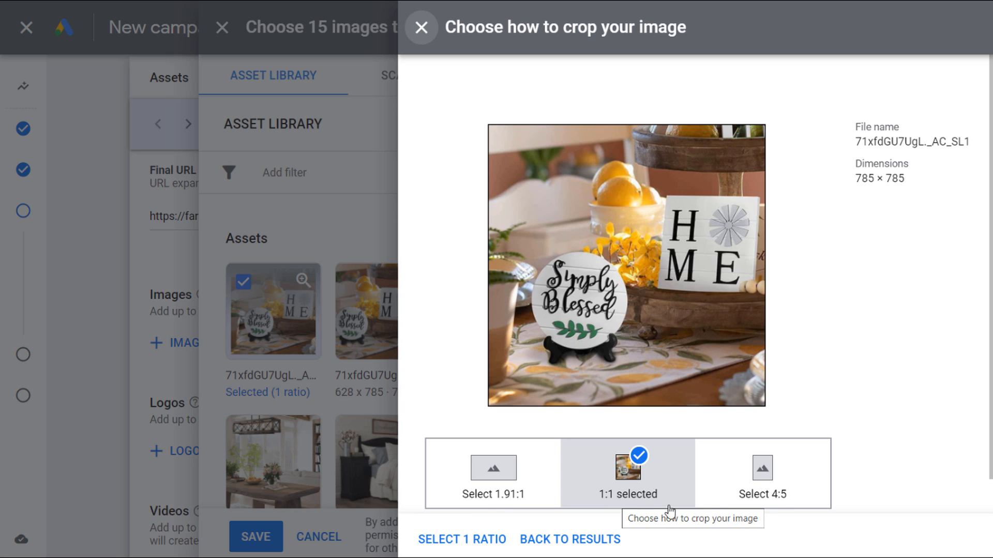
{"action": "left_click", "coordinate": [778, 497]}
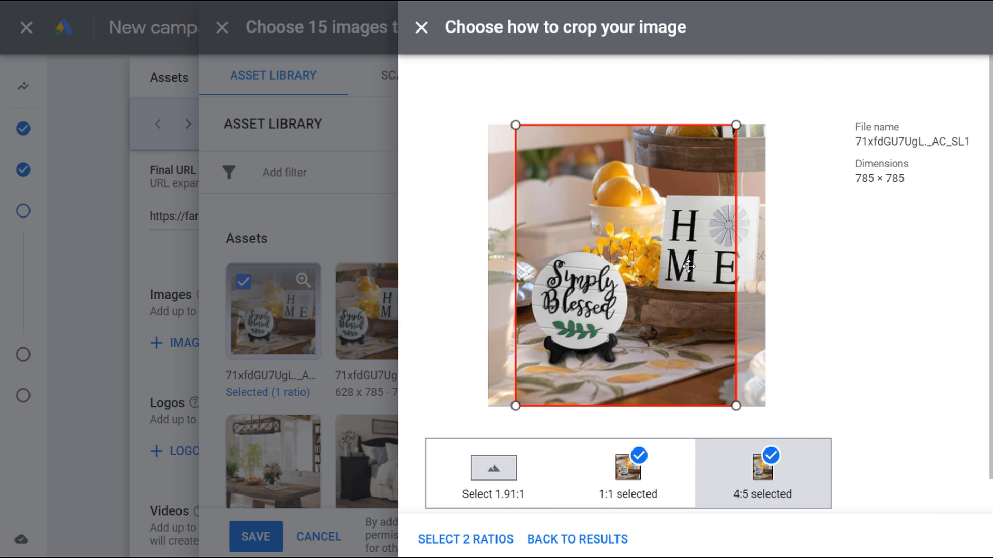
Try a 1.91:1 crop of the image with its frame shifted slightly, and deselect that ratio.
{"action": "left_click", "coordinate": [504, 472]}
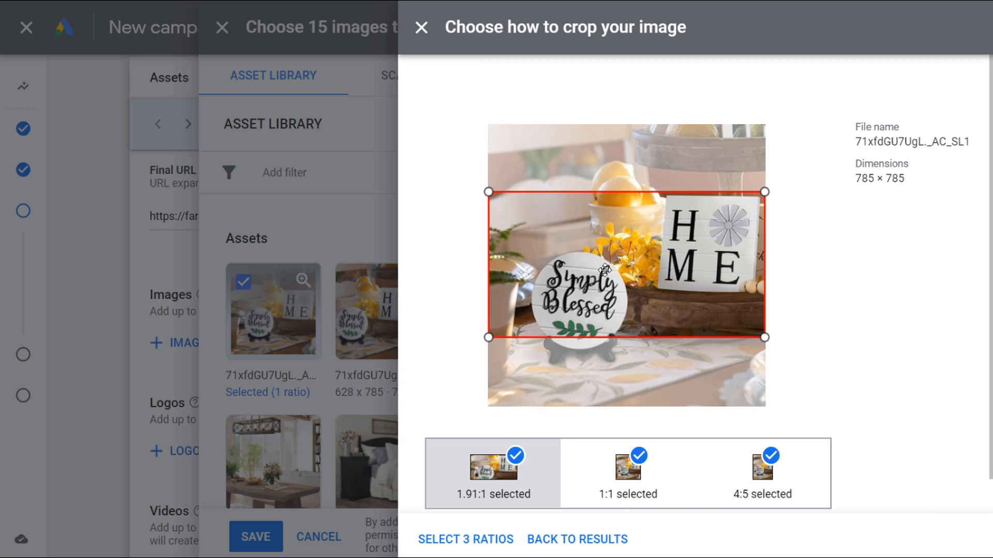
{"action": "mouse_move", "coordinate": [615, 251]}
{"action": "left_mouse_down"}
{"action": "mouse_move", "coordinate": [619, 283]}
{"action": "mouse_move", "coordinate": [619, 255]}
{"action": "left_mouse_up"}
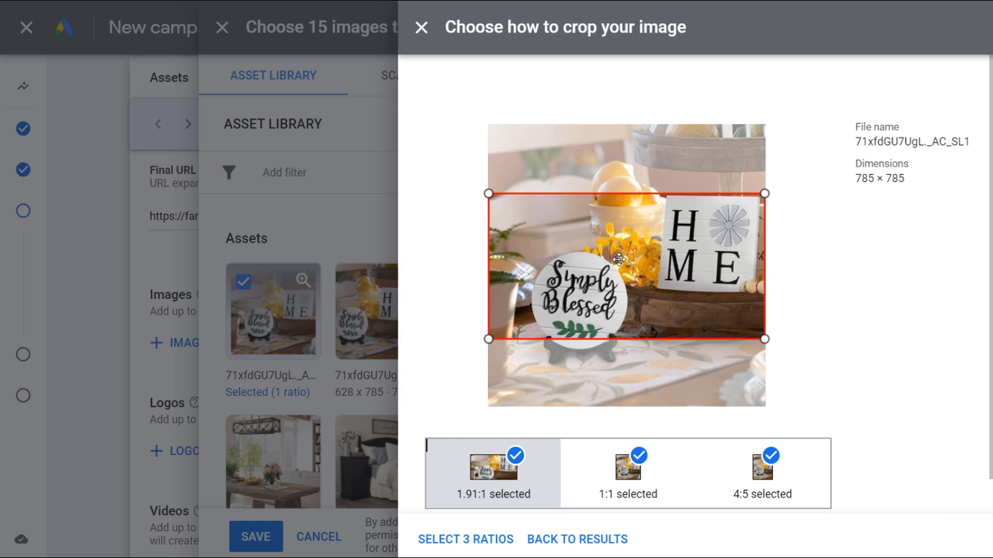
{"action": "left_click_drag", "start_coordinate": [905, 180], "coordinate": [857, 189]}
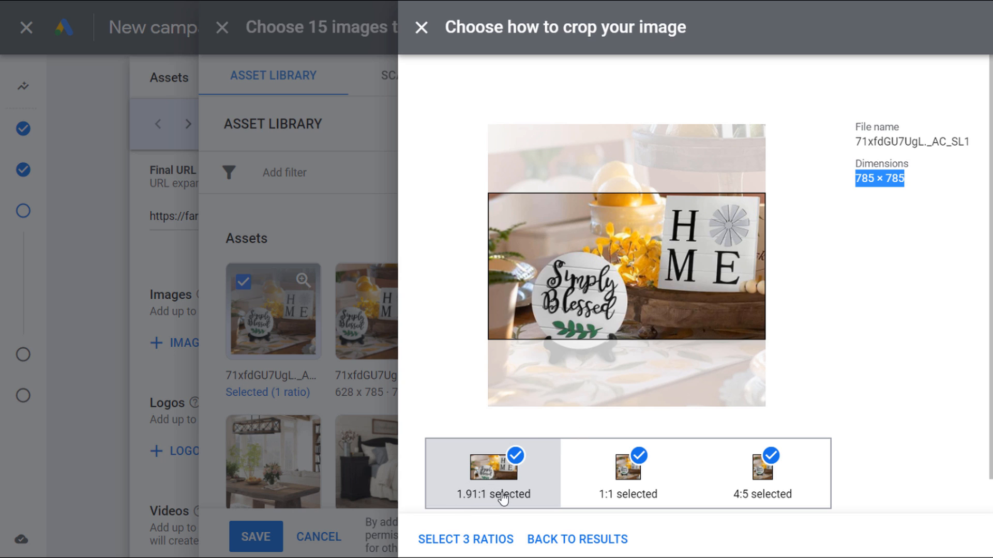
{"action": "left_click", "coordinate": [514, 457]}
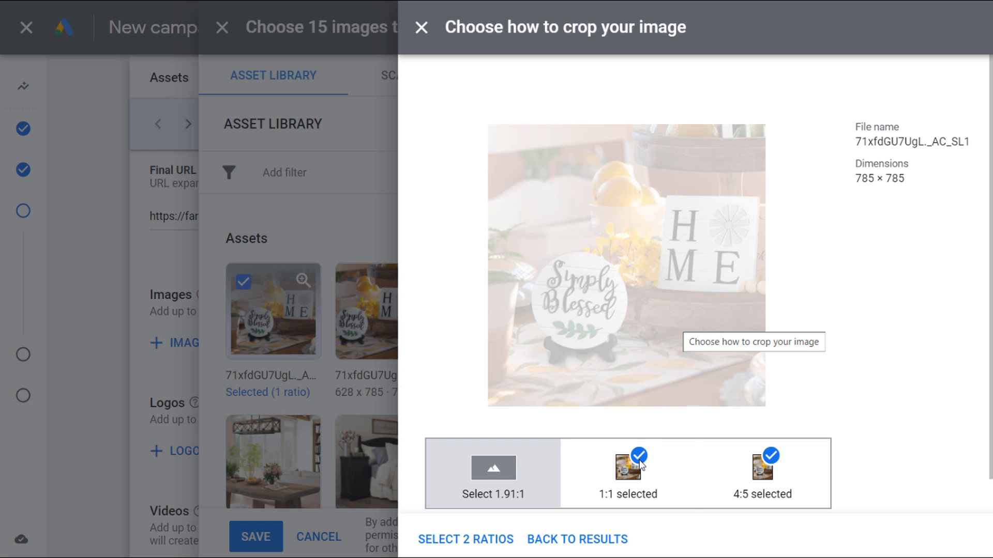
Check the image's 1:1 and 4:5 crops and confirm the two ratios.
{"action": "left_click", "coordinate": [613, 479]}
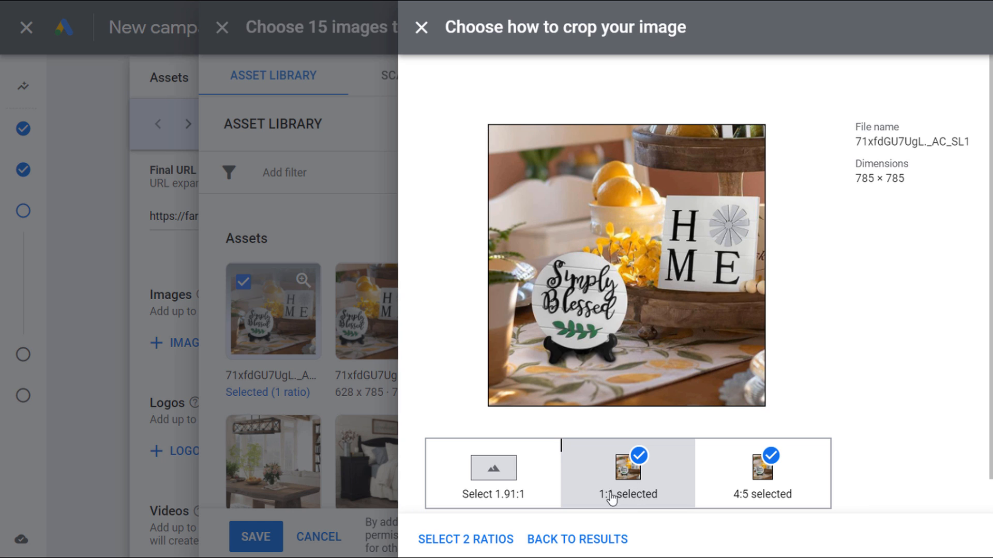
{"action": "left_click", "coordinate": [755, 497]}
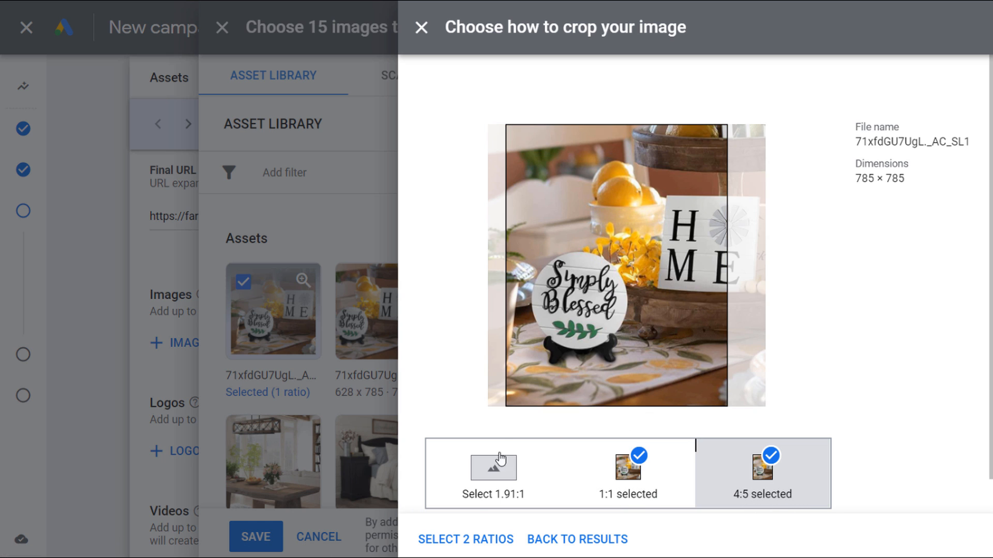
{"action": "left_click", "coordinate": [467, 539]}
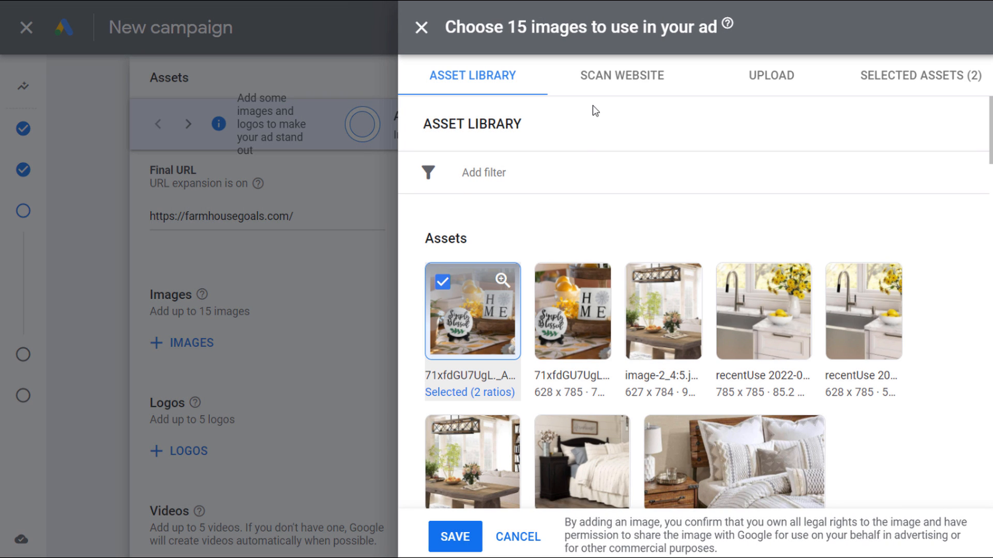
Review the images scanned from the website, the upload option and the assets selected for the ad.
{"action": "left_click", "coordinate": [632, 80]}
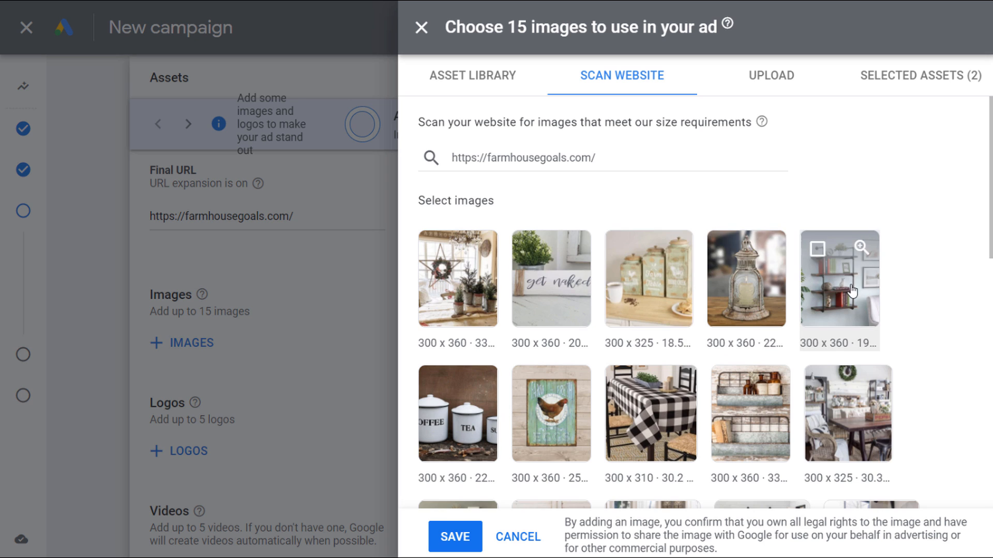
{"action": "scroll", "coordinate": [853, 303], "scroll_direction": "down", "scroll_amount": 2}
{"action": "scroll", "coordinate": [840, 341], "scroll_direction": "up", "scroll_amount": 2}
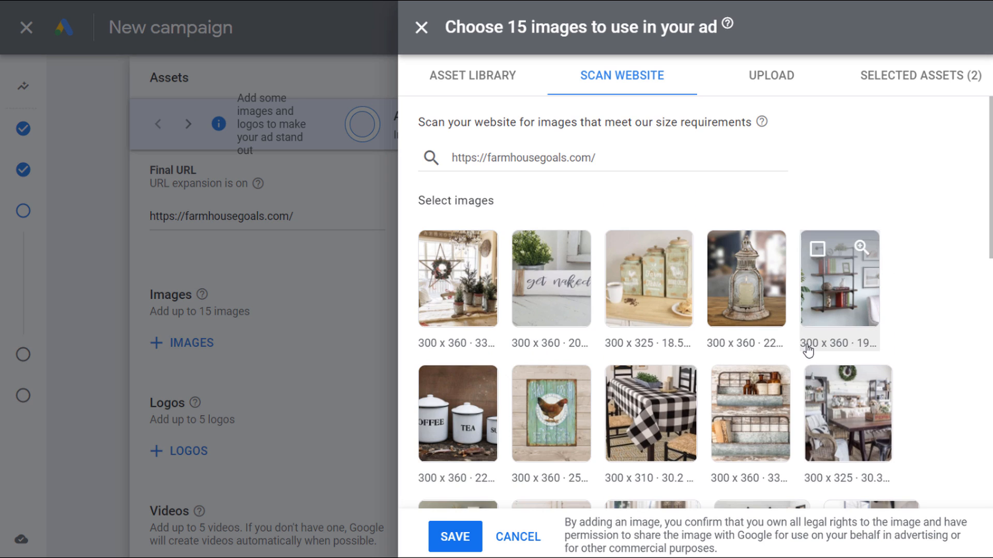
{"action": "left_click", "coordinate": [754, 73]}
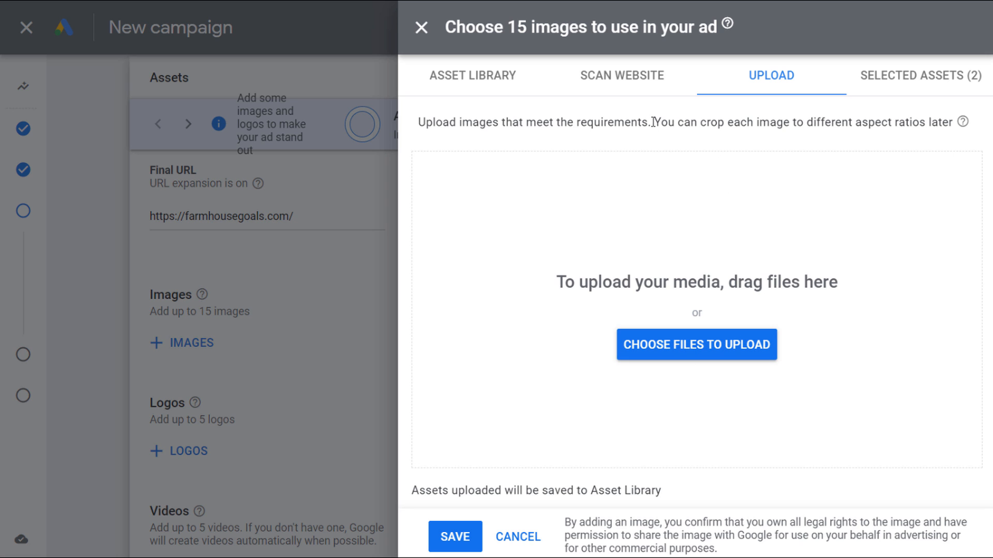
{"action": "left_click_drag", "start_coordinate": [652, 122], "coordinate": [882, 129]}
{"action": "left_click", "coordinate": [901, 122]}
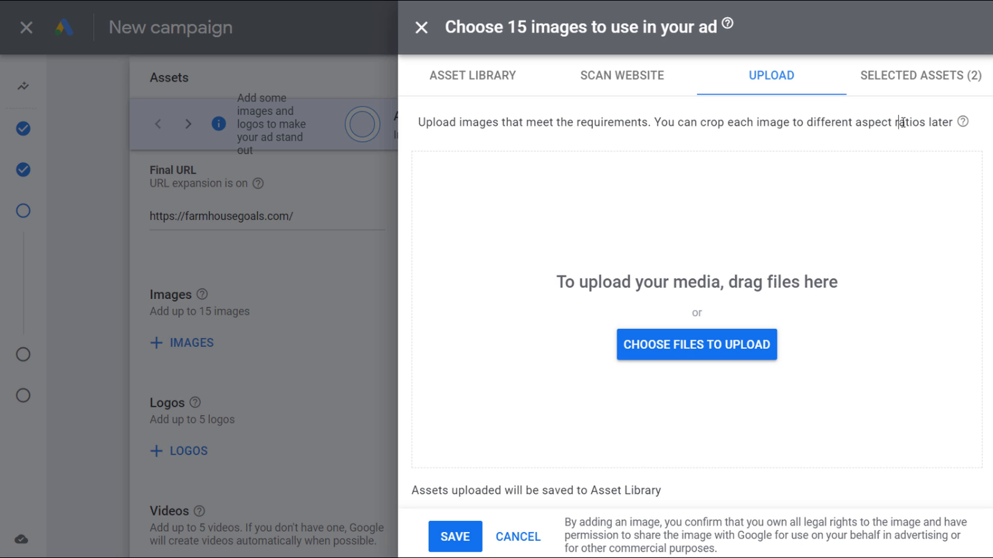
{"action": "left_click", "coordinate": [930, 81]}
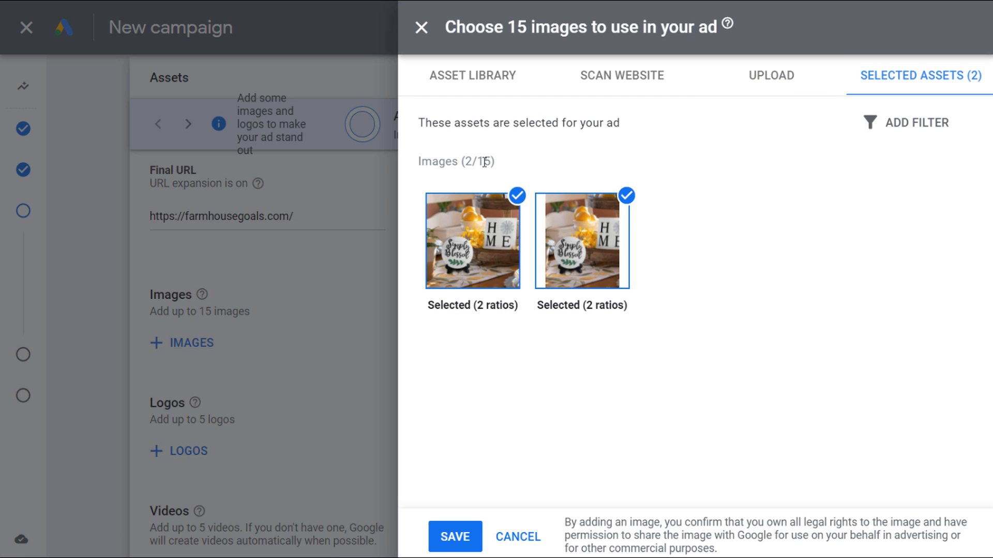
Add Image-4.jpg from the asset library with only the 1.91:1 crop ratio.
{"action": "left_click", "coordinate": [484, 83]}
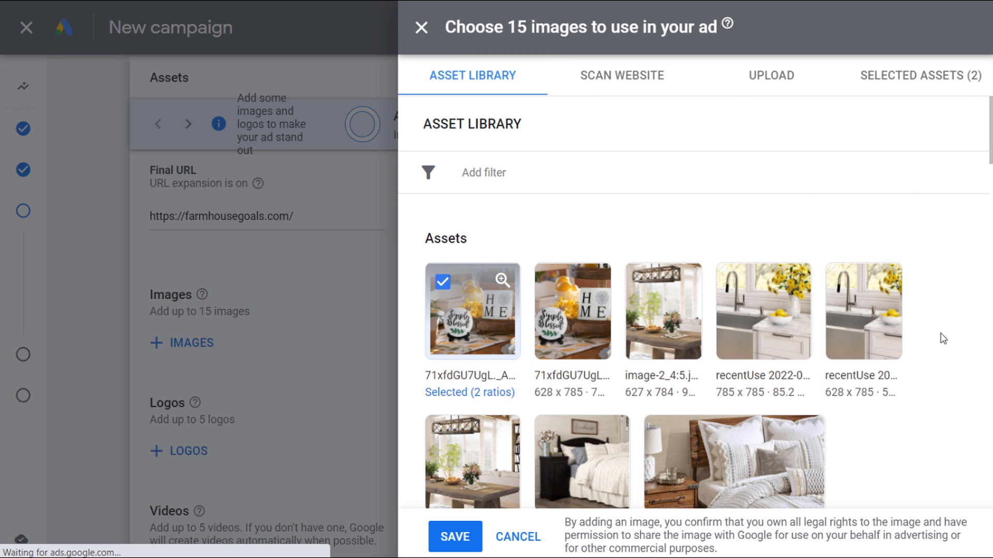
{"action": "scroll", "coordinate": [942, 335], "scroll_direction": "down", "scroll_amount": 2}
{"action": "left_click", "coordinate": [718, 370]}
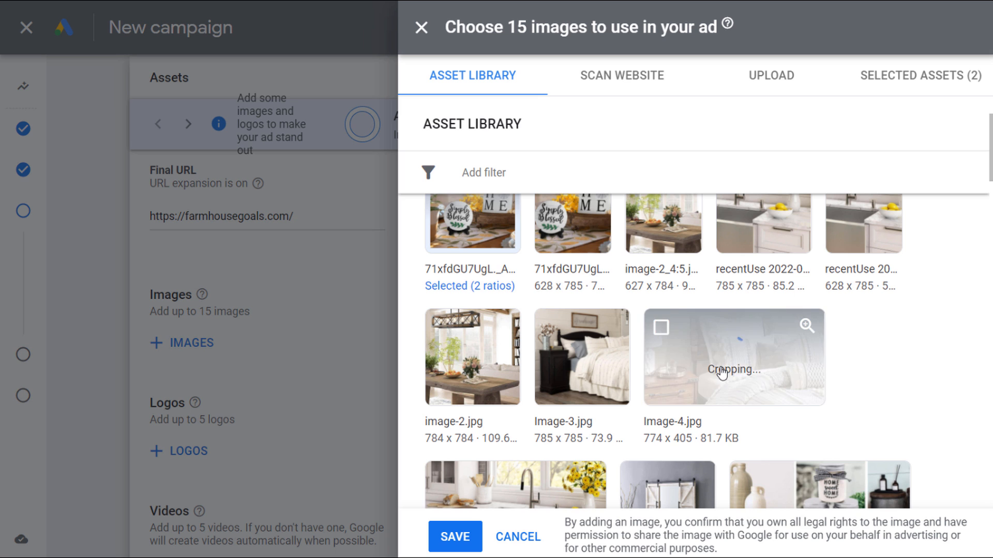
{"action": "left_click", "coordinate": [688, 440]}
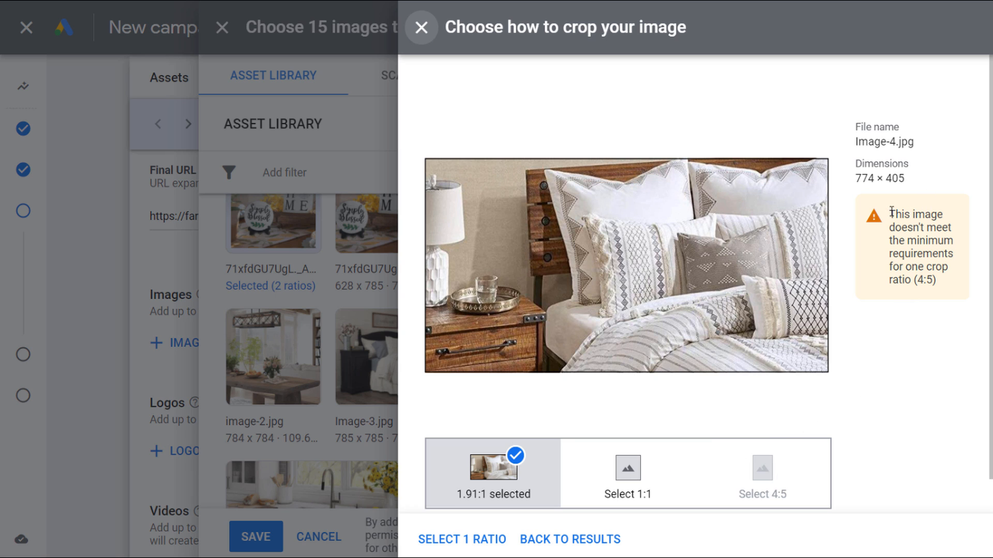
{"action": "left_click_drag", "start_coordinate": [891, 212], "coordinate": [939, 254]}
{"action": "left_click", "coordinate": [940, 254]}
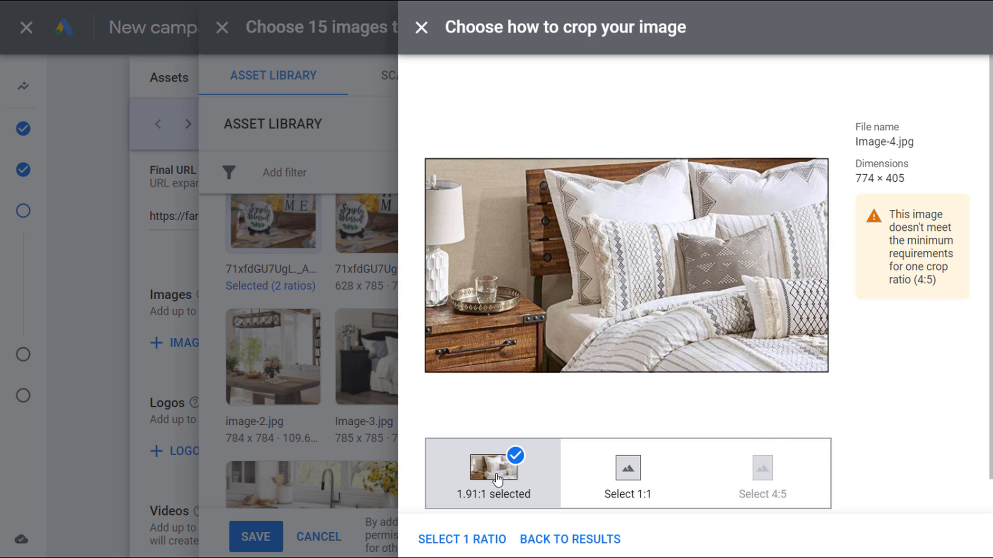
{"action": "left_click", "coordinate": [481, 535]}
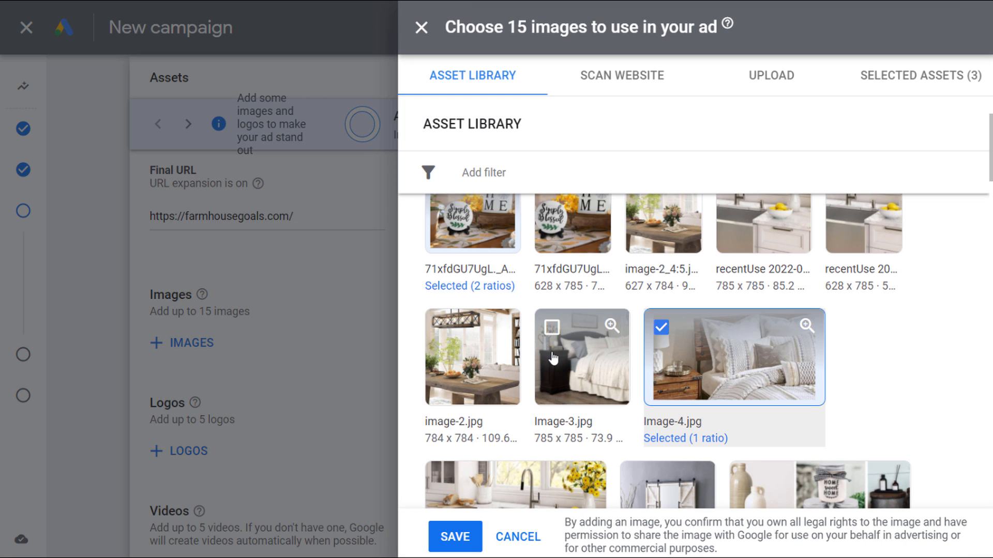
Select the 1500 x 785 kitchen sink image and add a 1:1 crop shifted toward the yellow flowers.
{"action": "scroll", "coordinate": [913, 381], "scroll_direction": "down", "scroll_amount": 2}
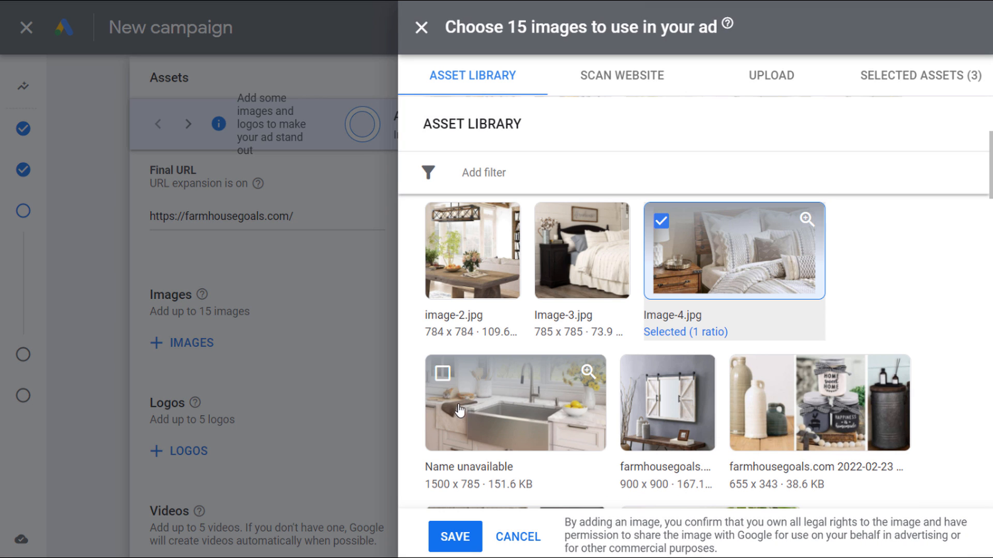
{"action": "left_click", "coordinate": [456, 384]}
{"action": "left_click", "coordinate": [448, 497]}
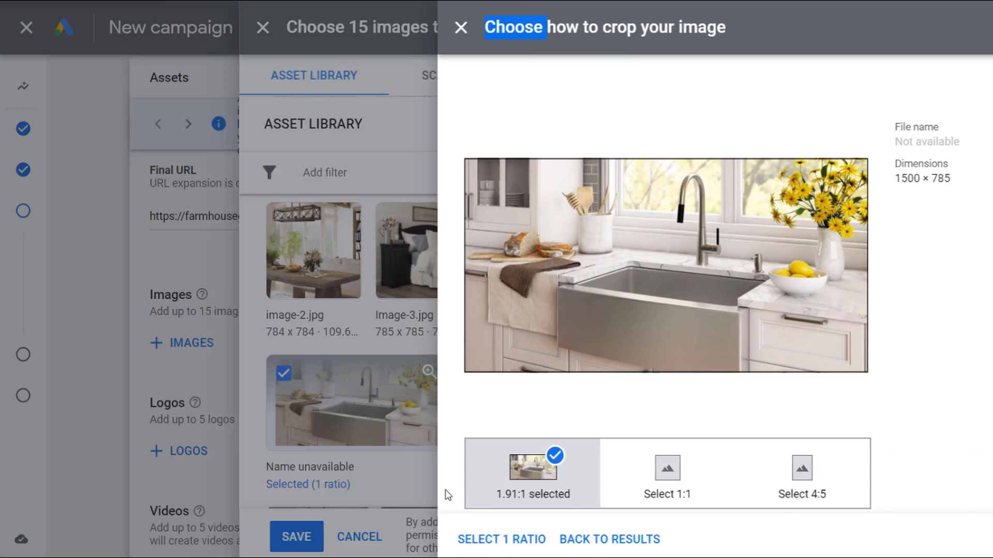
{"action": "key", "text": "Escape"}
{"action": "left_click", "coordinate": [447, 489]}
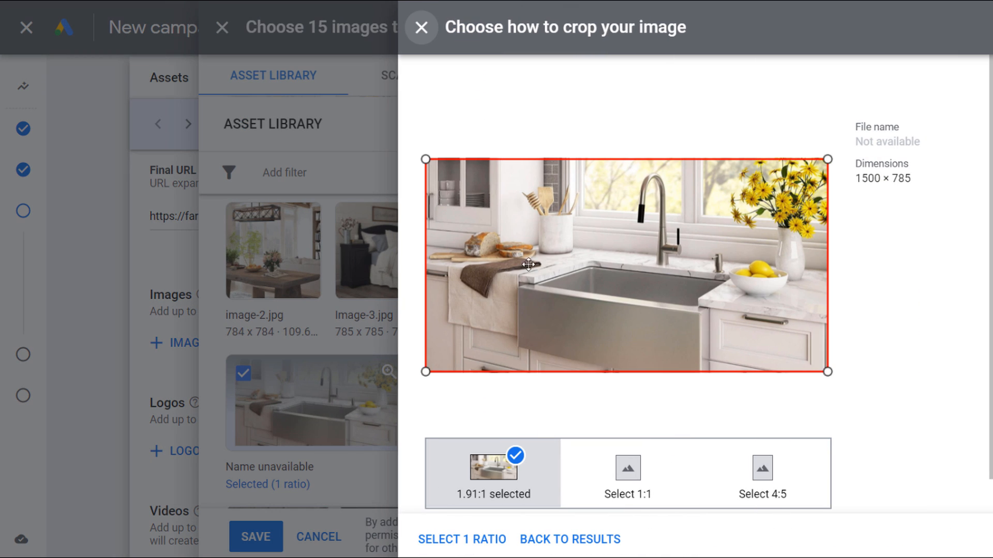
{"action": "left_click", "coordinate": [630, 470]}
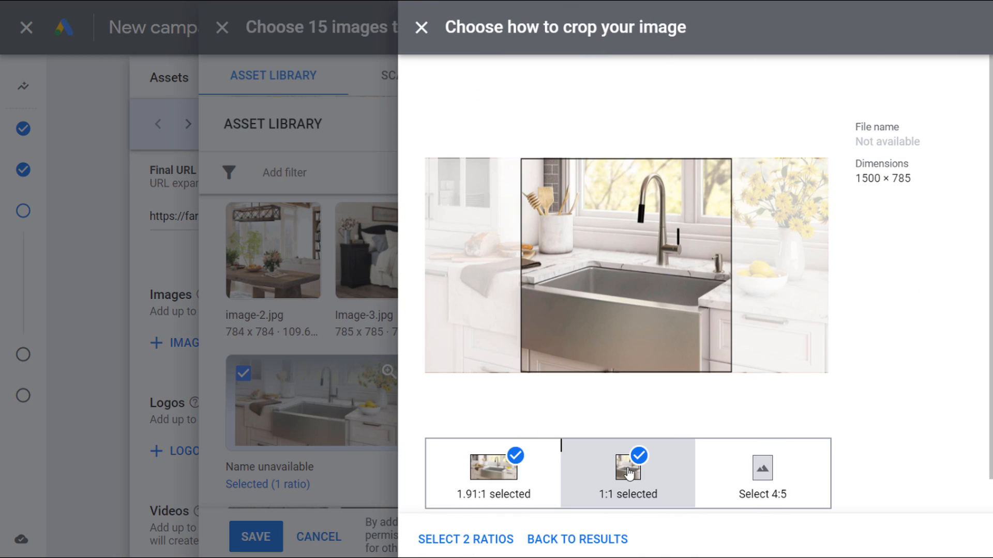
{"action": "left_click_drag", "start_coordinate": [704, 316], "coordinate": [755, 309]}
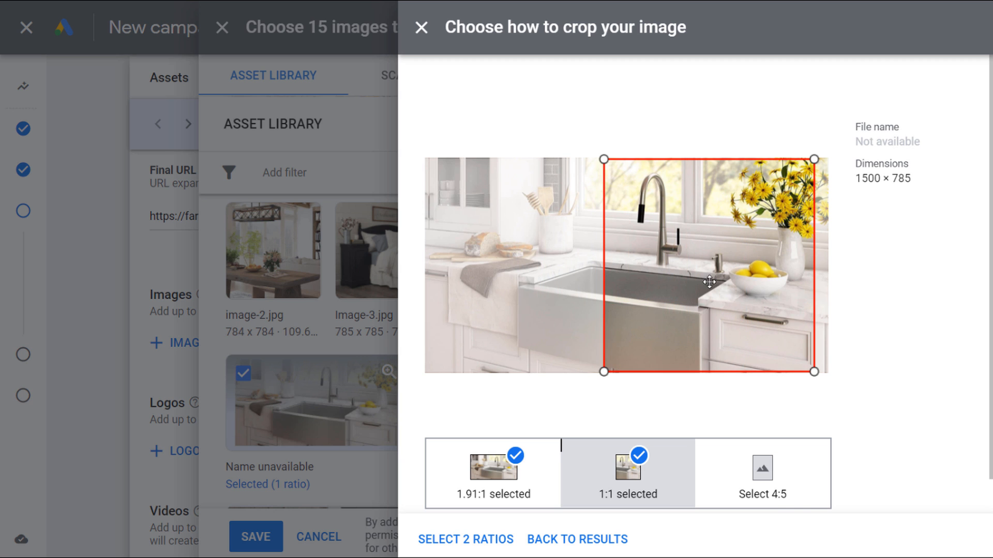
Add a 4:5 crop of the sink image framing the faucet and flowers, and confirm all three ratios.
{"action": "left_click", "coordinate": [790, 489]}
{"action": "left_click_drag", "start_coordinate": [684, 297], "coordinate": [769, 298]}
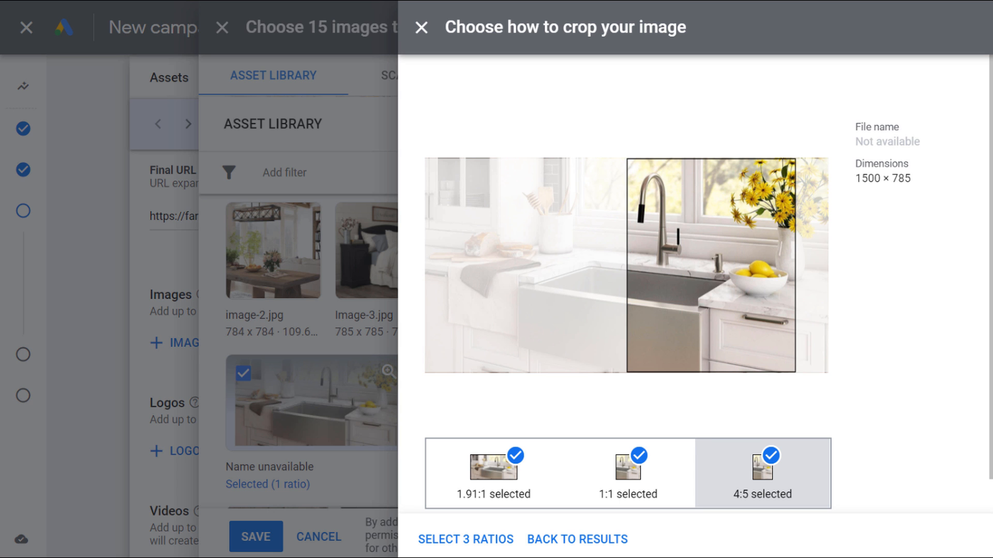
{"action": "left_click", "coordinate": [463, 540]}
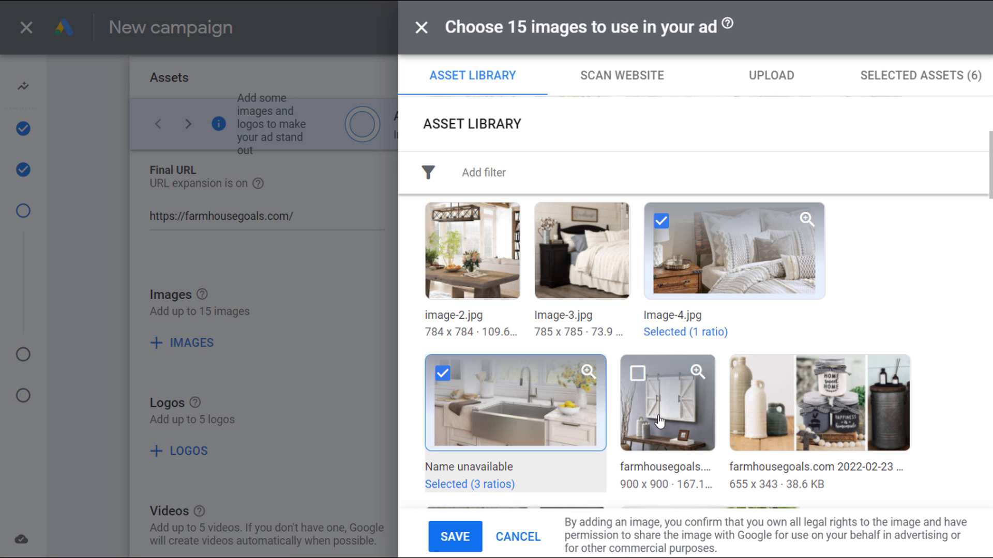
Add the 900 x 900 barn-door mirror image with 1:1 and 4:5 crops, repositioning the 4:5 frame.
{"action": "left_click", "coordinate": [660, 415]}
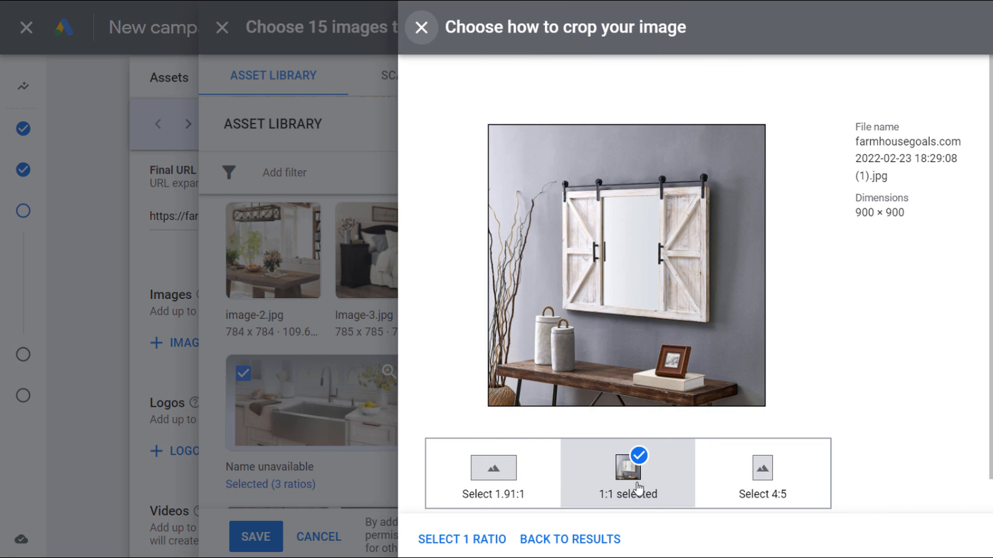
{"action": "left_click", "coordinate": [762, 468]}
{"action": "left_click_drag", "start_coordinate": [705, 354], "coordinate": [678, 355]}
{"action": "left_click", "coordinate": [459, 539]}
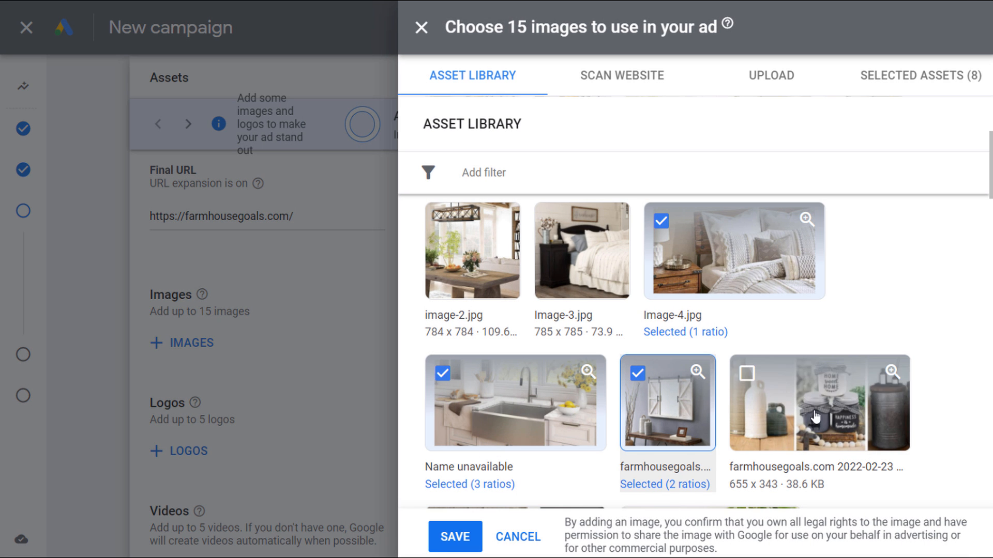
Add the 655 x 343 farmhousegoals.com image of jars and vases with only the 1.91:1 ratio.
{"action": "left_click", "coordinate": [821, 414]}
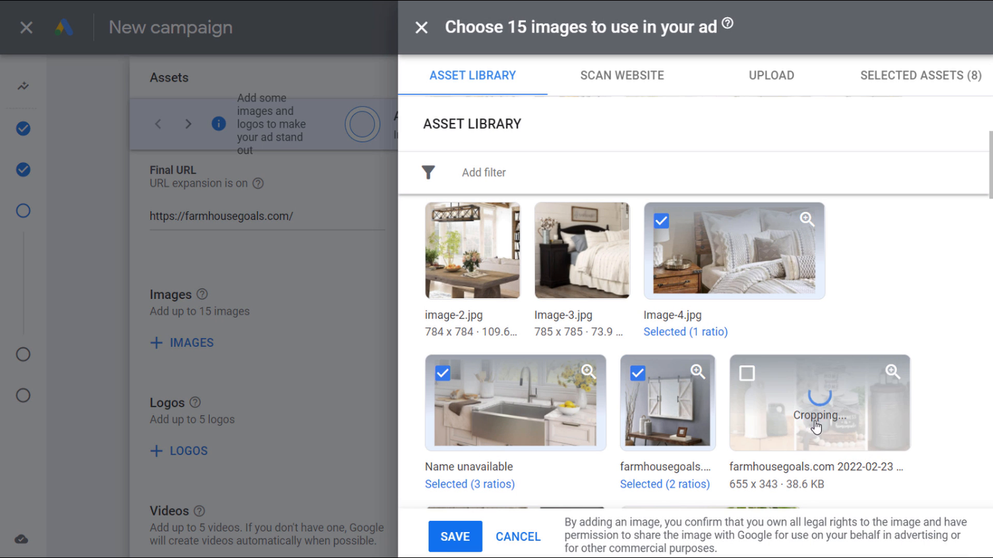
{"action": "left_click", "coordinate": [764, 491]}
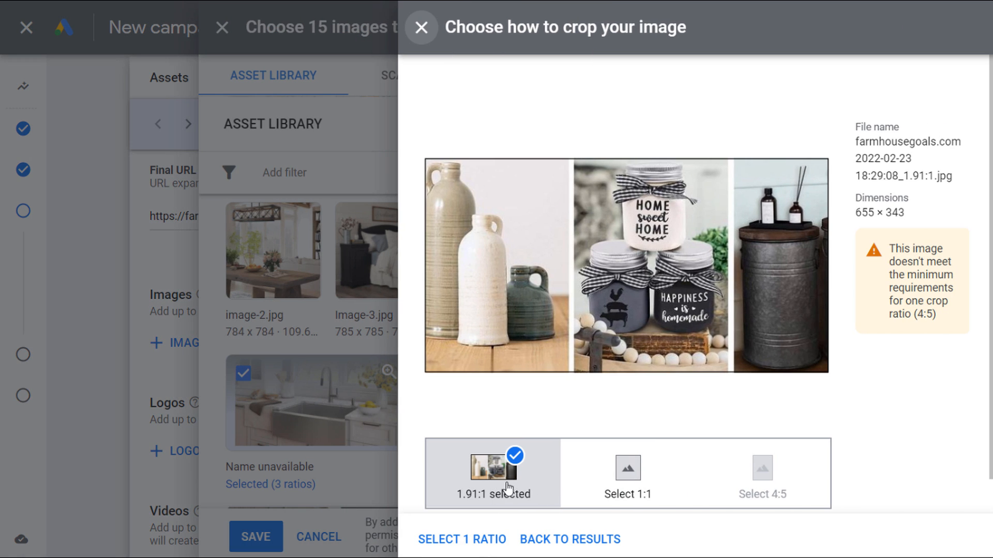
{"action": "left_click", "coordinate": [471, 545]}
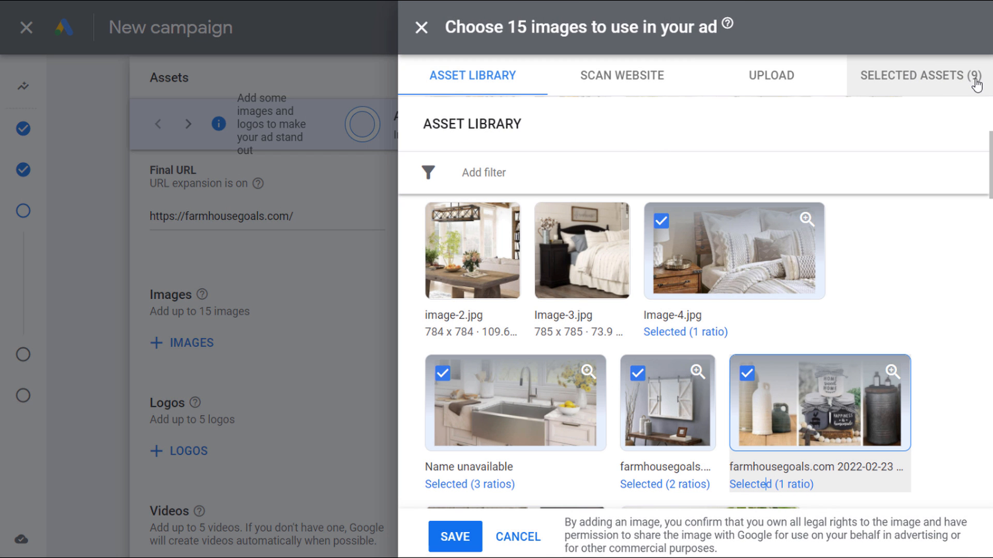
Add the 800 x 418 Hintz Aged Copper Glass lantern image with only the 1.91:1 ratio.
{"action": "scroll", "coordinate": [930, 288], "scroll_direction": "down", "scroll_amount": 6}
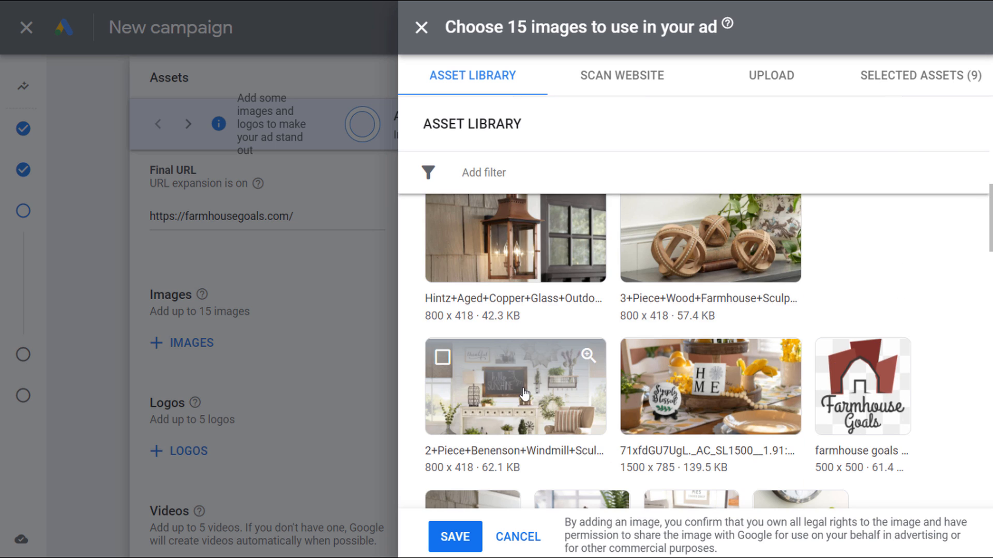
{"action": "left_click", "coordinate": [512, 258]}
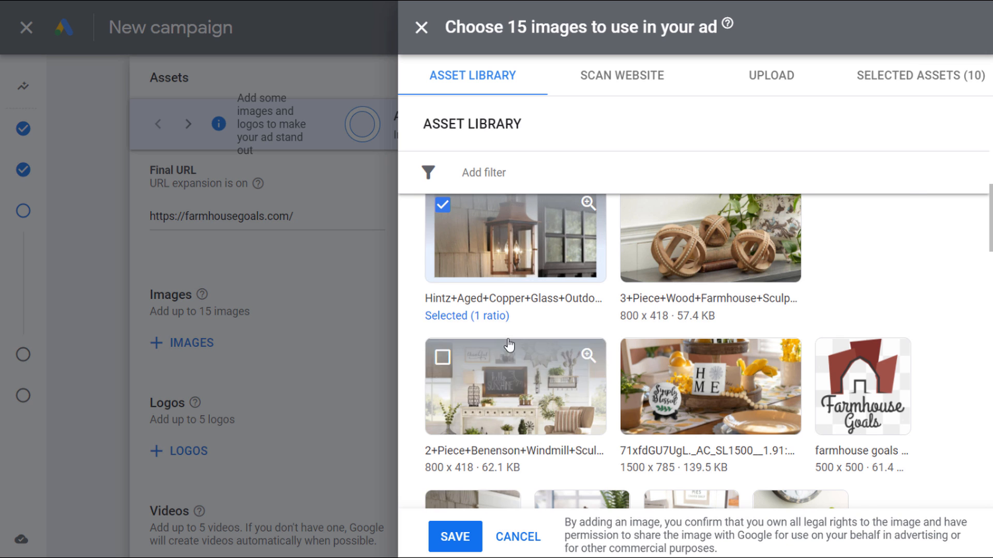
{"action": "scroll", "coordinate": [503, 371], "scroll_direction": "up", "scroll_amount": 2}
{"action": "left_click", "coordinate": [457, 423]}
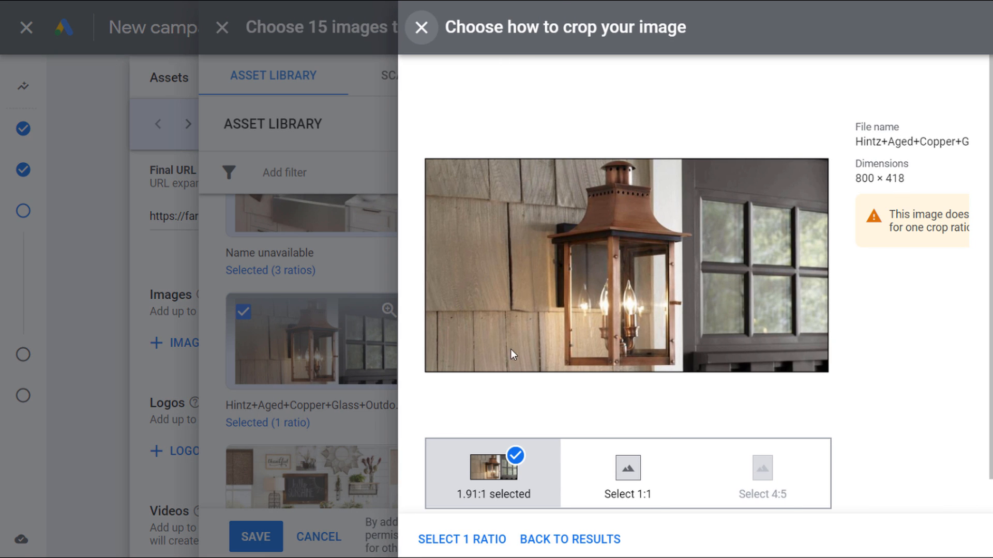
{"action": "left_click", "coordinate": [476, 541]}
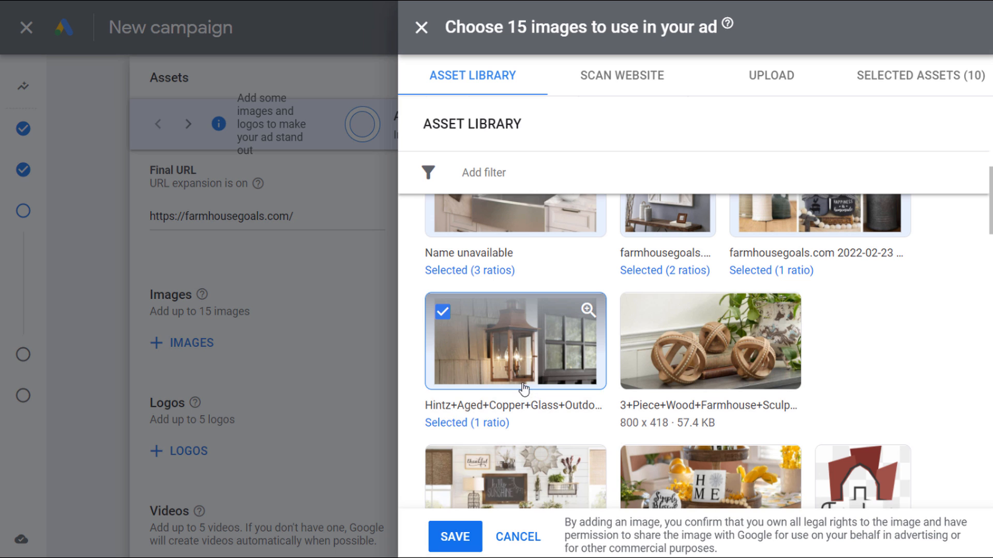
Add the 800 x 418 3 Piece Wood Farmhouse sculpture image with only the 1.91:1 ratio.
{"action": "left_click", "coordinate": [693, 344]}
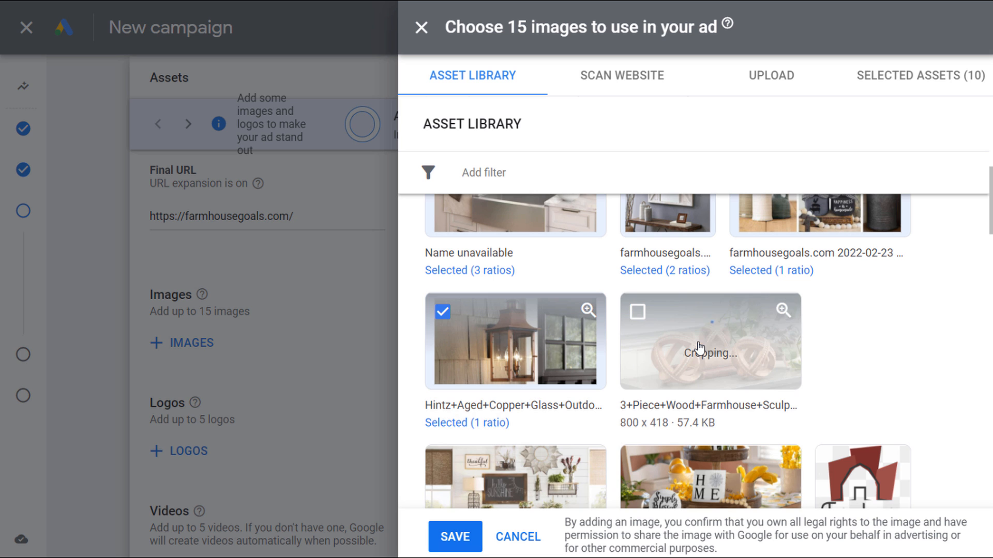
{"action": "left_click", "coordinate": [683, 423]}
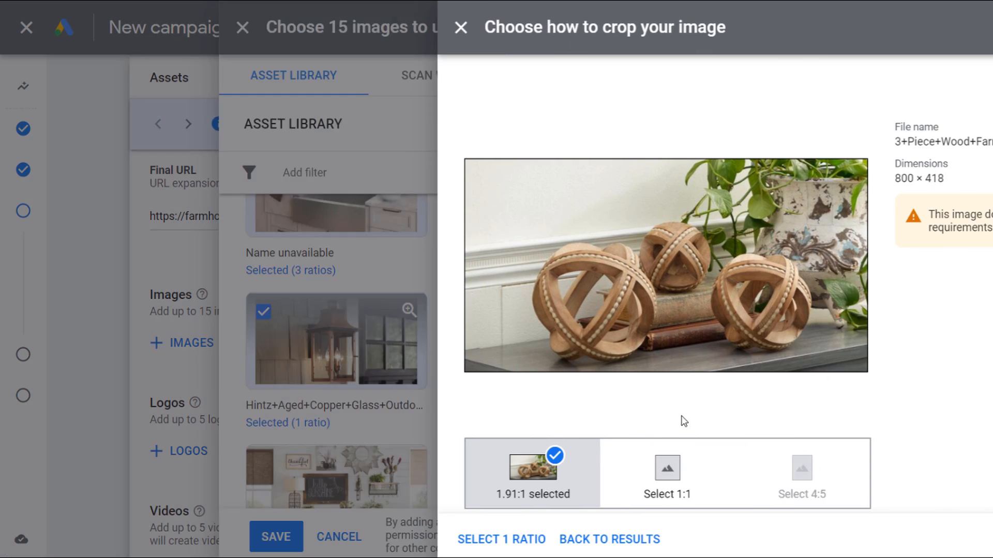
{"action": "left_click", "coordinate": [468, 540]}
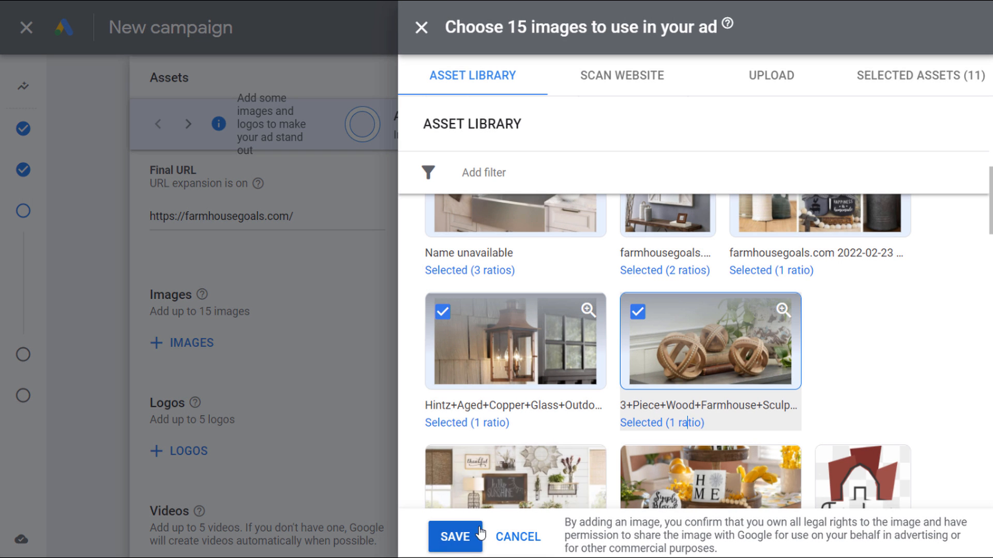
Add the 1500 x 785 71xfdGU7UgL table decor image, try a shifted 1:1 crop, and keep only the 1.91:1 ratio.
{"action": "scroll", "coordinate": [920, 335], "scroll_direction": "down", "scroll_amount": 2}
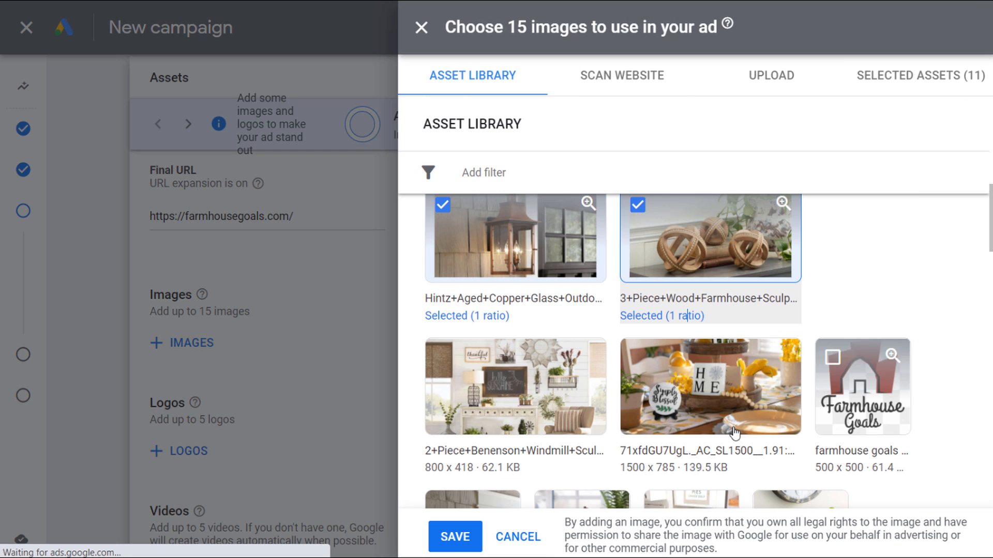
{"action": "left_click", "coordinate": [688, 389]}
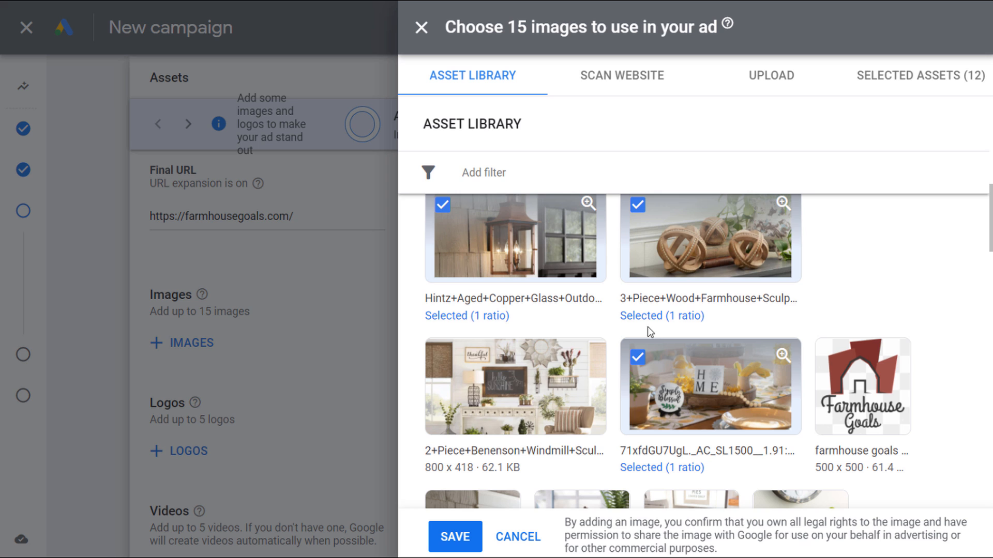
{"action": "left_click", "coordinate": [650, 468]}
{"action": "left_click", "coordinate": [636, 493]}
{"action": "left_click_drag", "start_coordinate": [718, 294], "coordinate": [699, 274]}
{"action": "left_click", "coordinate": [515, 456]}
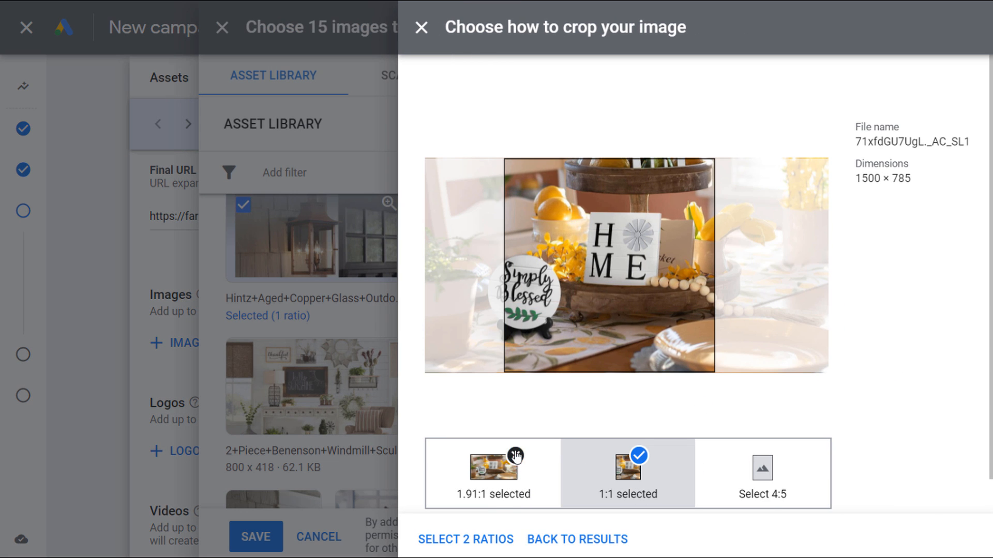
{"action": "left_click", "coordinate": [632, 451]}
{"action": "left_click", "coordinate": [587, 540]}
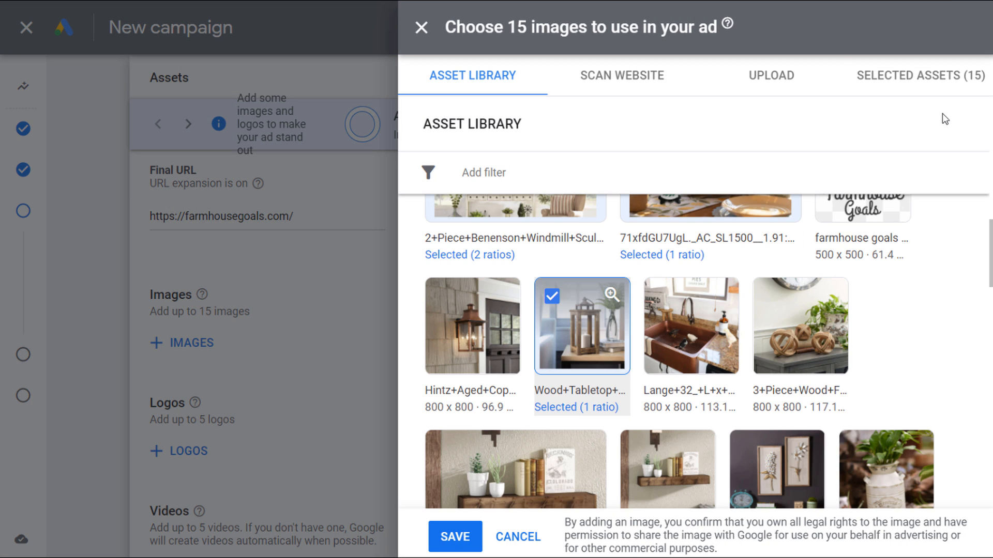
Review the images selected for the ad and save them to the asset group.
{"action": "left_click", "coordinate": [926, 76]}
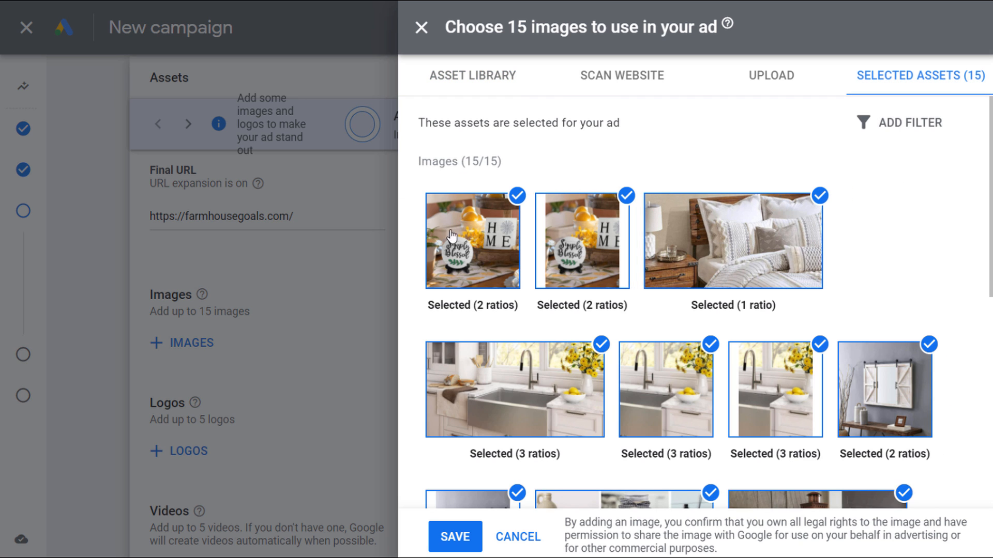
{"action": "scroll", "coordinate": [701, 319], "scroll_direction": "down", "scroll_amount": 4}
{"action": "scroll", "coordinate": [881, 244], "scroll_direction": "down", "scroll_amount": 5}
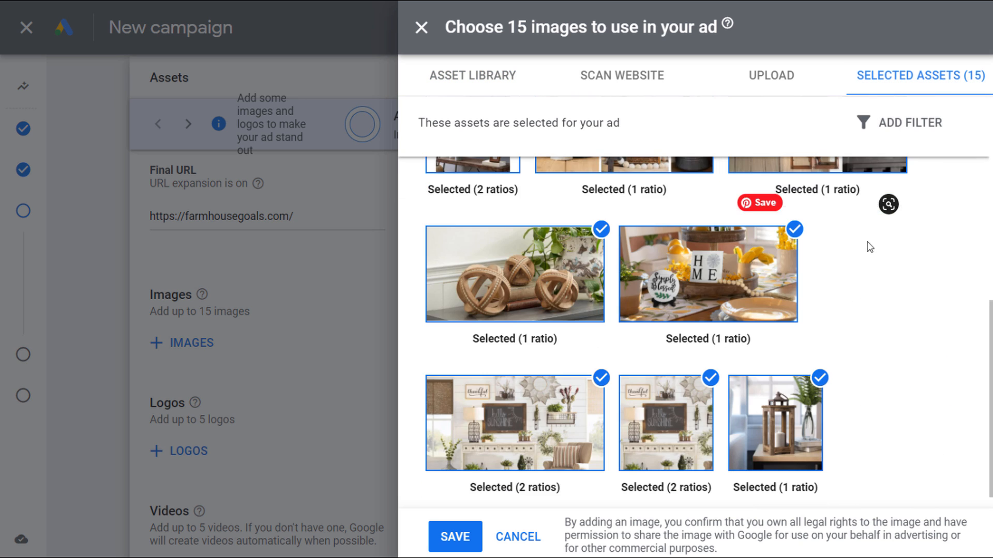
{"action": "left_click", "coordinate": [453, 540]}
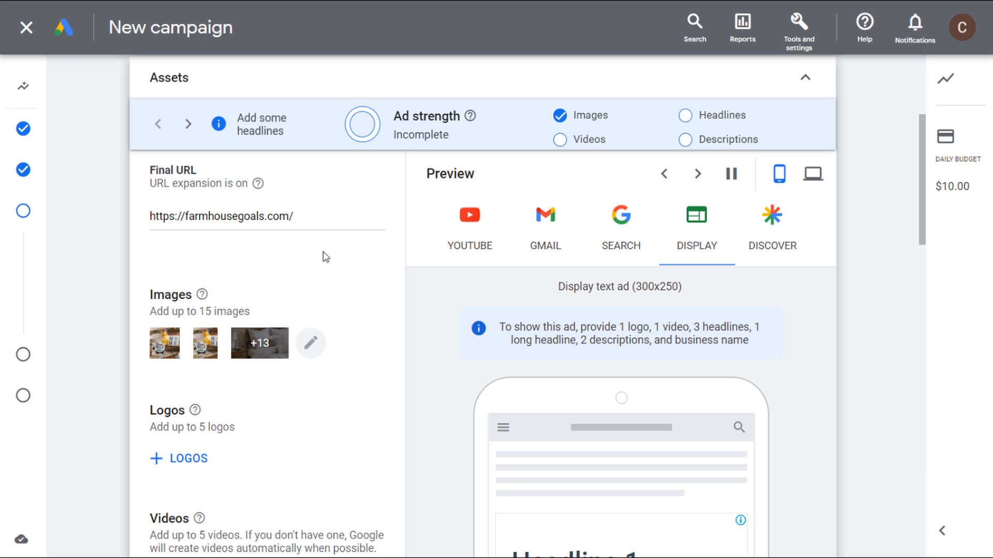
Start adding logos to the asset group and select Photo 1_4:1.jpg from the asset library.
{"action": "scroll", "coordinate": [367, 331], "scroll_direction": "down", "scroll_amount": 2}
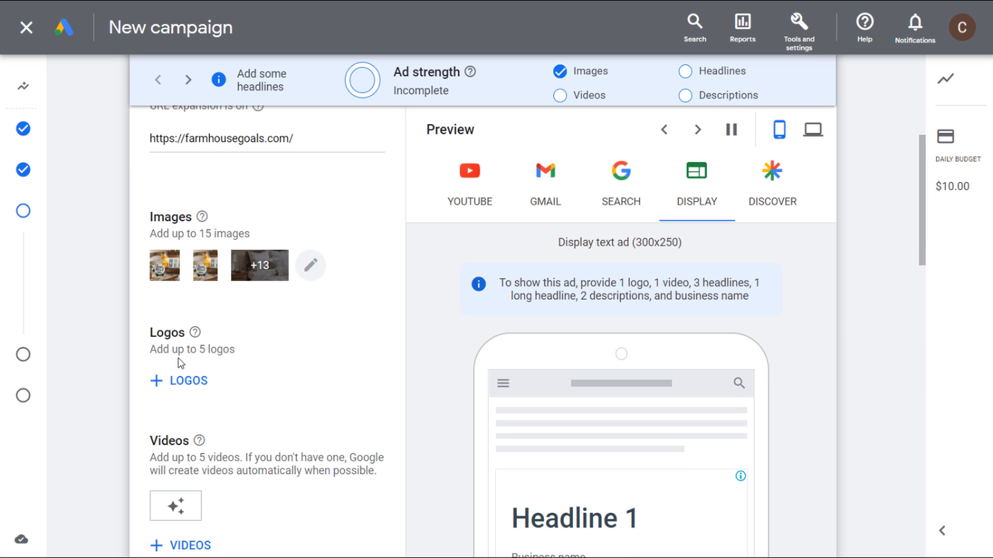
{"action": "left_click", "coordinate": [155, 383]}
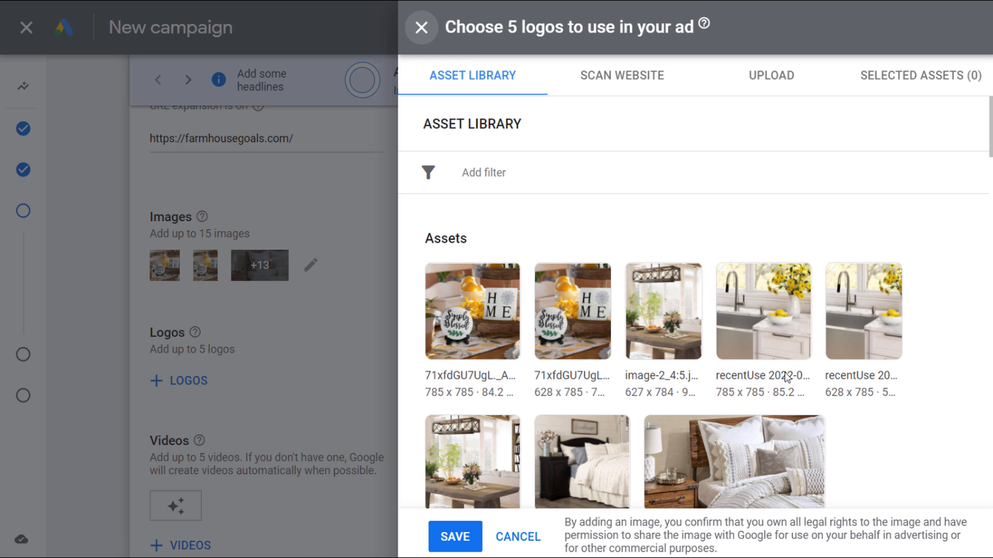
{"action": "scroll", "coordinate": [597, 337], "scroll_direction": "down", "scroll_amount": 10}
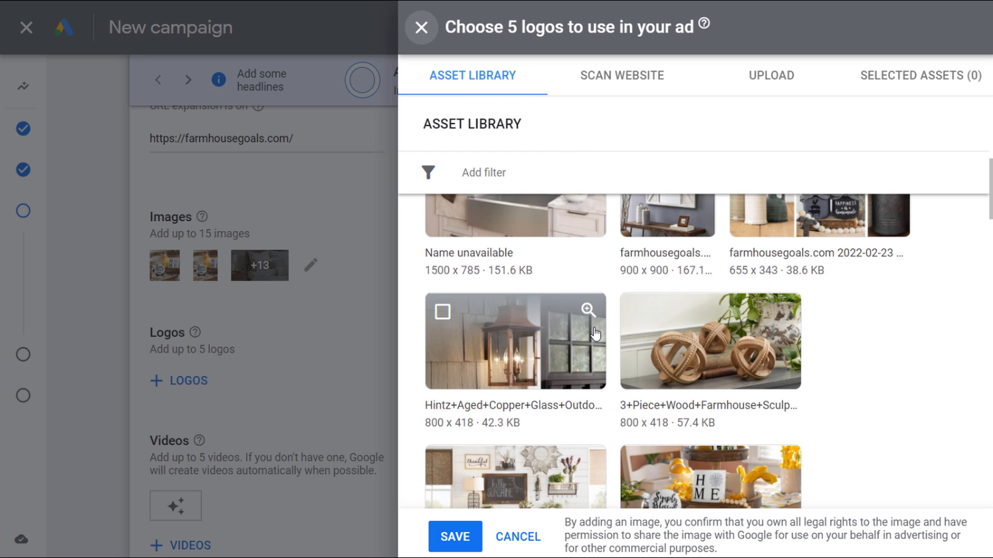
{"action": "scroll", "coordinate": [596, 339], "scroll_direction": "down", "scroll_amount": 3}
{"action": "scroll", "coordinate": [574, 347], "scroll_direction": "up", "scroll_amount": 3}
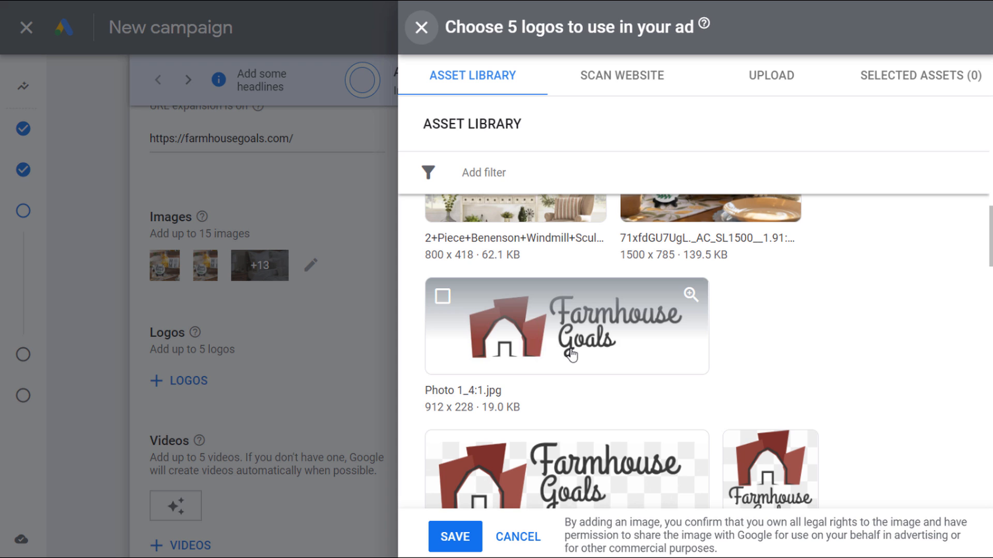
{"action": "left_click", "coordinate": [516, 341]}
{"action": "left_click", "coordinate": [469, 408]}
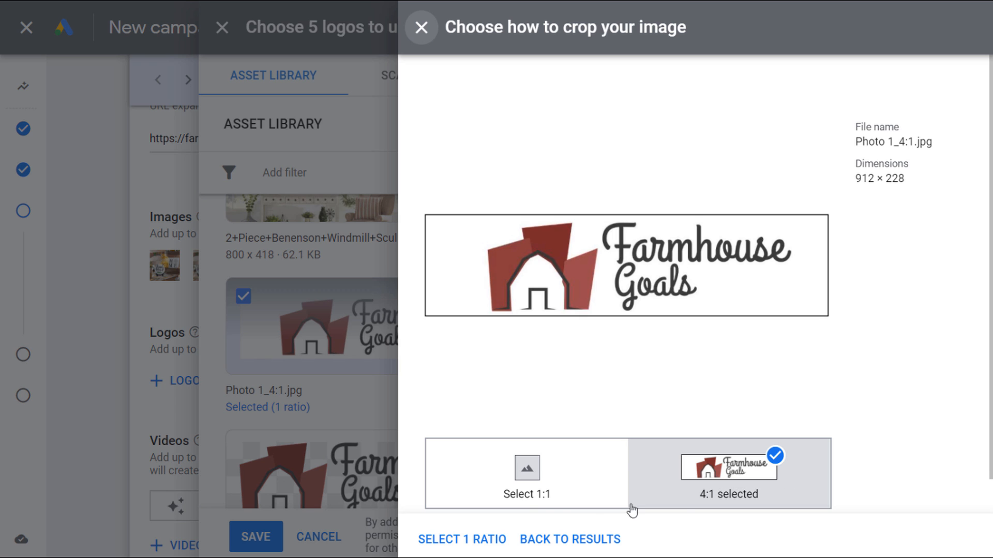
Try a shifted 1:1 crop of the logo, deselect that ratio, and confirm only the 4:1 ratio.
{"action": "left_click", "coordinate": [527, 479]}
{"action": "left_click_drag", "start_coordinate": [644, 299], "coordinate": [559, 303]}
{"action": "left_click", "coordinate": [538, 456]}
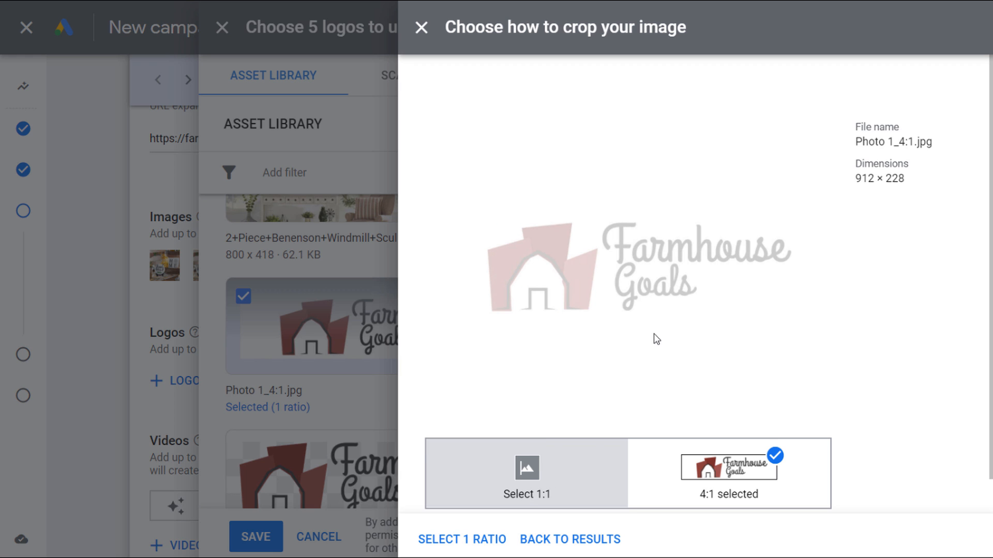
{"action": "left_click", "coordinate": [754, 504]}
{"action": "left_click", "coordinate": [465, 541]}
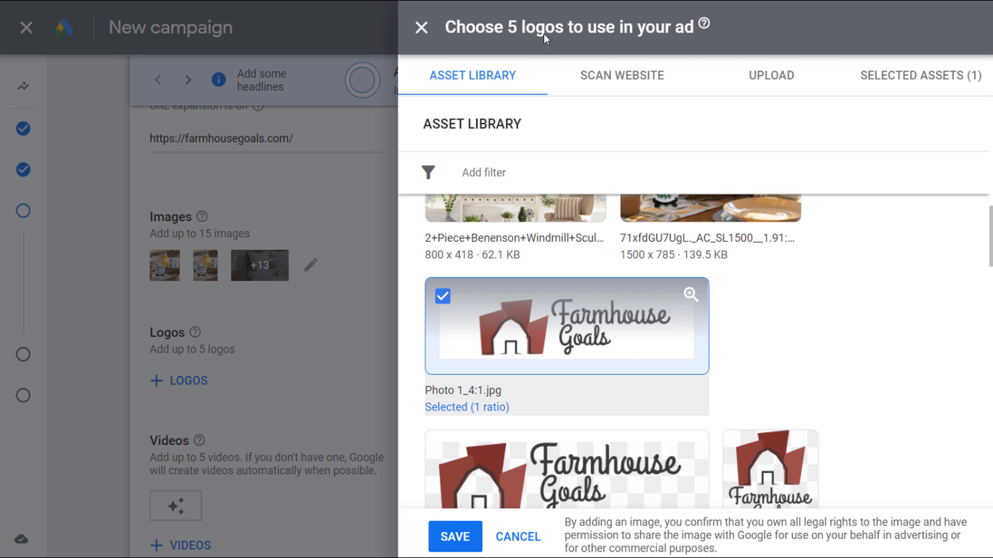
Add the 500 x 500 farmhouse goals logo.png to the selected logos with only its 1:1 ratio.
{"action": "scroll", "coordinate": [892, 318], "scroll_direction": "down", "scroll_amount": 2}
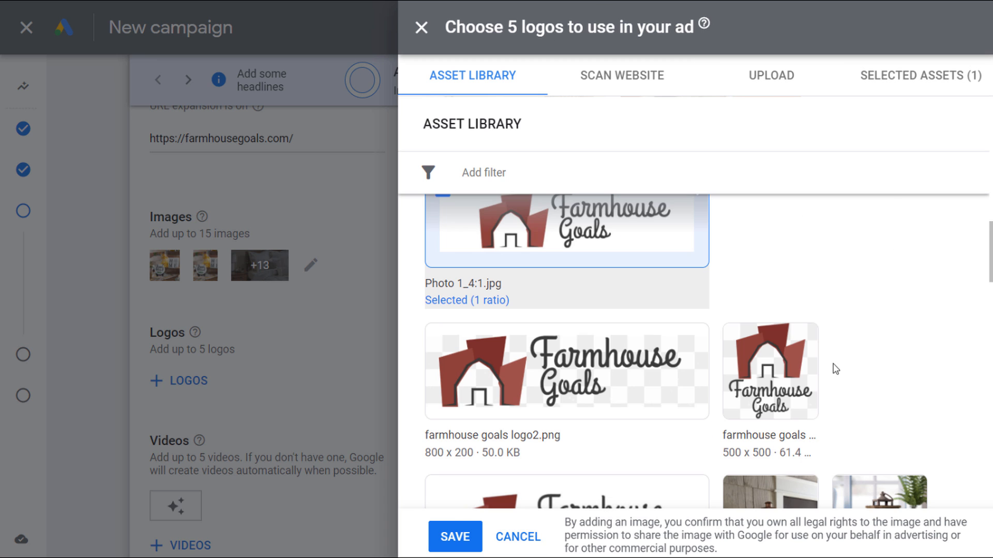
{"action": "left_click", "coordinate": [796, 375]}
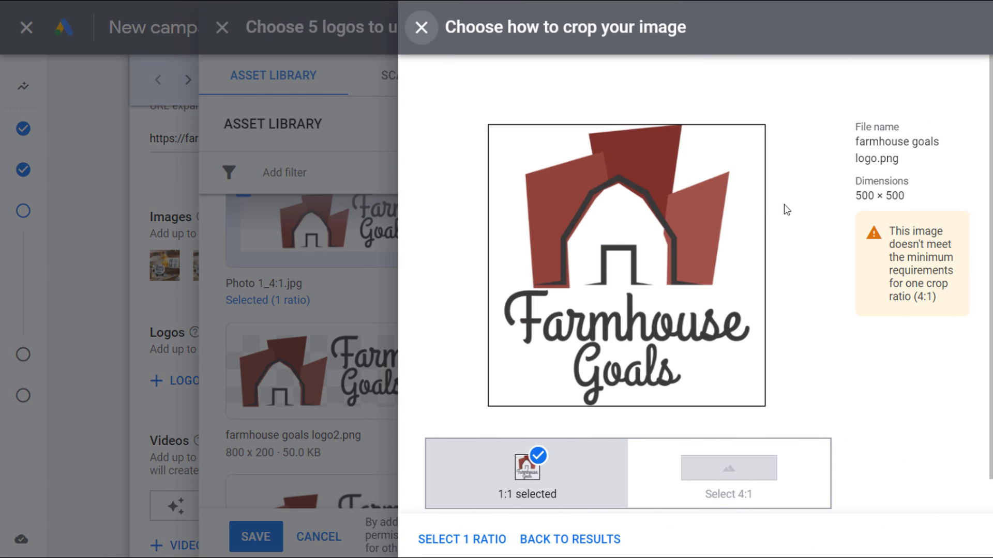
{"action": "left_click", "coordinate": [437, 541]}
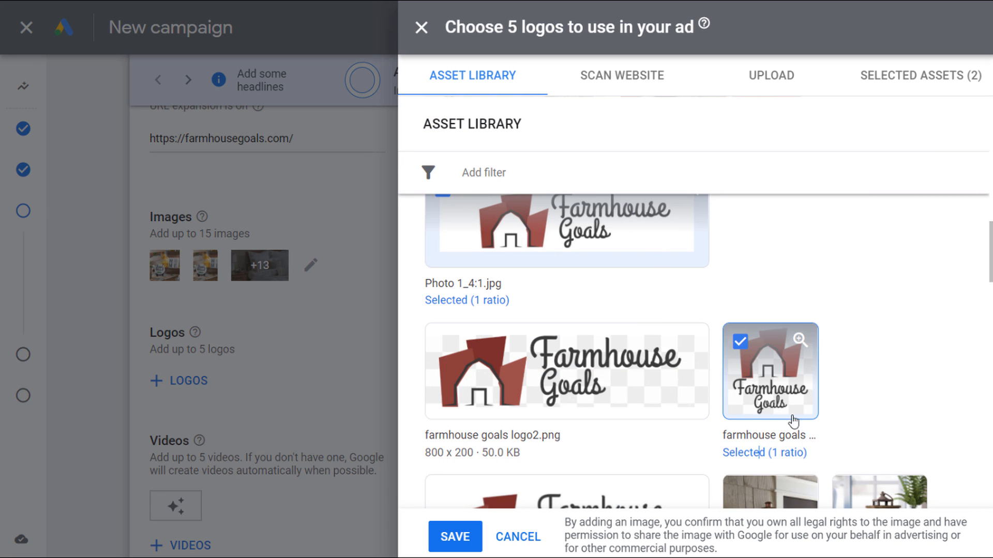
Add farmhouse goals logo2.png in 4:1 and in 1:1 cropped around the barn icon, and save the logos to the asset group.
{"action": "left_click", "coordinate": [564, 396]}
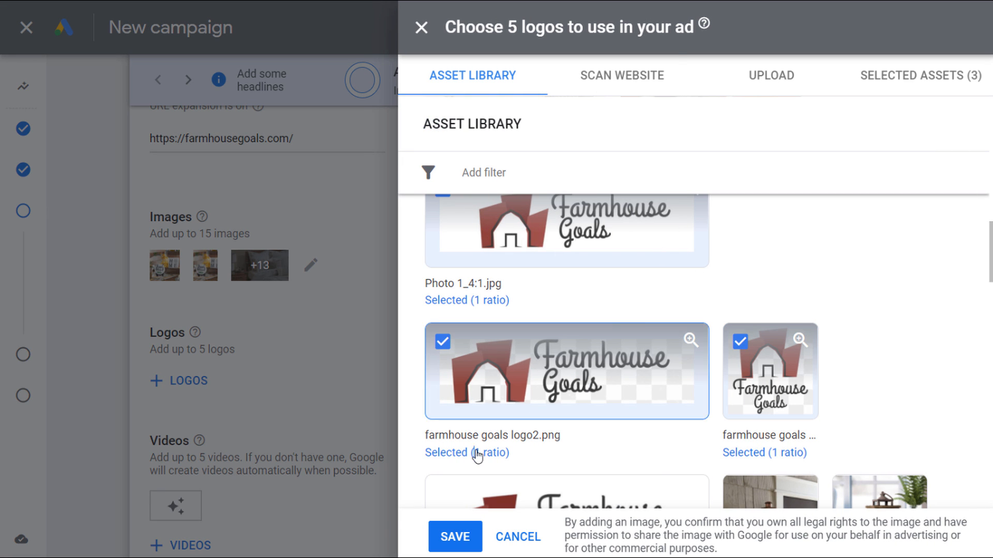
{"action": "left_click", "coordinate": [477, 454]}
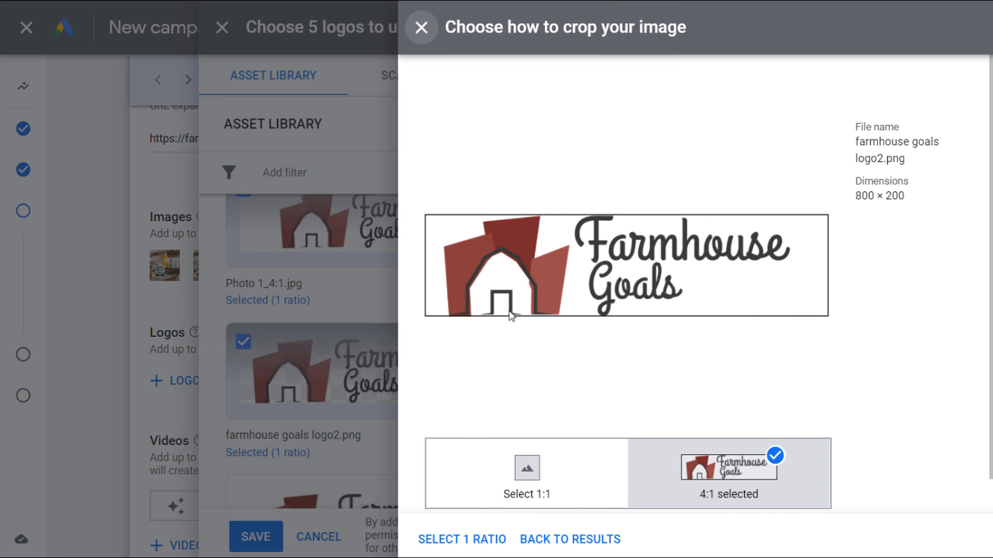
{"action": "left_click", "coordinate": [540, 473]}
{"action": "left_click_drag", "start_coordinate": [619, 254], "coordinate": [495, 252]}
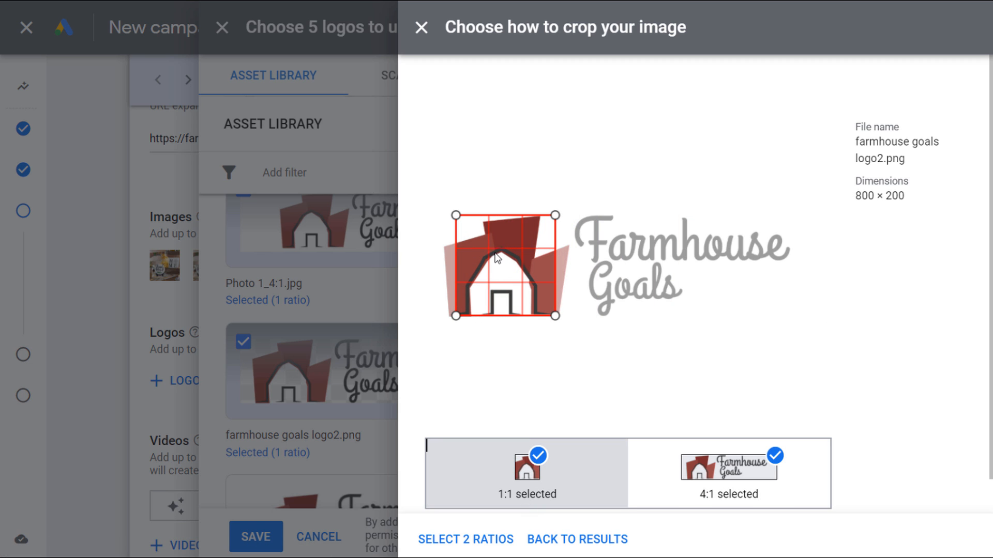
{"action": "left_click", "coordinate": [458, 550]}
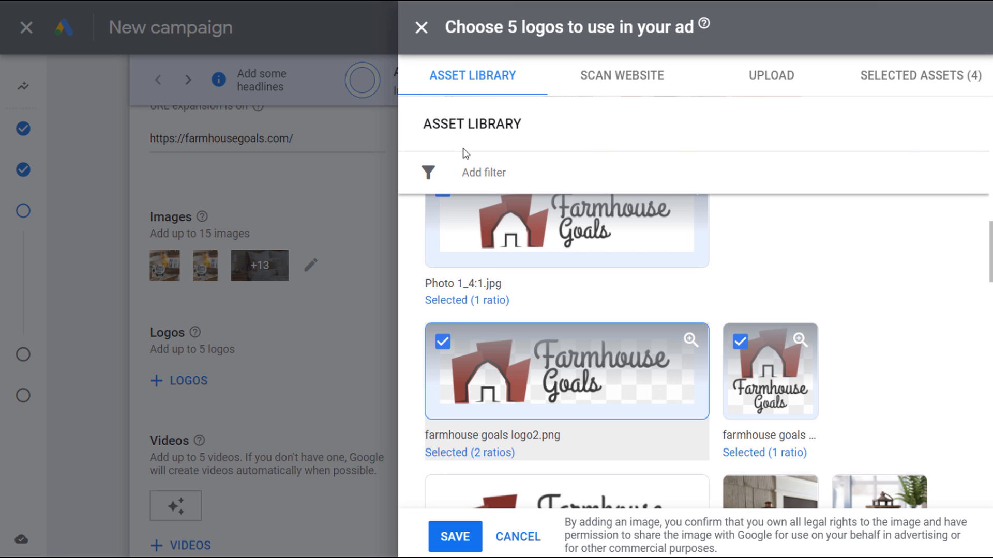
{"action": "left_click", "coordinate": [460, 539]}
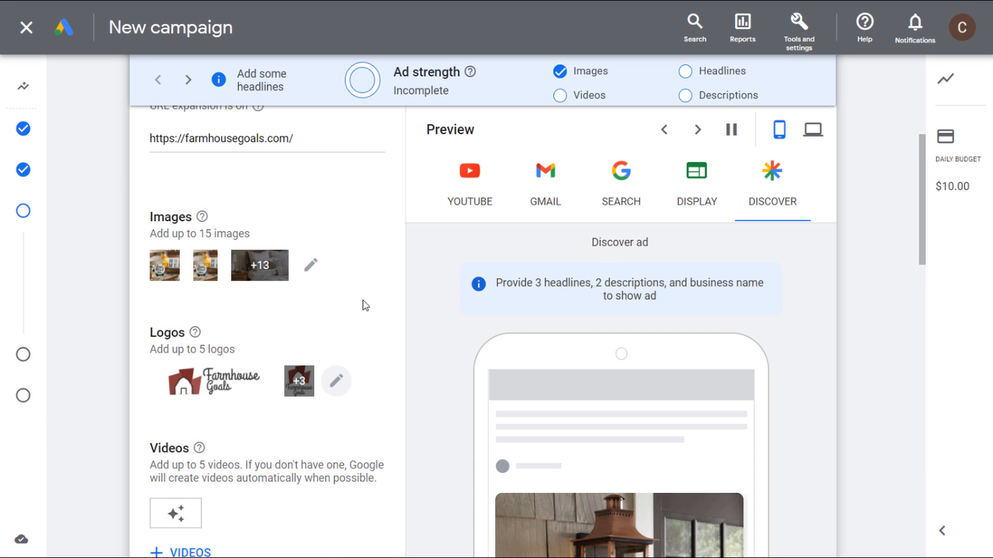
Examine the YouTube search and recently used video options for the asset group without adding a video.
{"action": "scroll", "coordinate": [364, 307], "scroll_direction": "down", "scroll_amount": 2}
{"action": "scroll", "coordinate": [251, 413], "scroll_direction": "down", "scroll_amount": 2}
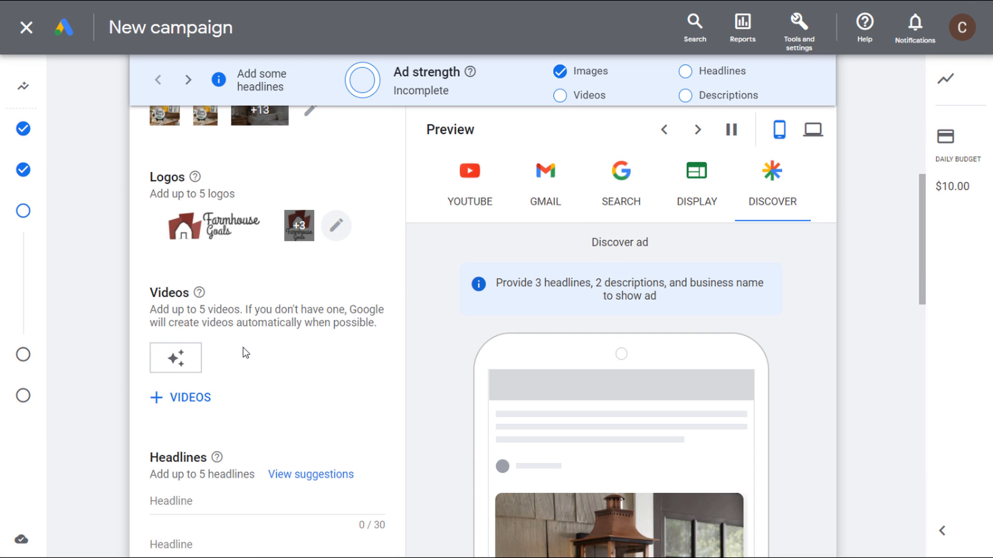
{"action": "left_click", "coordinate": [160, 400]}
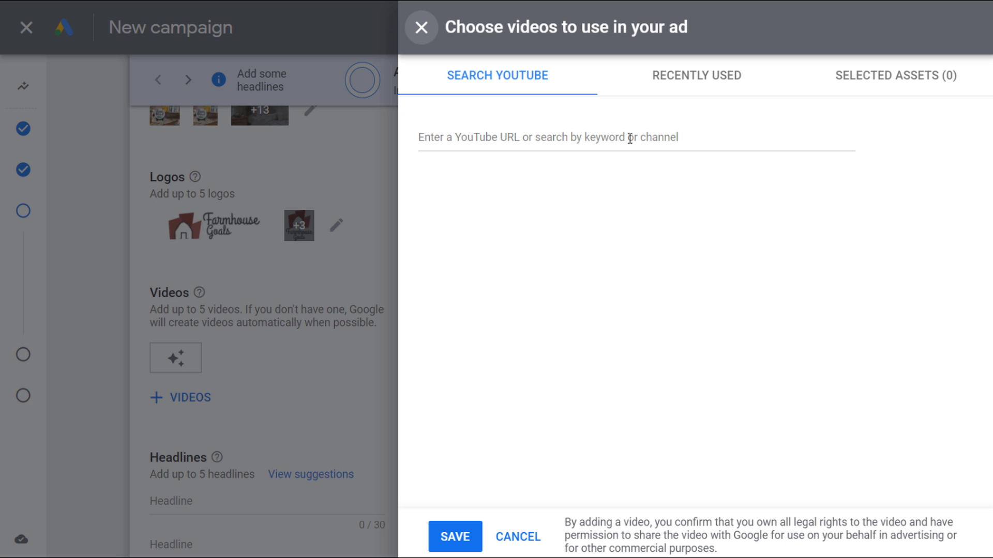
{"action": "left_click", "coordinate": [731, 78]}
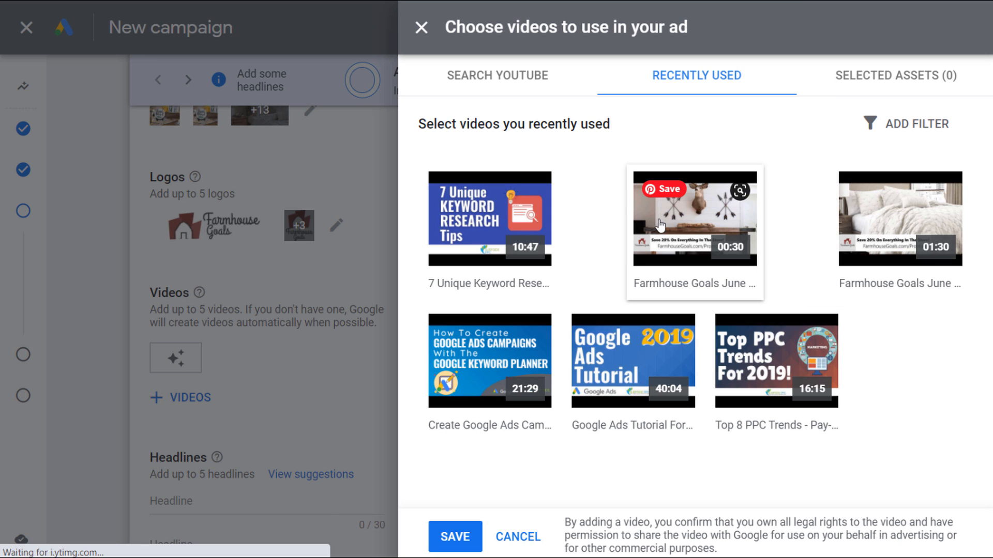
{"action": "mouse_move", "coordinate": [685, 224]}
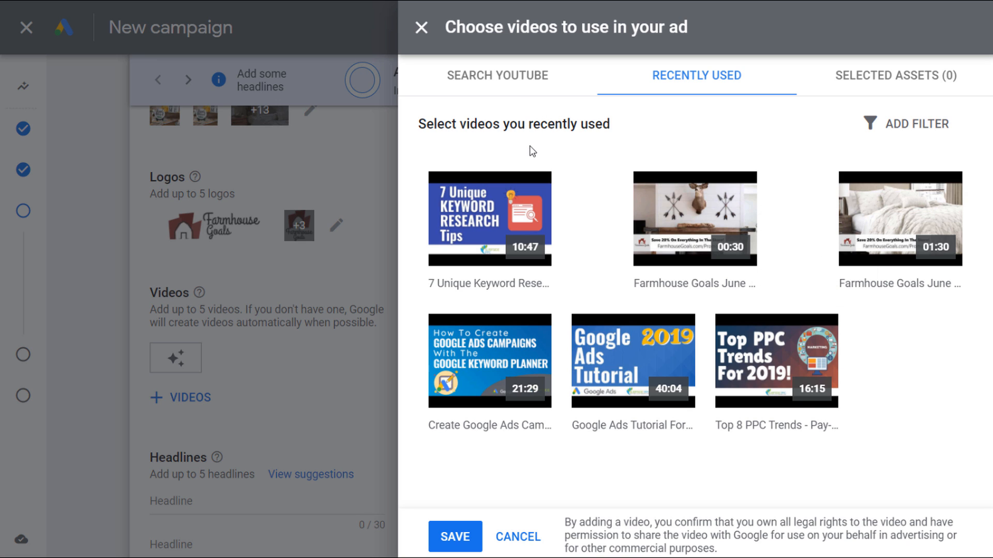
{"action": "left_click", "coordinate": [527, 88]}
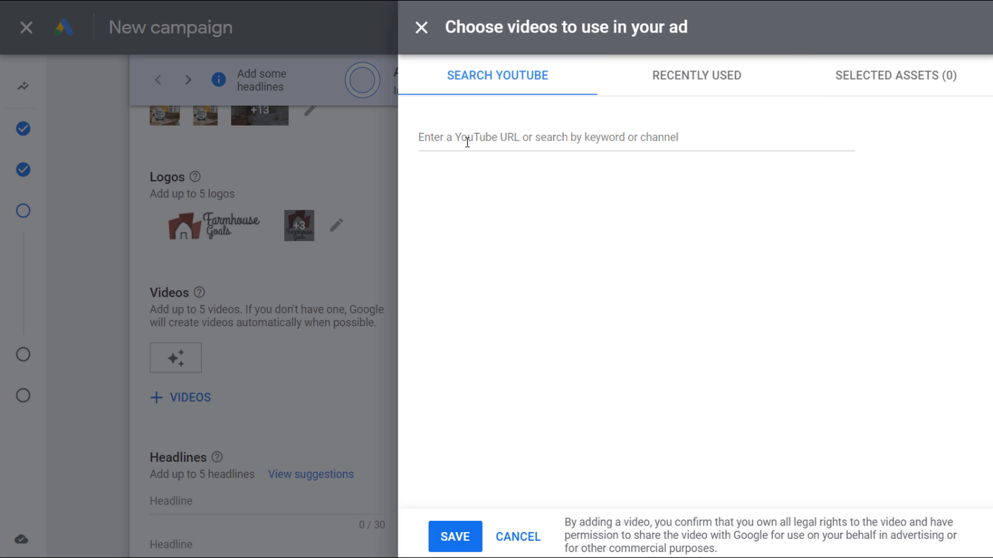
{"action": "left_click", "coordinate": [692, 91]}
{"action": "left_click", "coordinate": [504, 533]}
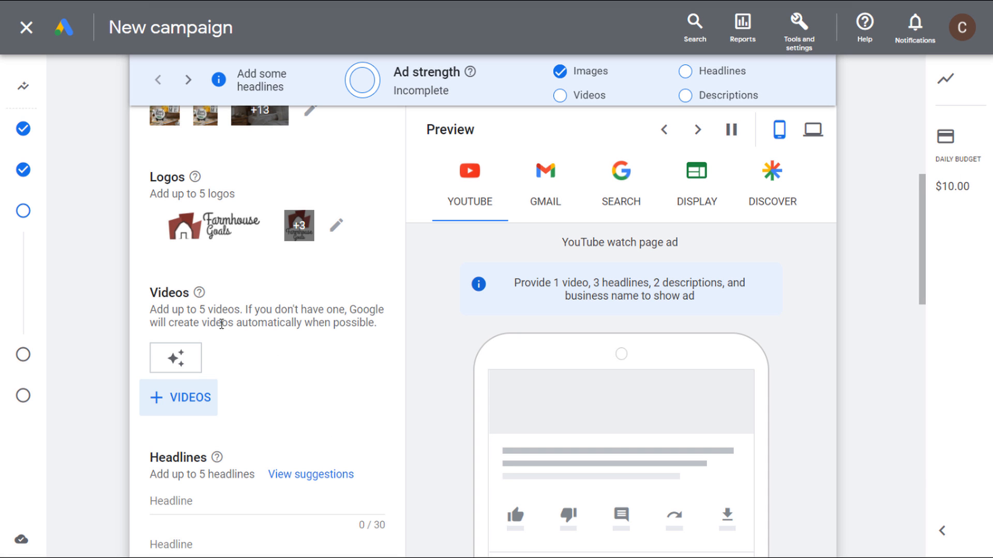
Examine the asset group's video, headline, long headline, description, call to action and business name fields.
{"action": "scroll", "coordinate": [264, 323], "scroll_direction": "up", "scroll_amount": 2}
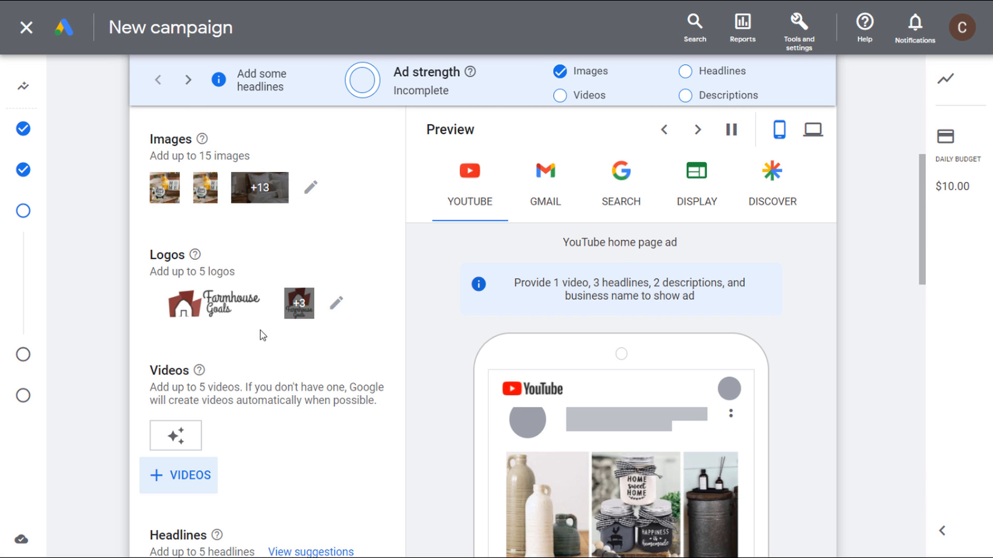
{"action": "scroll", "coordinate": [263, 336], "scroll_direction": "down", "scroll_amount": 2}
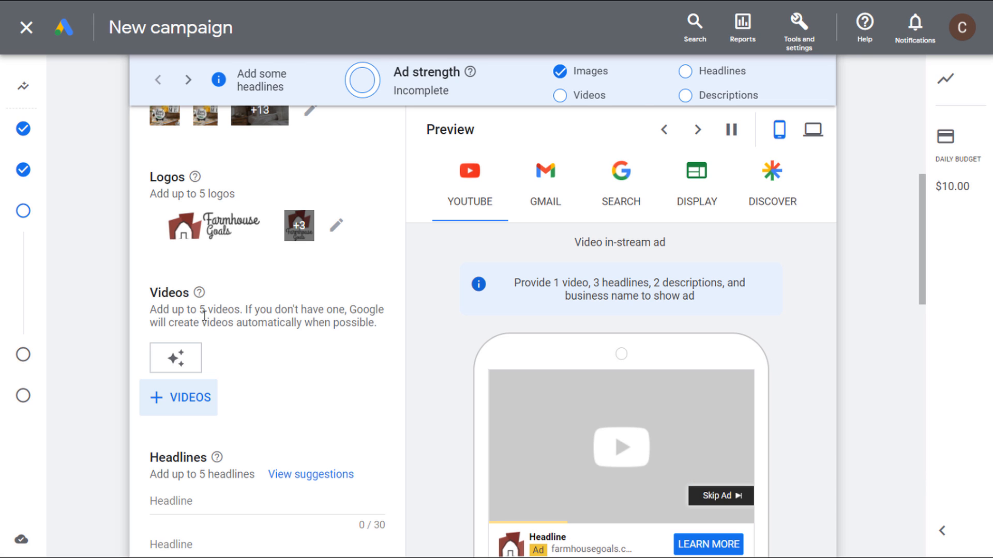
{"action": "scroll", "coordinate": [259, 325], "scroll_direction": "down", "scroll_amount": 2}
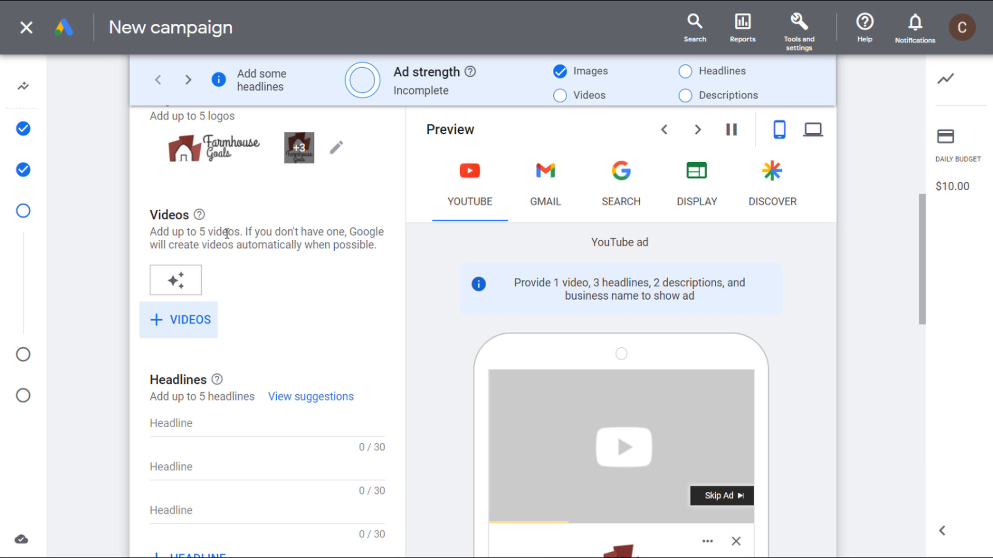
{"action": "scroll", "coordinate": [226, 238], "scroll_direction": "up", "scroll_amount": 4}
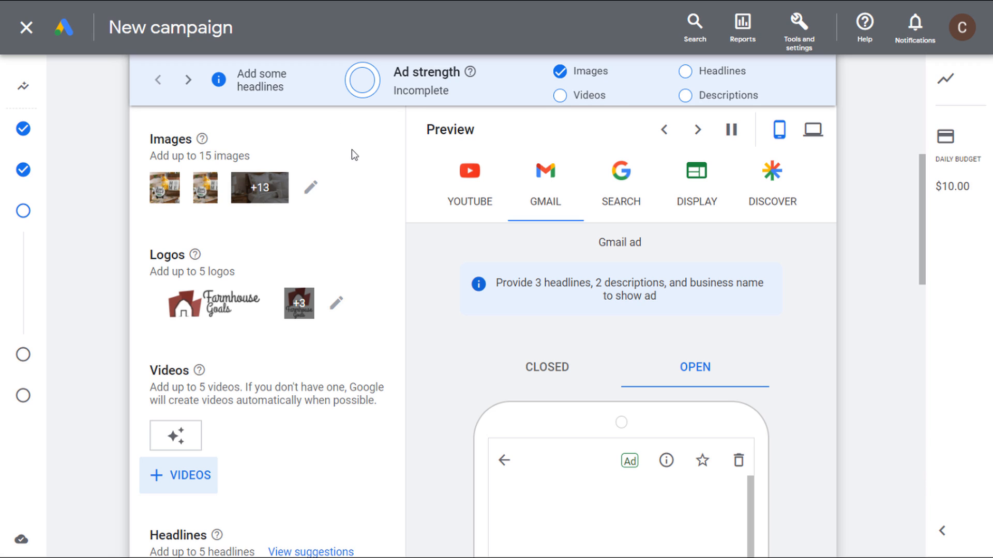
{"action": "scroll", "coordinate": [371, 205], "scroll_direction": "down", "scroll_amount": 6}
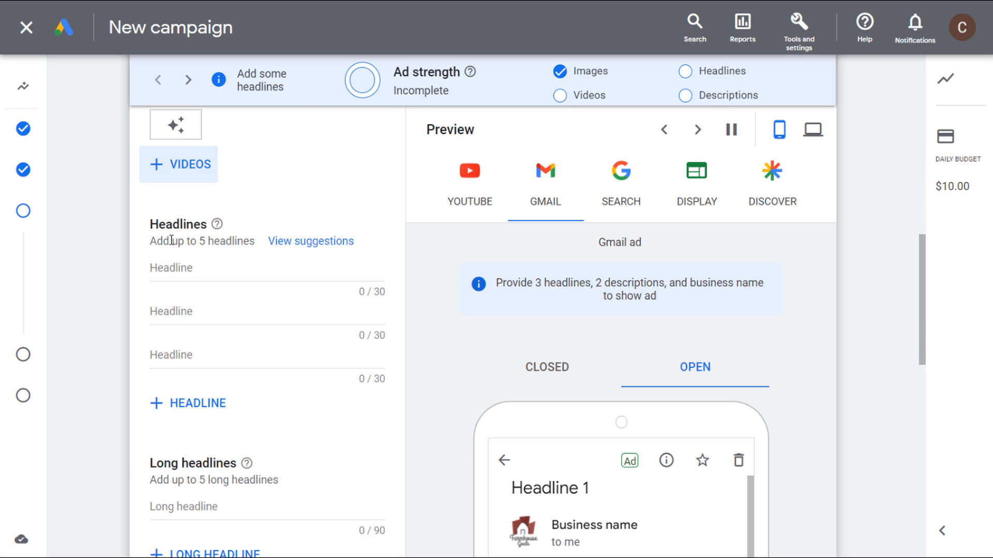
{"action": "scroll", "coordinate": [213, 417], "scroll_direction": "down", "scroll_amount": 7}
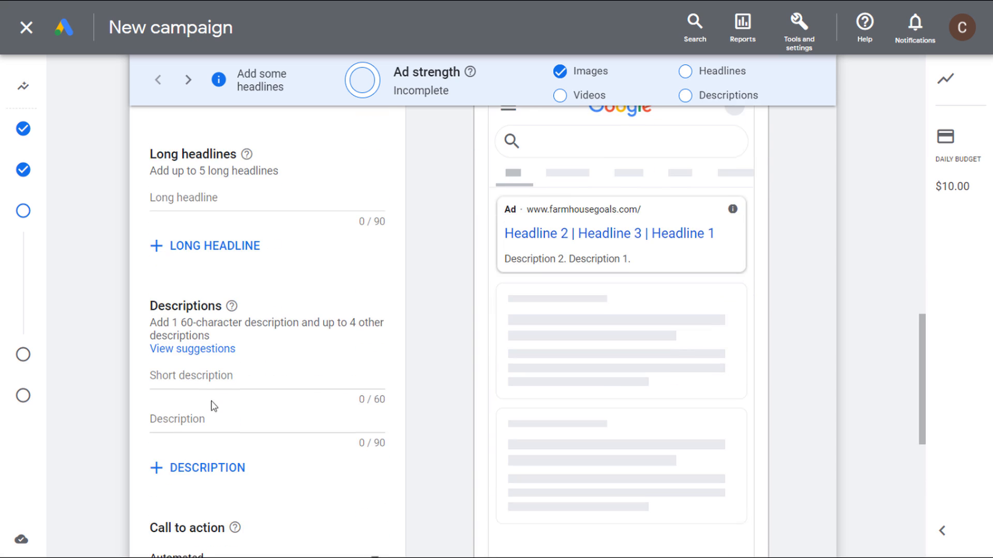
{"action": "scroll", "coordinate": [204, 393], "scroll_direction": "down", "scroll_amount": 5}
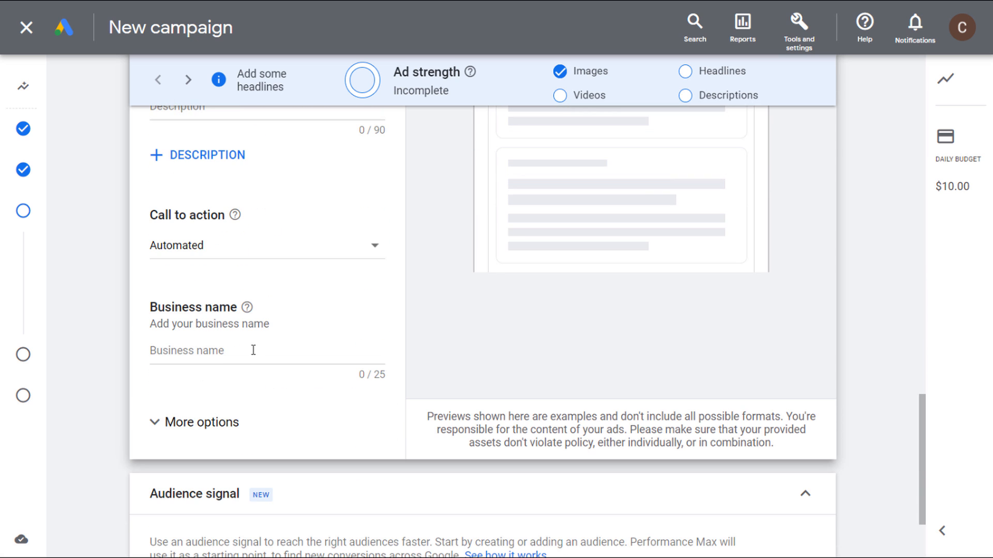
{"action": "scroll", "coordinate": [293, 295], "scroll_direction": "up", "scroll_amount": 3}
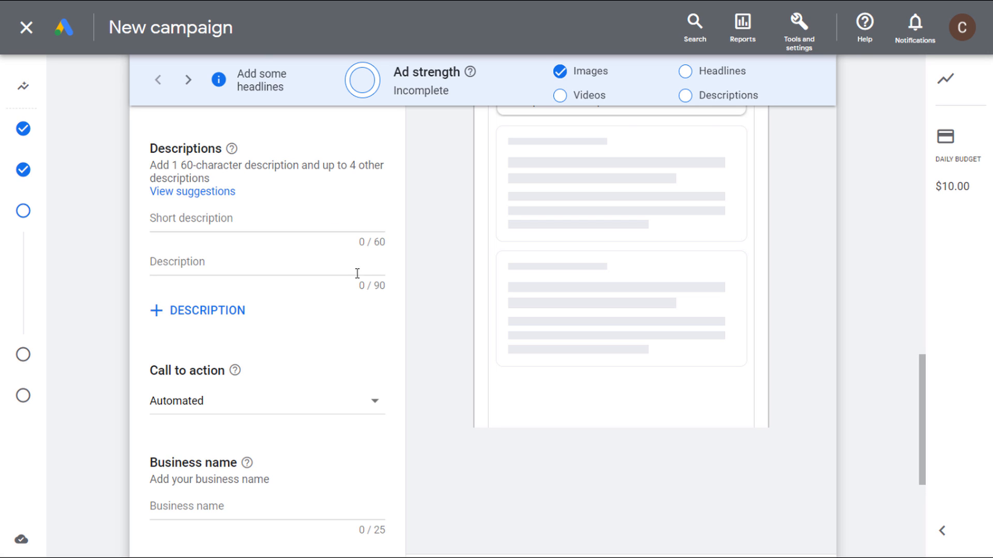
Add two more description fields and set the call to action to Shop now.
{"action": "left_click", "coordinate": [215, 313]}
{"action": "left_click", "coordinate": [215, 353]}
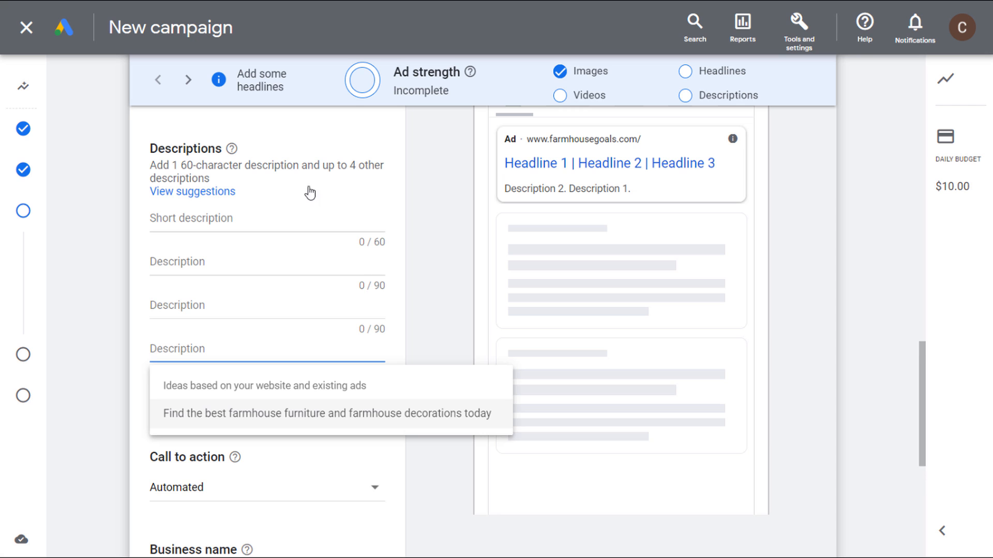
{"action": "scroll", "coordinate": [264, 359], "scroll_direction": "down", "scroll_amount": 2}
{"action": "left_click", "coordinate": [262, 417]}
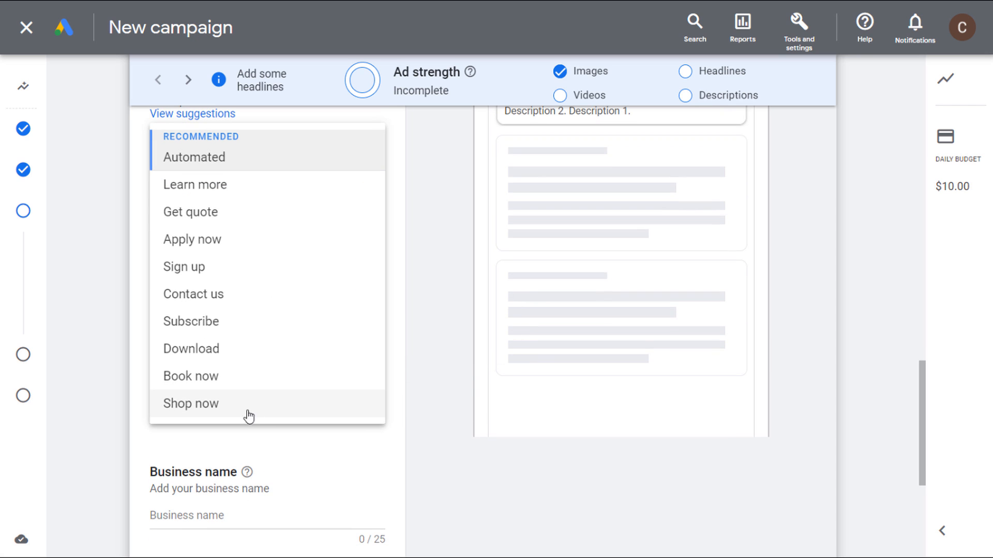
{"action": "left_click", "coordinate": [202, 405]}
Set the asset group's business name to Farmhouse Goals.
{"action": "scroll", "coordinate": [263, 465], "scroll_direction": "down", "scroll_amount": 2}
{"action": "left_click", "coordinate": [221, 441]}
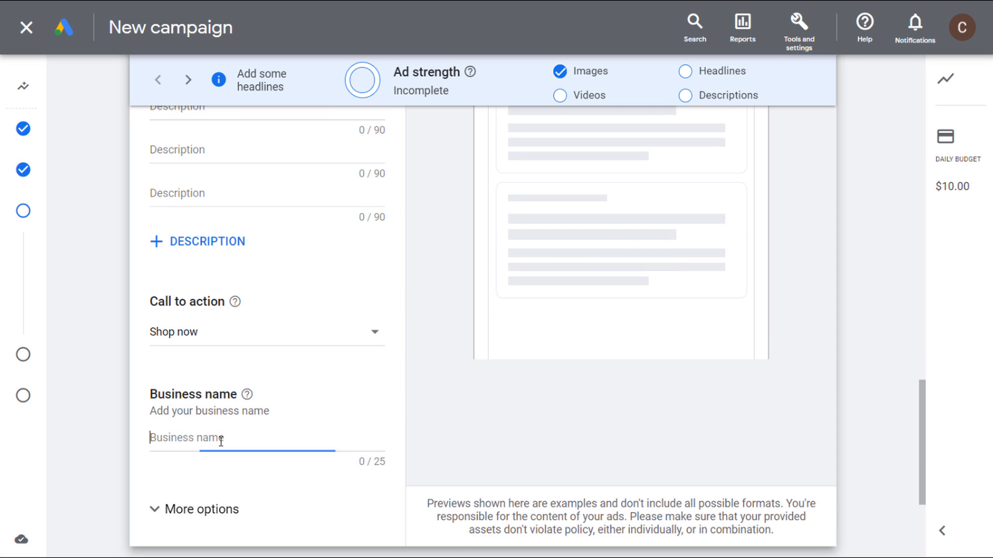
{"action": "type", "text": "Farmhouse Goals"}
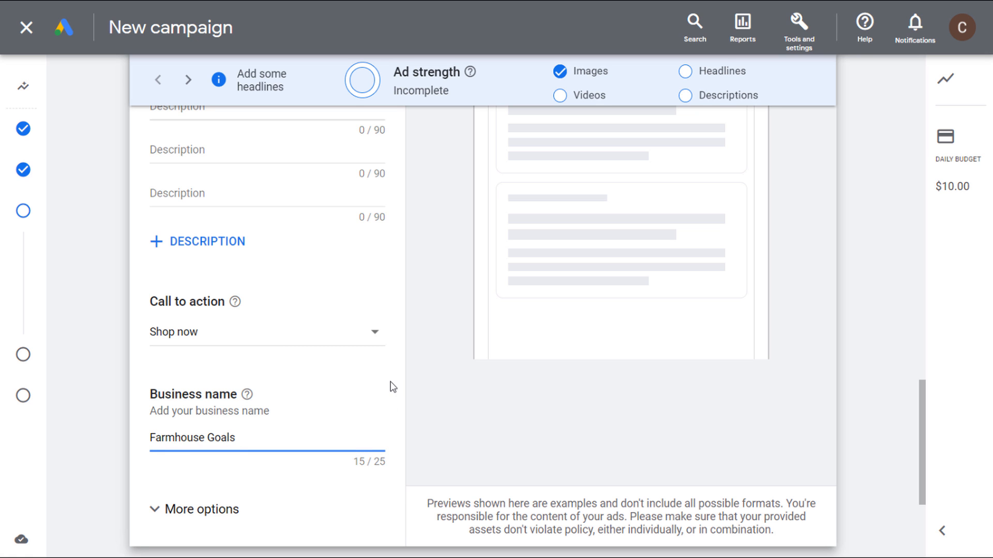
{"action": "left_click", "coordinate": [390, 385]}
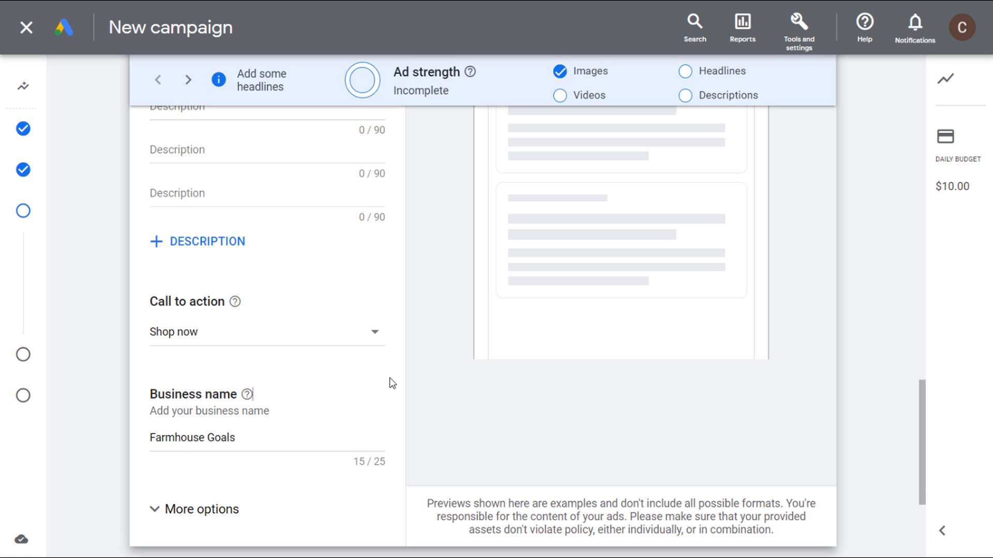
Enter five headlines: Shop Our Farmhouse Decor, Shop Farmhouse Goals, Rustic Home Decorations, Upgrade Your Style Today, and Top-Rated Farmhouse Styles.
{"action": "scroll", "coordinate": [393, 387], "scroll_direction": "up", "scroll_amount": 7}
{"action": "scroll", "coordinate": [394, 387], "scroll_direction": "up", "scroll_amount": 3}
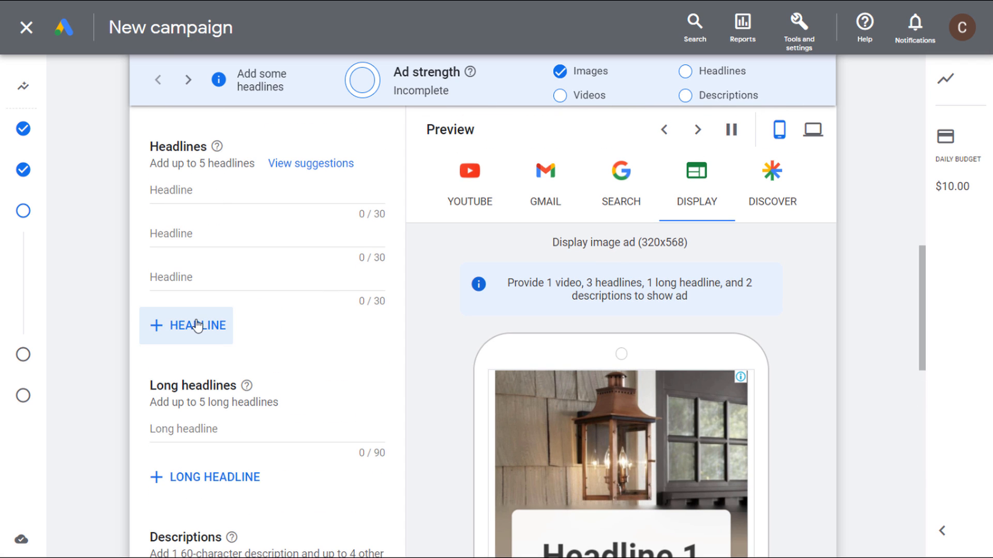
{"action": "left_click", "coordinate": [196, 325]}
{"action": "left_click", "coordinate": [200, 369]}
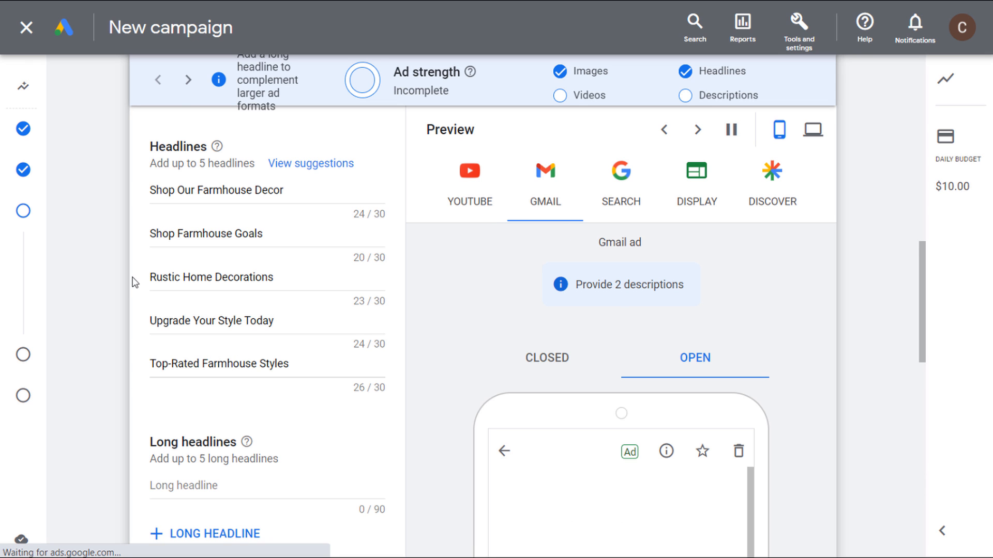
Enter five long headlines covering the best farmhouse decorations, bedding and rugs, 2022 decorations, shopping a small farmhouse business, and impressing guests.
{"action": "scroll", "coordinate": [133, 282], "scroll_direction": "down", "scroll_amount": 5}
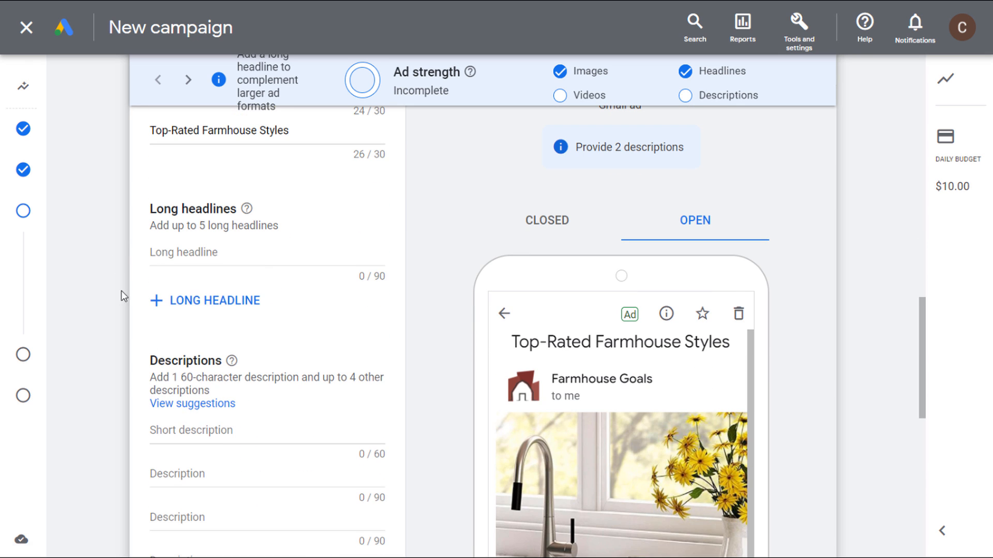
{"action": "left_click", "coordinate": [195, 300]}
{"action": "left_click", "coordinate": [195, 343]}
{"action": "left_click", "coordinate": [185, 391]}
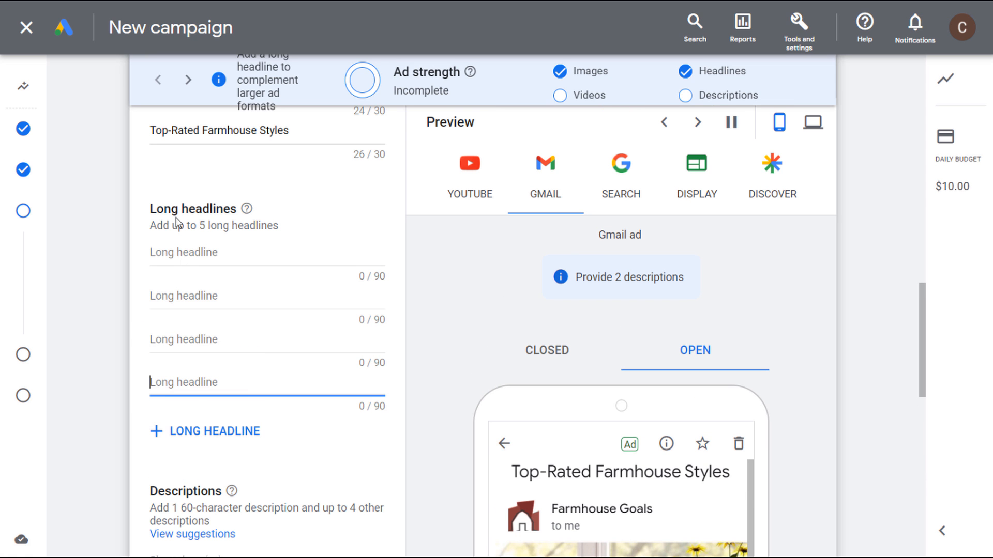
{"action": "left_click", "coordinate": [198, 432]}
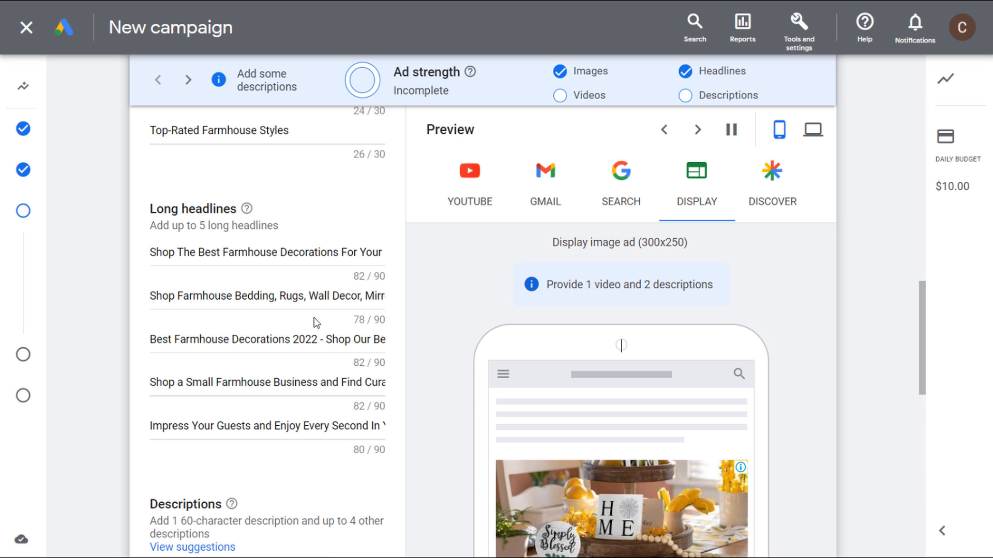
Add a fifth description field and enter one short and four longer descriptions promoting farmhouse-themed decorations, modern farmhouse decor, top-rated items and savings.
{"action": "scroll", "coordinate": [293, 368], "scroll_direction": "down", "scroll_amount": 5}
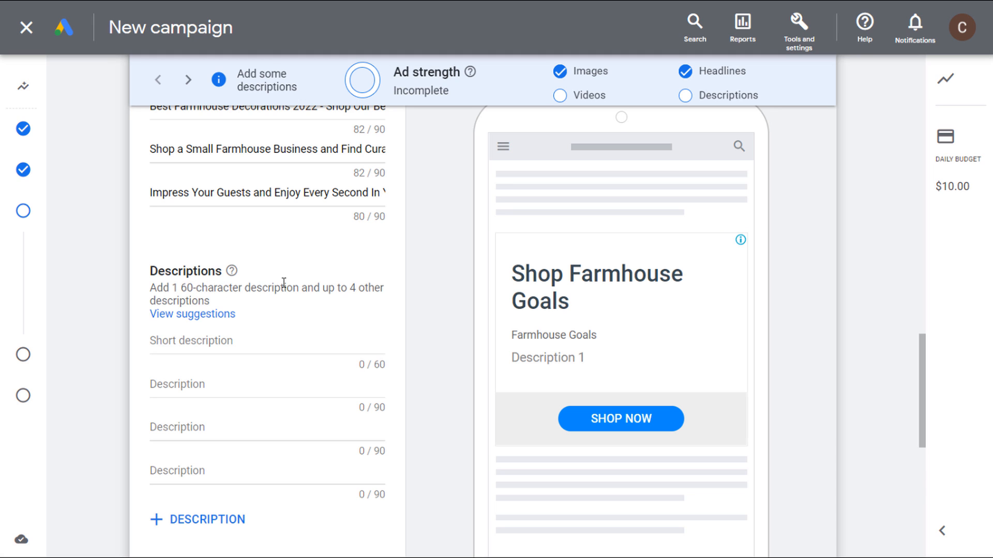
{"action": "left_click", "coordinate": [199, 519]}
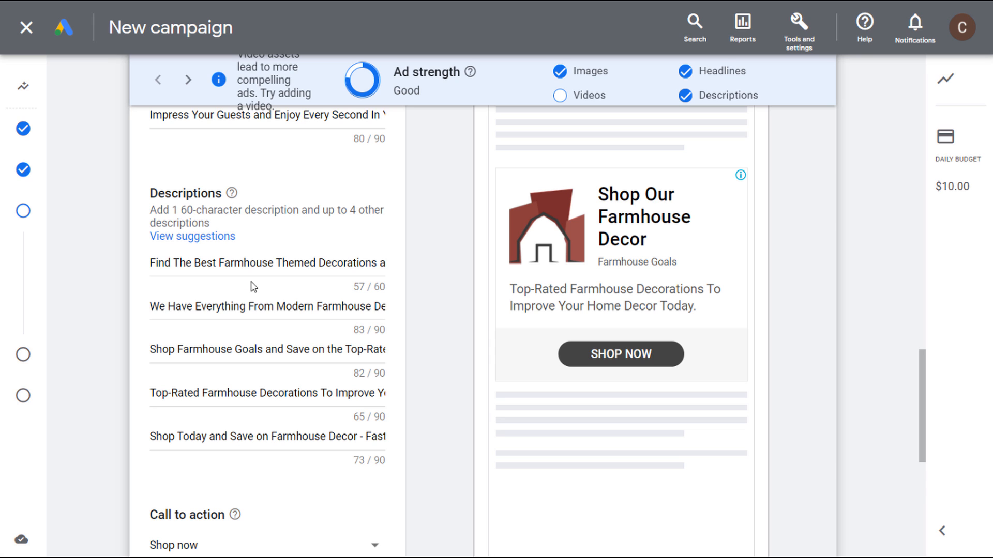
{"action": "scroll", "coordinate": [214, 501], "scroll_direction": "down", "scroll_amount": 2}
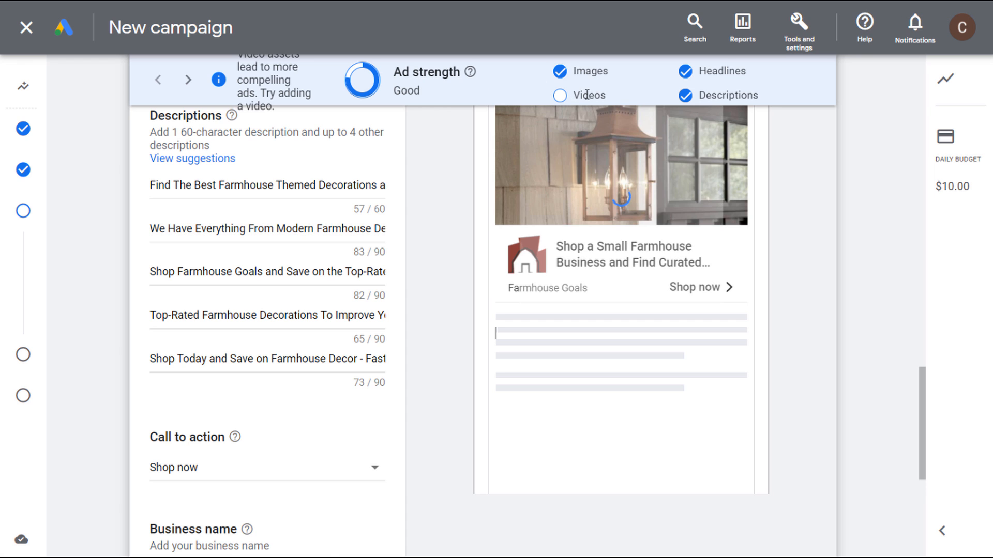
Start a new audience signal for the asset group and name it Audience Signal 2.
{"action": "scroll", "coordinate": [287, 96], "scroll_direction": "up", "scroll_amount": 2}
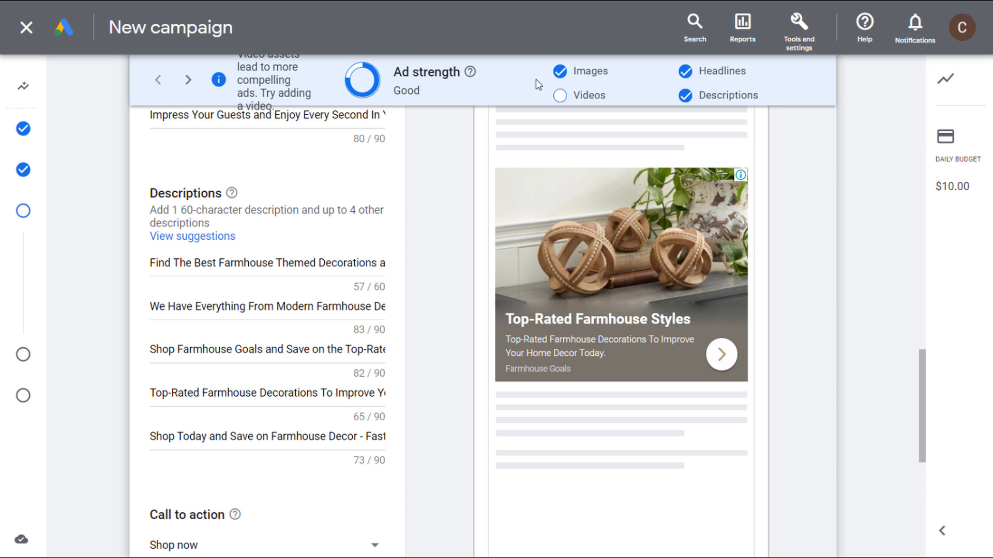
{"action": "scroll", "coordinate": [406, 274], "scroll_direction": "down", "scroll_amount": 9}
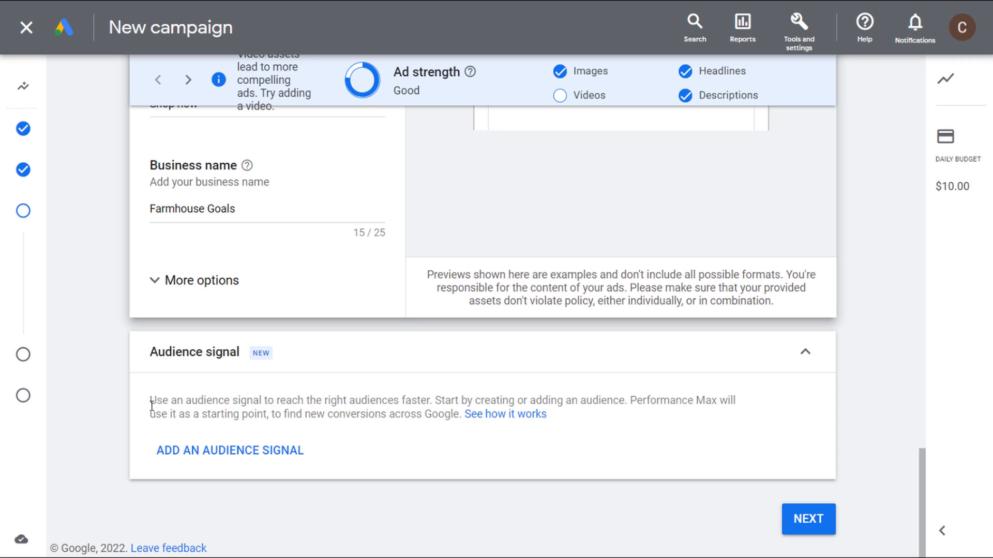
{"action": "left_click_drag", "start_coordinate": [156, 401], "coordinate": [380, 402]}
{"action": "left_click", "coordinate": [419, 400]}
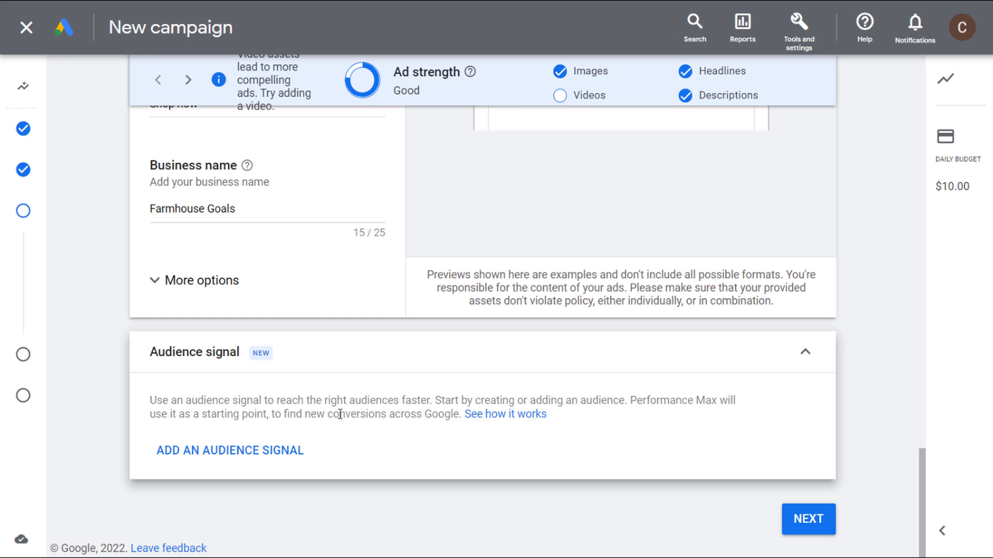
{"action": "left_click", "coordinate": [237, 451]}
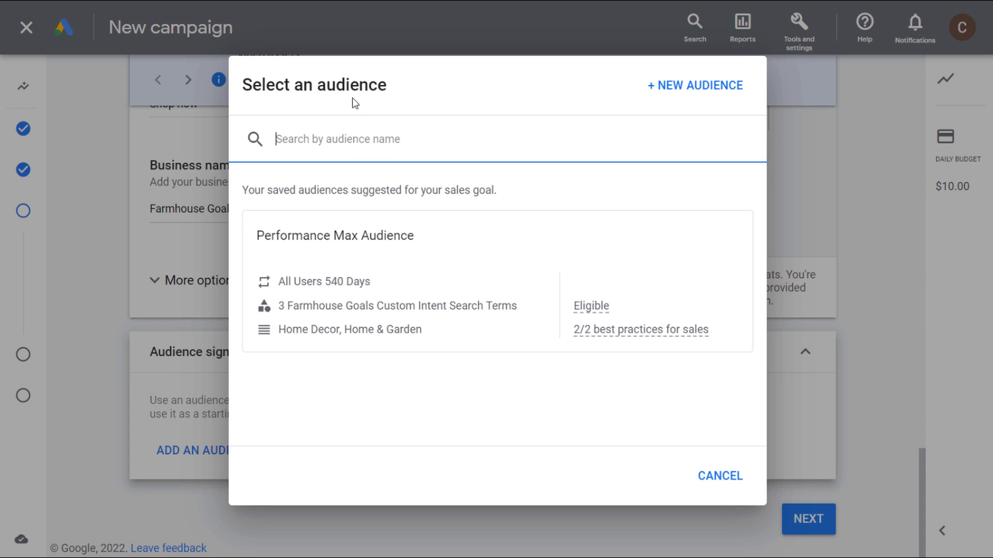
{"action": "left_click", "coordinate": [667, 91]}
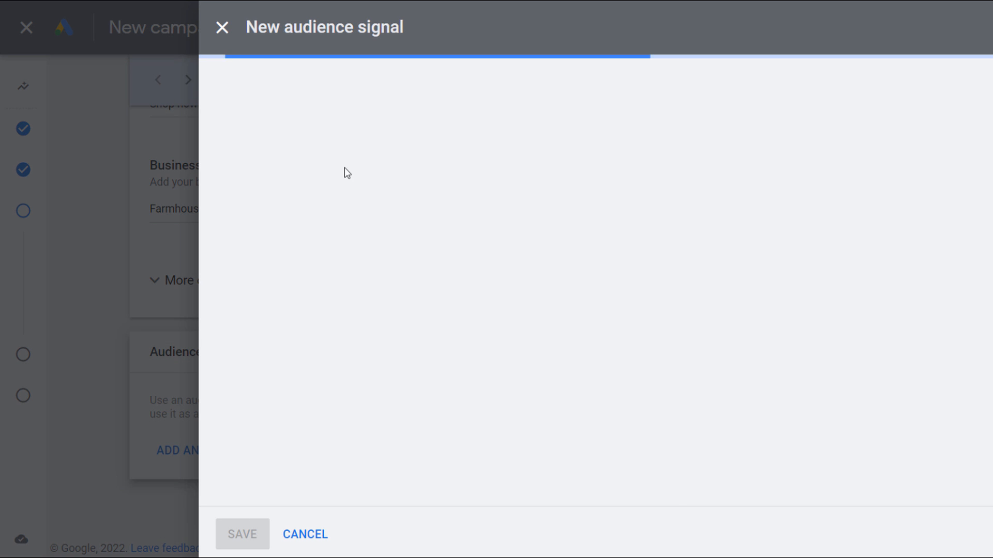
{"action": "type", "text": "Audience Signal 2"}
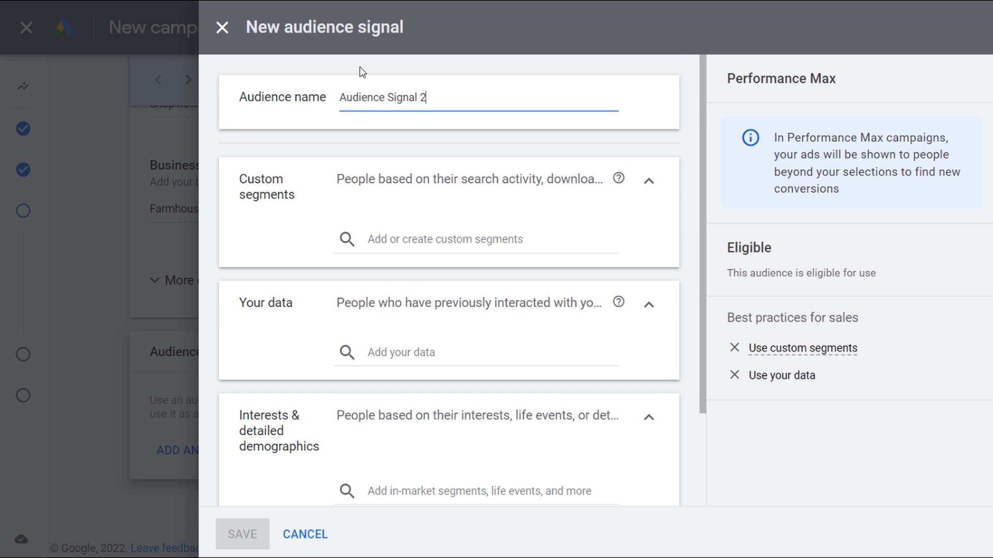
Add the website visitors segment All Users 540 Days to the audience signal's own data.
{"action": "scroll", "coordinate": [362, 73], "scroll_direction": "down", "scroll_amount": 2}
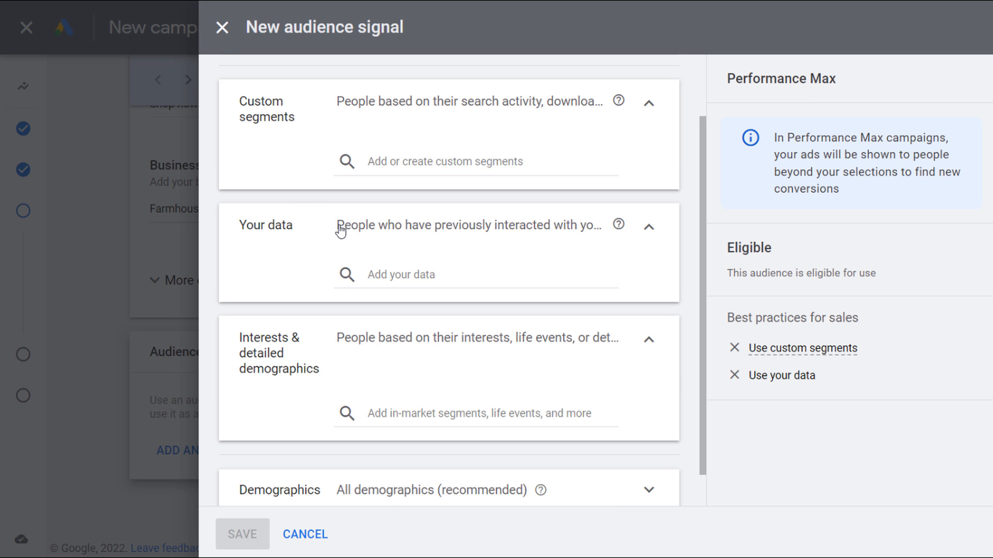
{"action": "left_click", "coordinate": [399, 283]}
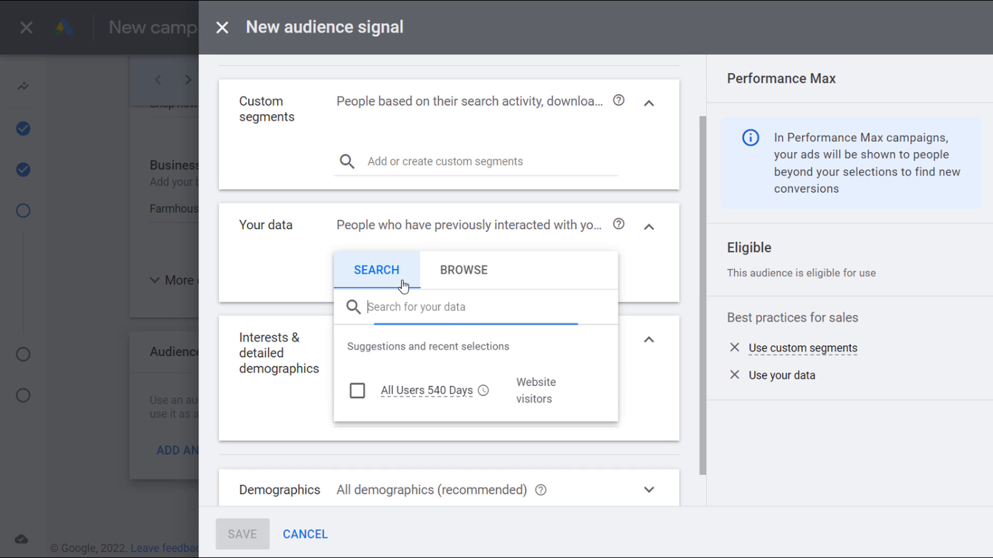
{"action": "left_click", "coordinate": [464, 271]}
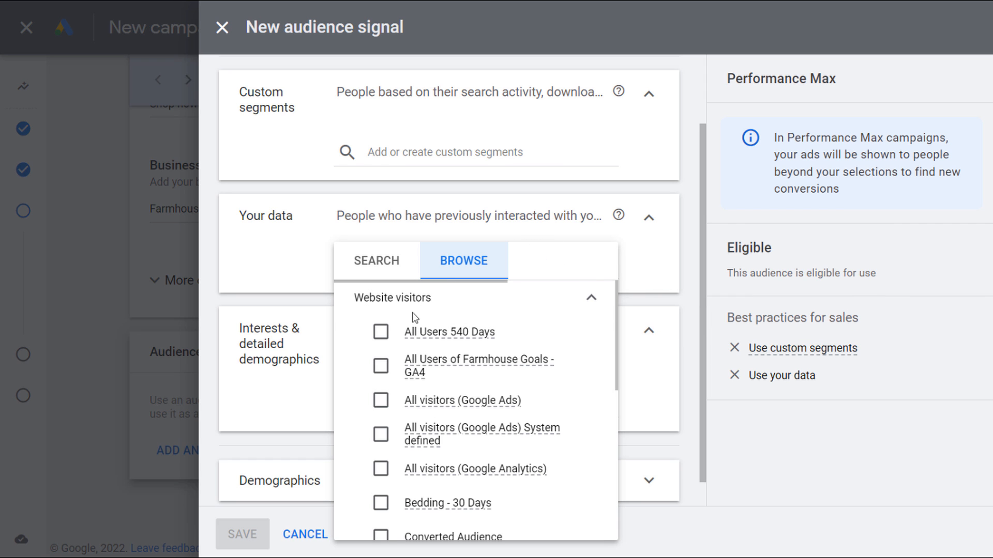
{"action": "left_click", "coordinate": [380, 333]}
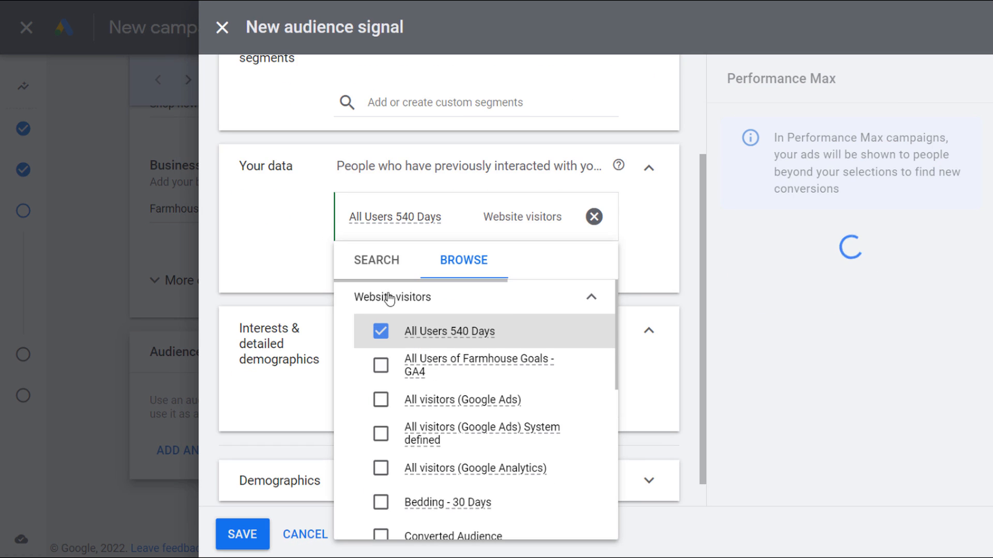
{"action": "left_click", "coordinate": [263, 249]}
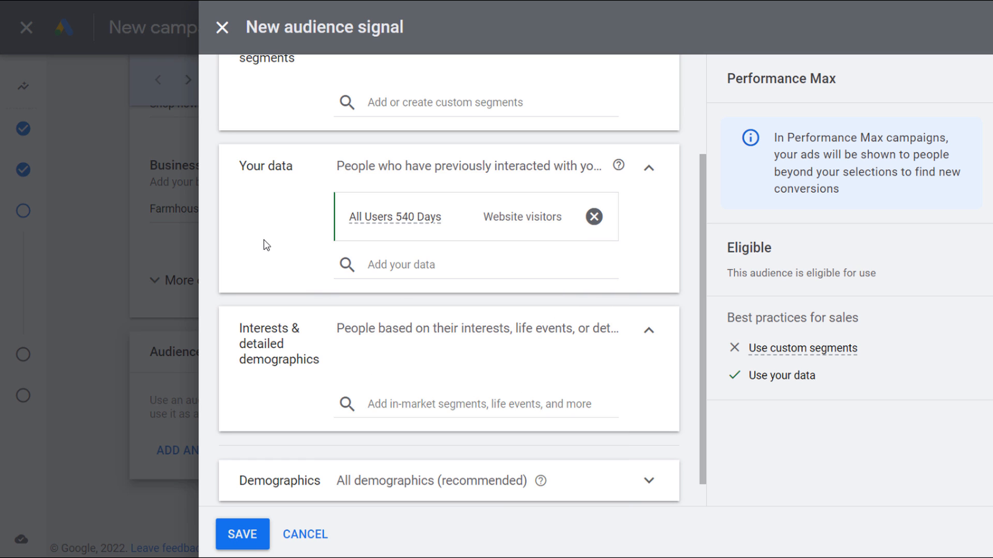
Add the website visitors segment First Visit - Last 75 Days to the audience signal's own data.
{"action": "left_click", "coordinate": [377, 265]}
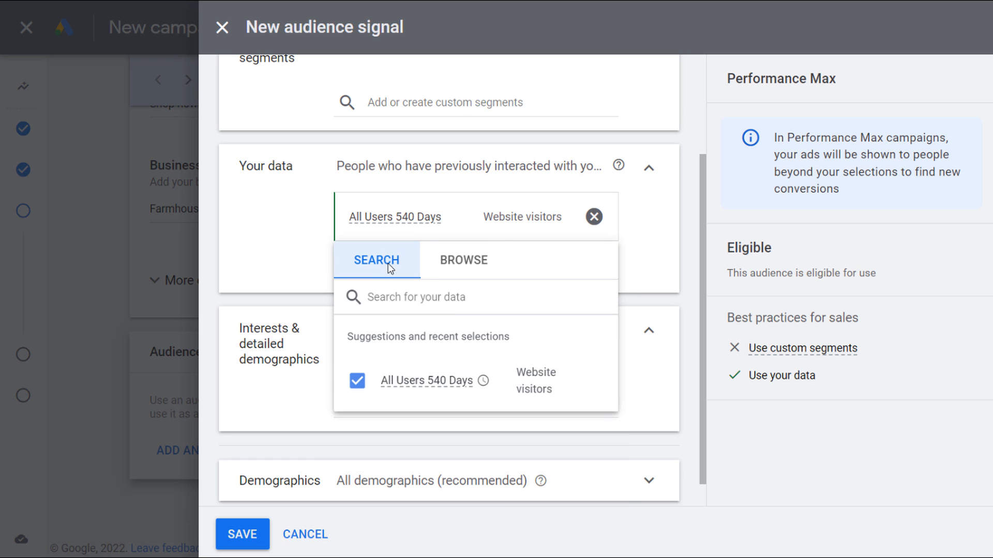
{"action": "left_click", "coordinate": [479, 264]}
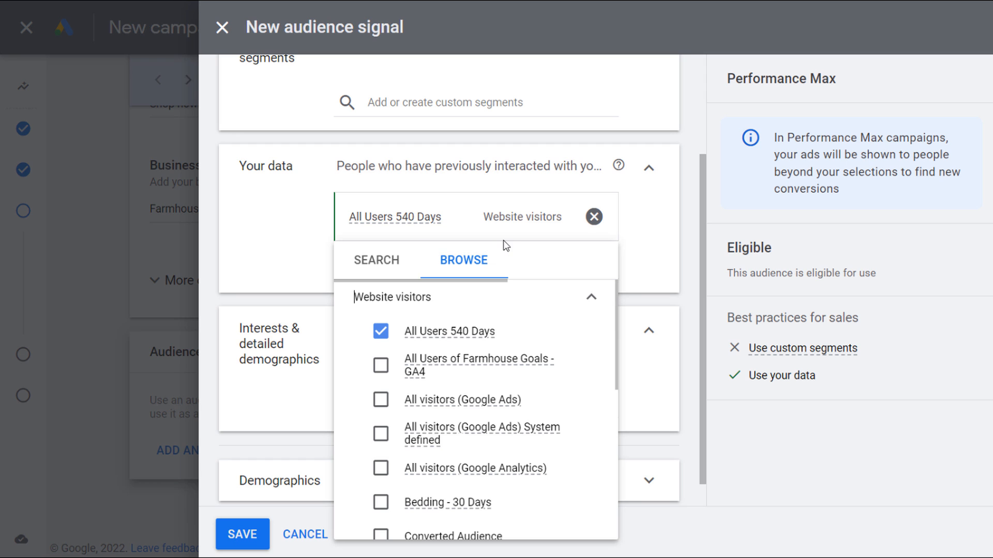
{"action": "scroll", "coordinate": [579, 342], "scroll_direction": "down", "scroll_amount": 4}
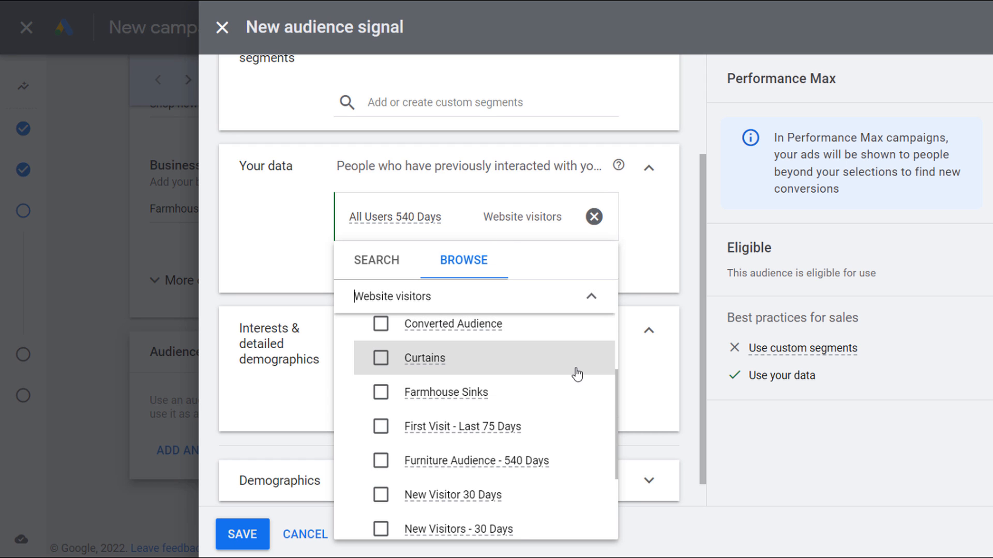
{"action": "scroll", "coordinate": [577, 388], "scroll_direction": "down", "scroll_amount": 2}
{"action": "scroll", "coordinate": [564, 362], "scroll_direction": "up", "scroll_amount": 2}
{"action": "scroll", "coordinate": [558, 370], "scroll_direction": "down", "scroll_amount": 2}
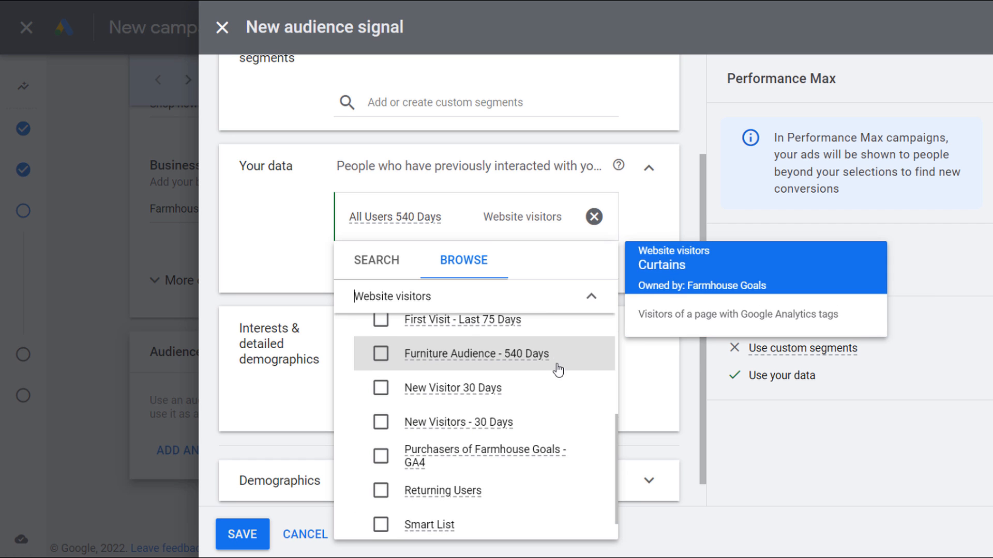
{"action": "scroll", "coordinate": [573, 376], "scroll_direction": "up", "scroll_amount": 3}
{"action": "scroll", "coordinate": [572, 377], "scroll_direction": "up", "scroll_amount": 2}
{"action": "scroll", "coordinate": [568, 372], "scroll_direction": "down", "scroll_amount": 4}
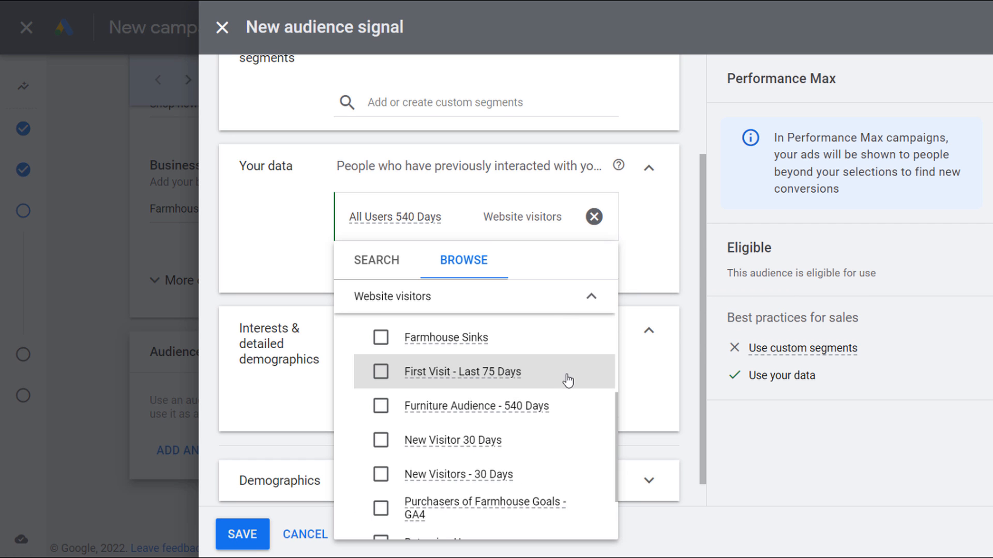
{"action": "left_click", "coordinate": [381, 373]}
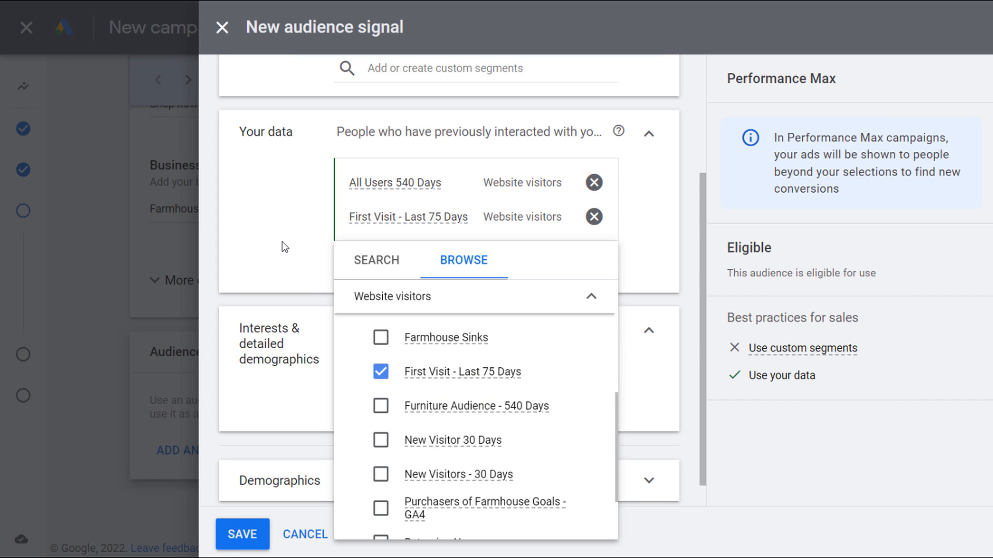
{"action": "left_click", "coordinate": [284, 247]}
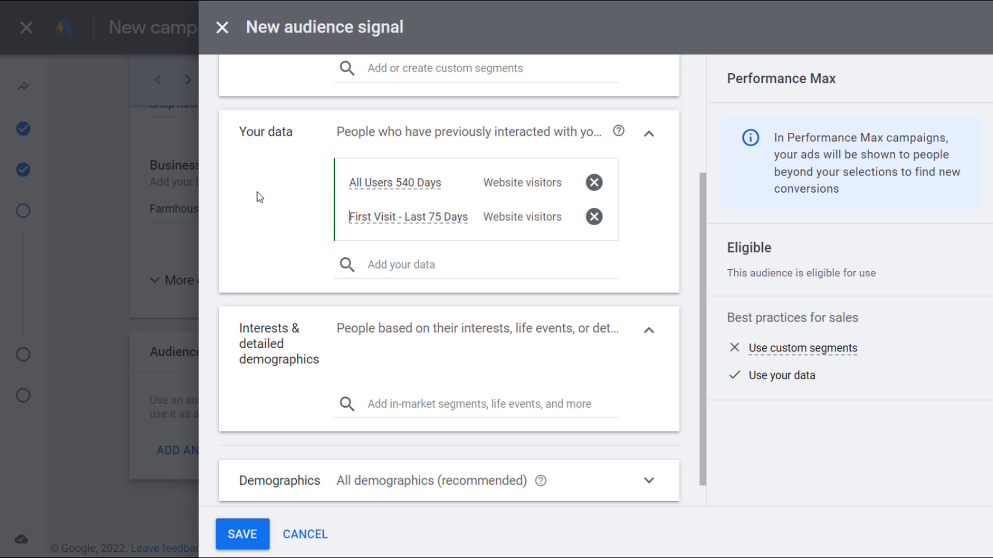
Add Home Decor, Primitive Decor, Home Furnishings and Home & Garden as interests and detailed demographics of the audience signal.
{"action": "scroll", "coordinate": [274, 262], "scroll_direction": "up", "scroll_amount": 2}
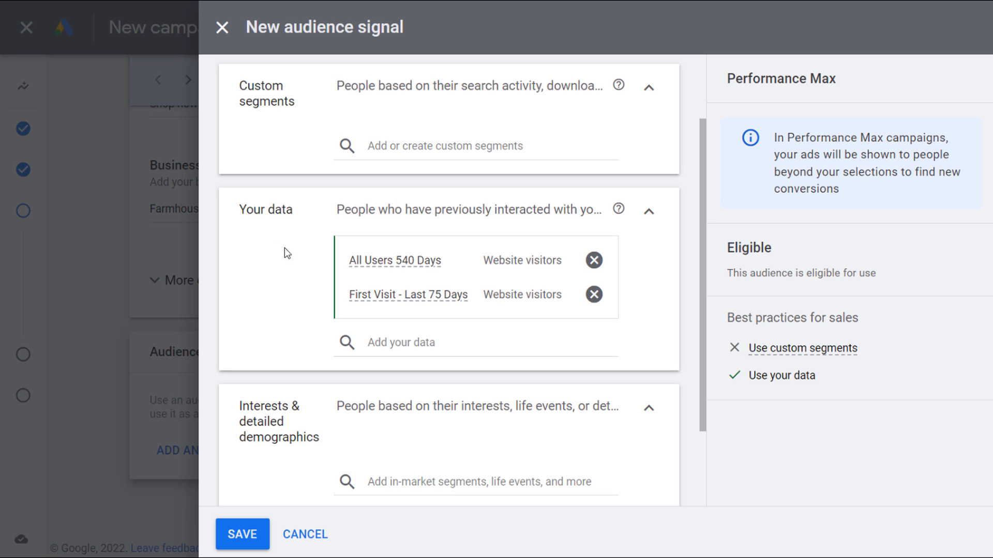
{"action": "scroll", "coordinate": [283, 280], "scroll_direction": "down", "scroll_amount": 2}
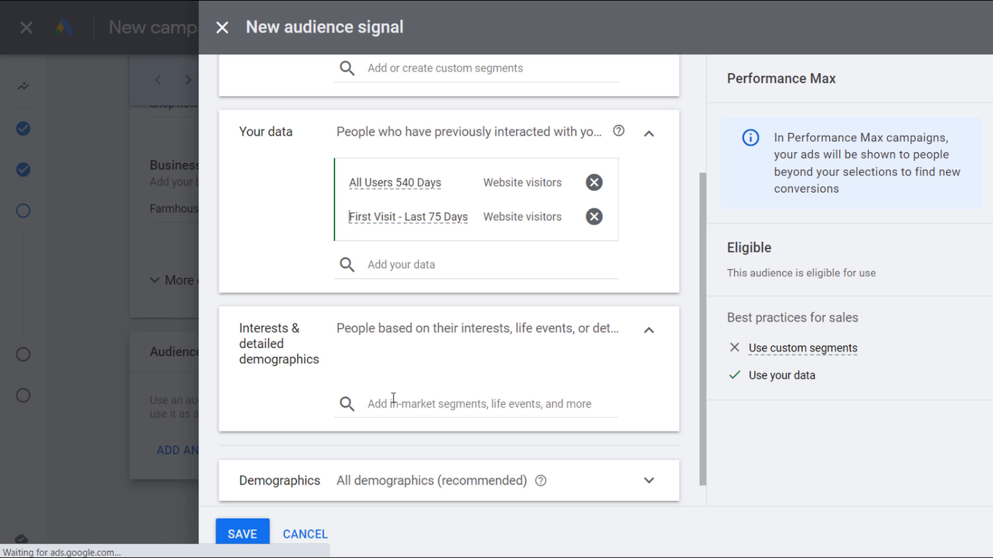
{"action": "left_click", "coordinate": [408, 400]}
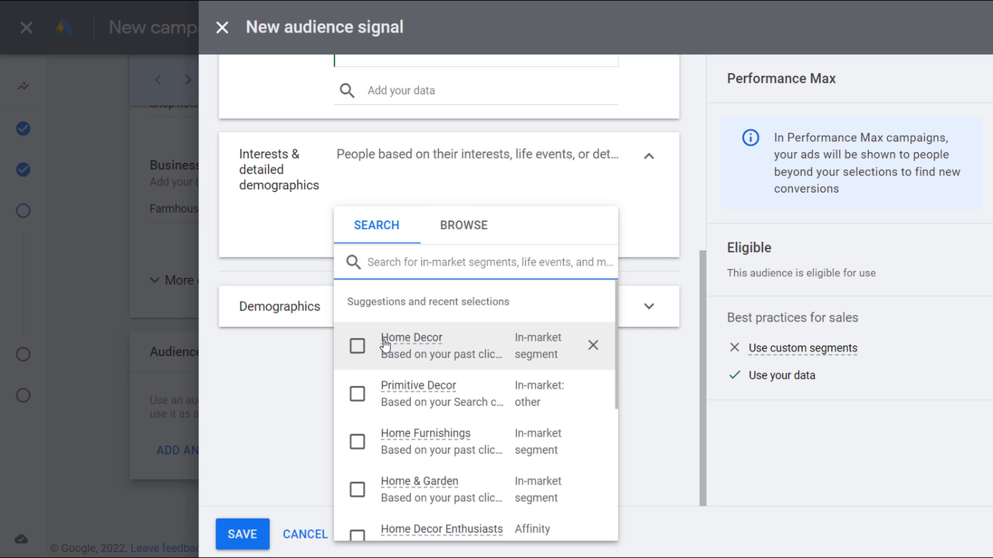
{"action": "left_click", "coordinate": [455, 226]}
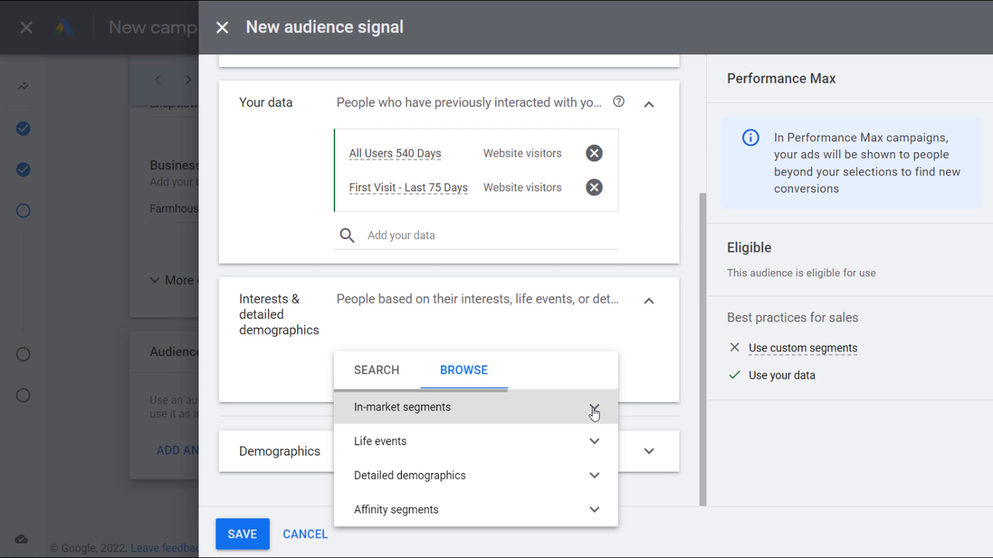
{"action": "left_click", "coordinate": [373, 379]}
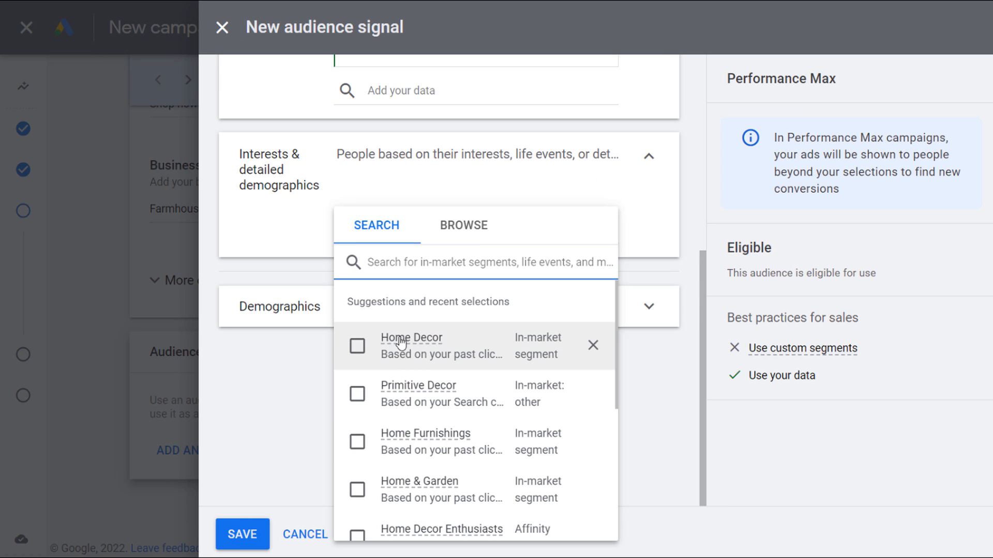
{"action": "mouse_move", "coordinate": [495, 353]}
{"action": "left_click", "coordinate": [357, 346]}
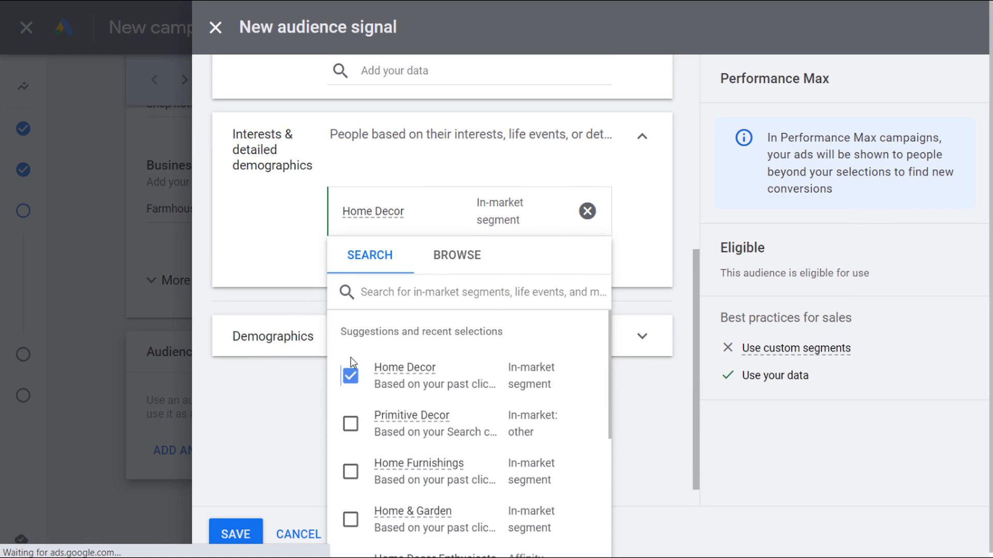
{"action": "left_click", "coordinate": [357, 394]}
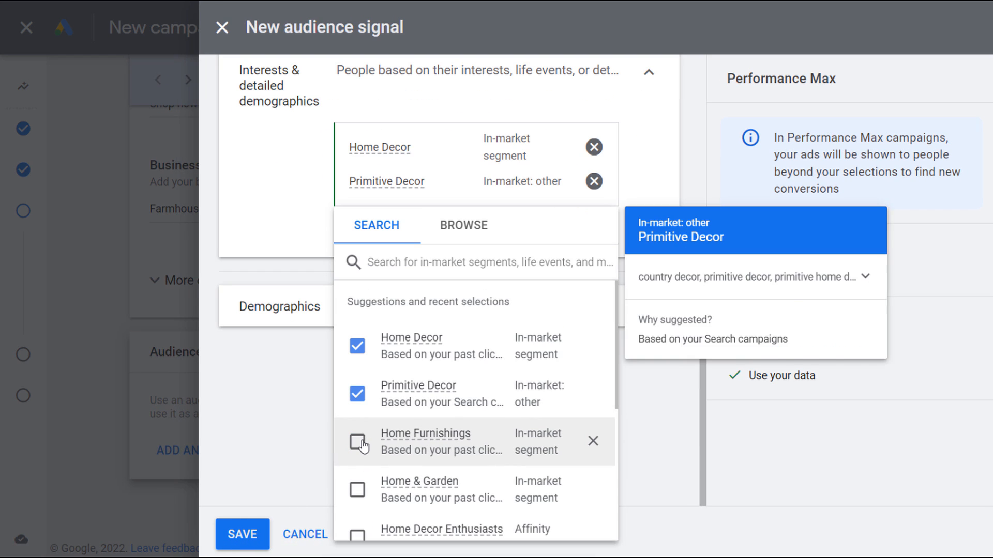
{"action": "left_click", "coordinate": [357, 443]}
{"action": "left_click", "coordinate": [350, 489]}
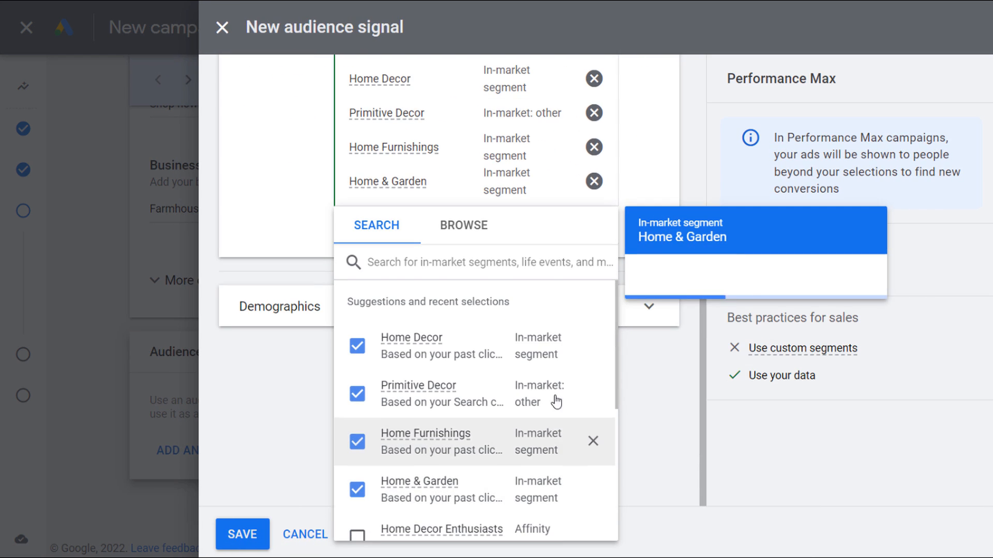
{"action": "left_click", "coordinate": [294, 389]}
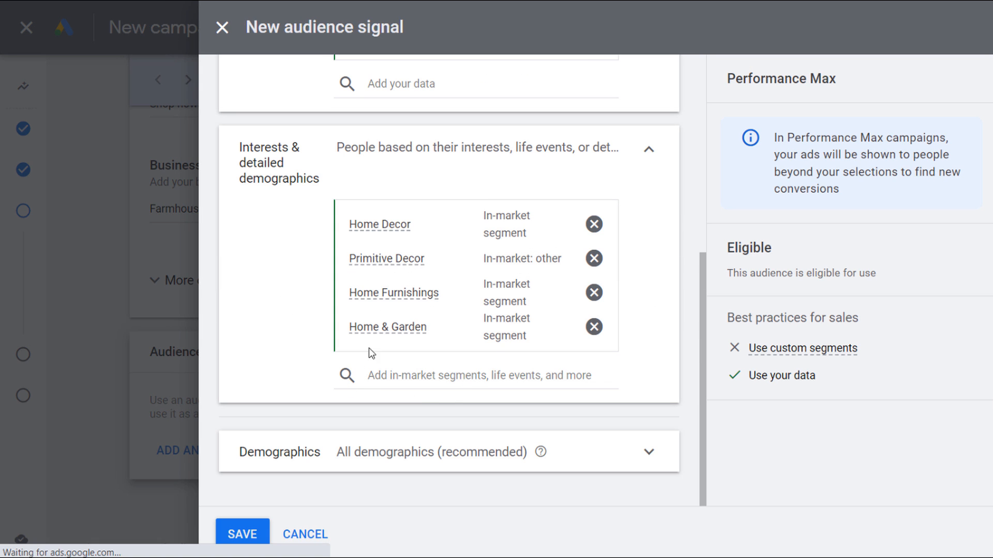
Review the keywords of the custom segment 1 Custom Intent Audience Sample Narrow and add it to the audience signal.
{"action": "scroll", "coordinate": [281, 272], "scroll_direction": "up", "scroll_amount": 6}
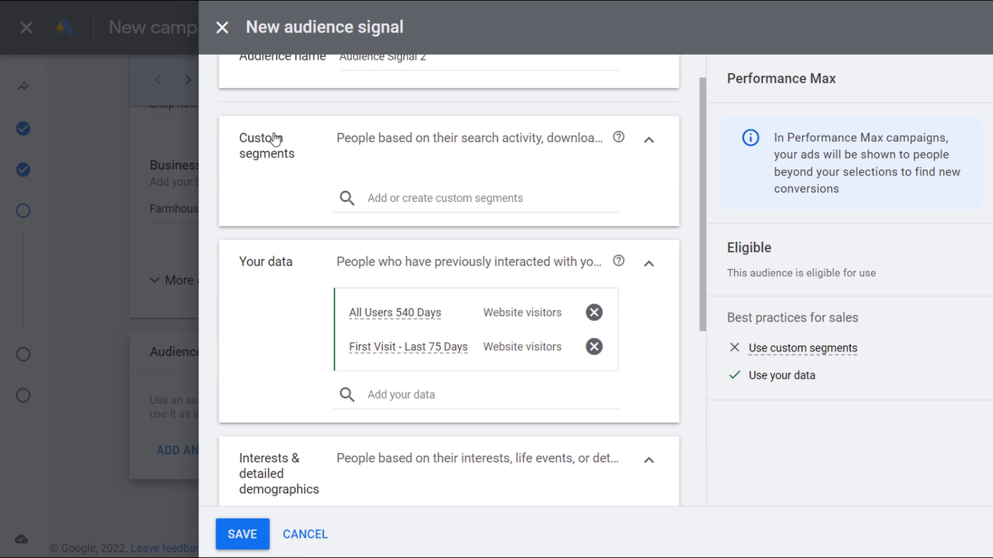
{"action": "left_click", "coordinate": [430, 198]}
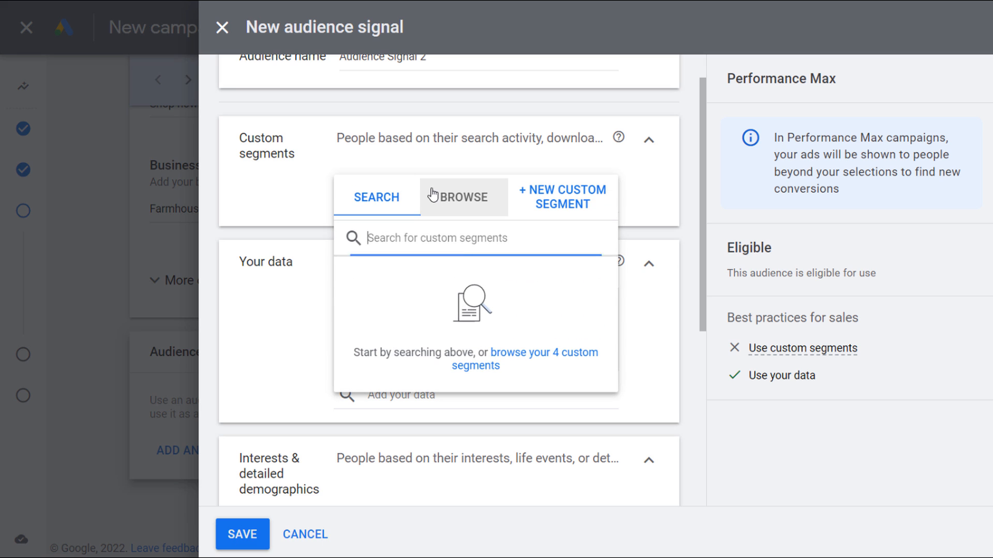
{"action": "left_click", "coordinate": [460, 196]}
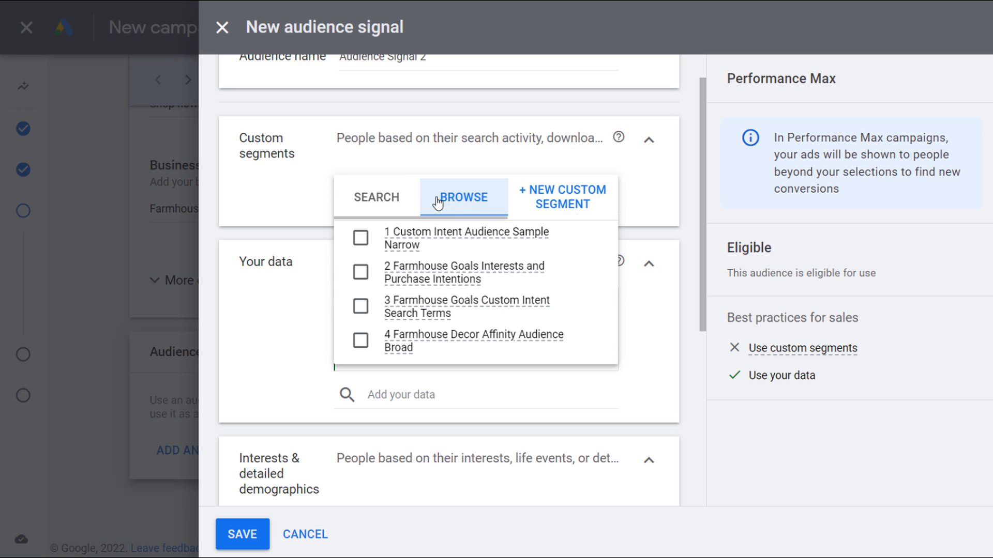
{"action": "mouse_move", "coordinate": [414, 239]}
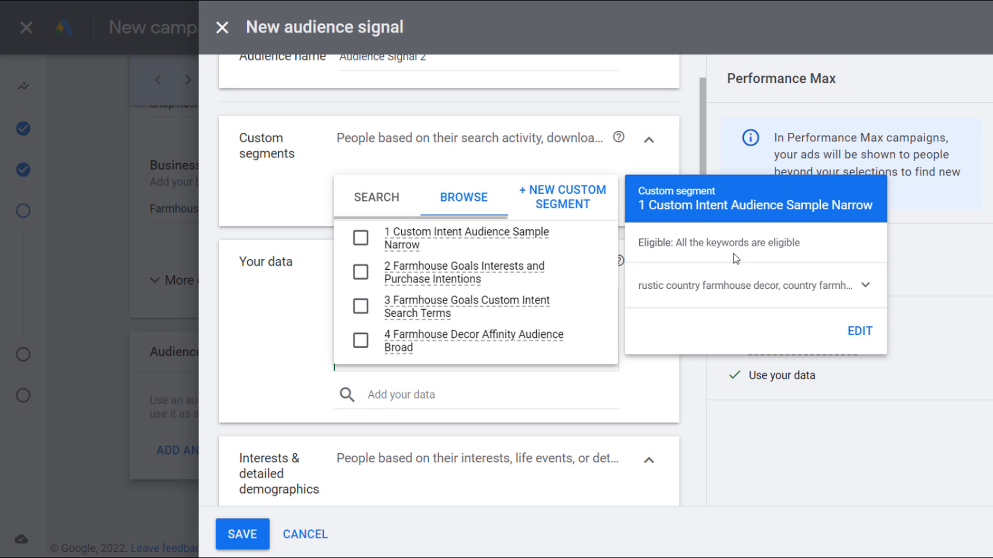
{"action": "left_click", "coordinate": [866, 286]}
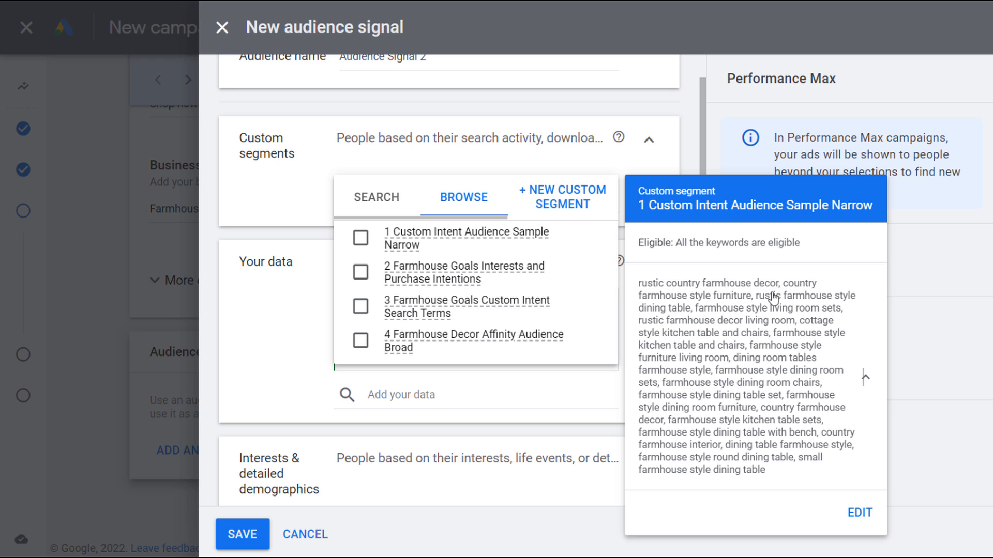
{"action": "left_click", "coordinate": [361, 240]}
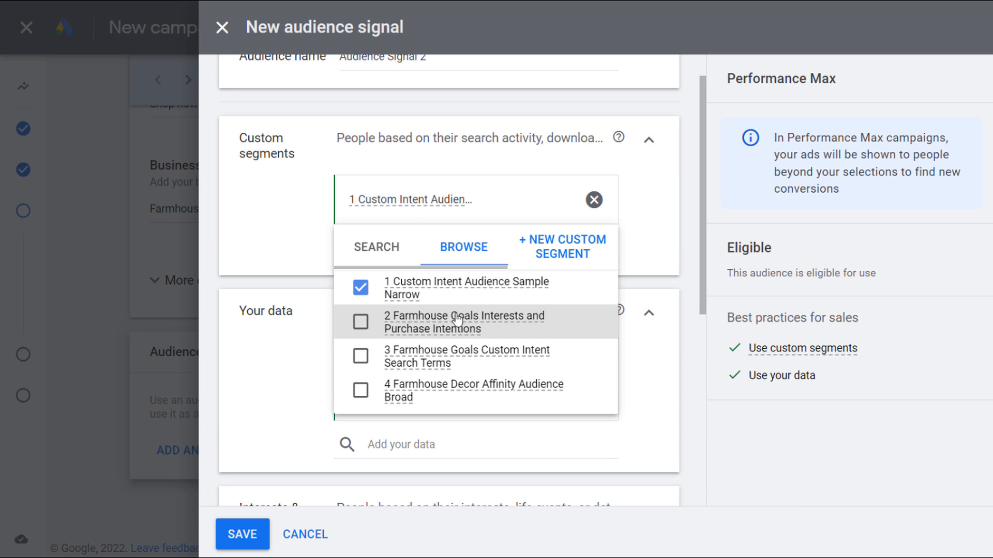
Review the keywords of the custom segment 2 Farmhouse Goals Interests and Purchase Intentions and add it to the audience signal.
{"action": "mouse_move", "coordinate": [458, 323]}
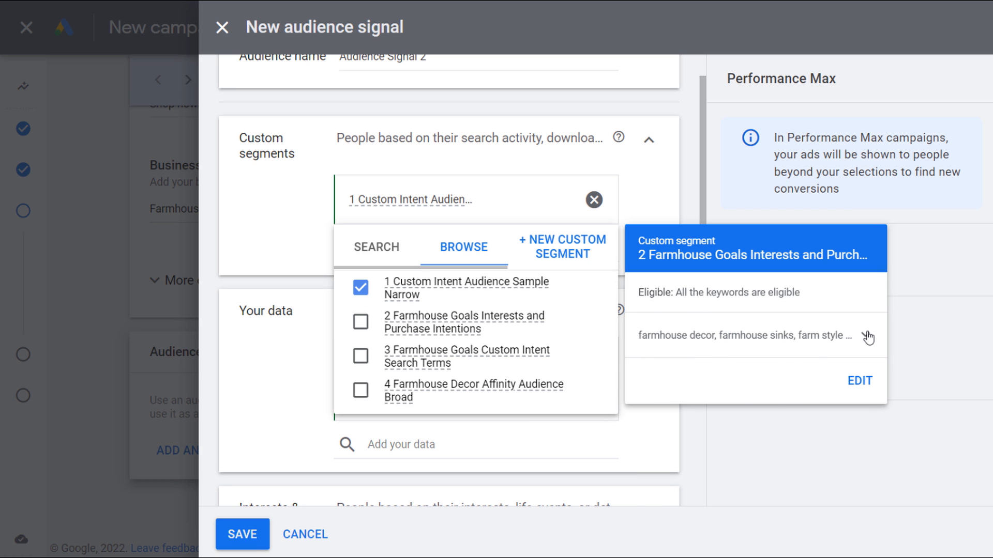
{"action": "left_click", "coordinate": [800, 336]}
{"action": "scroll", "coordinate": [743, 409], "scroll_direction": "down", "scroll_amount": 3}
{"action": "scroll", "coordinate": [743, 408], "scroll_direction": "down", "scroll_amount": 3}
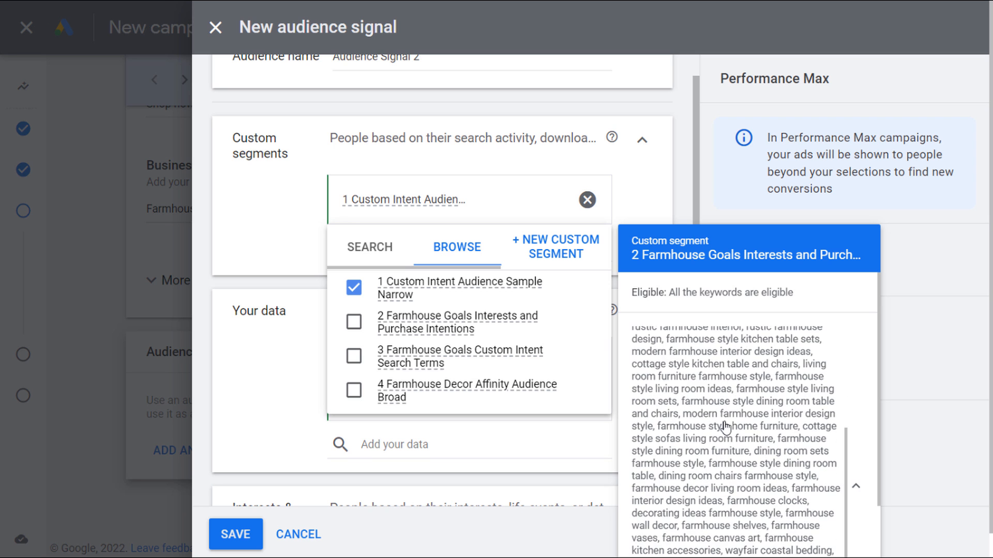
{"action": "left_click", "coordinate": [360, 322]}
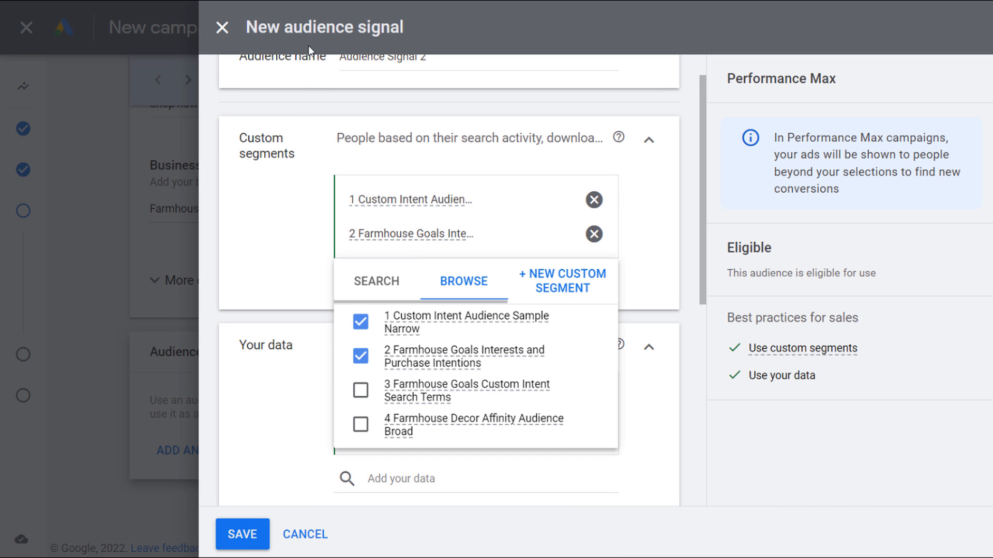
{"action": "left_click", "coordinate": [298, 214]}
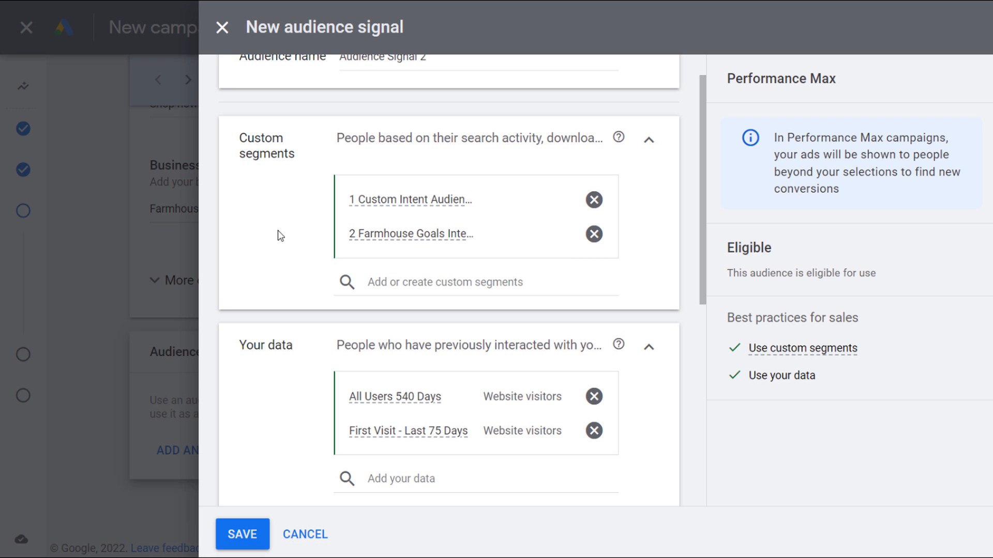
Check the selected segments, save the new audience signal and continue to the campaign's extensions.
{"action": "scroll", "coordinate": [274, 280], "scroll_direction": "down", "scroll_amount": 2}
{"action": "scroll", "coordinate": [295, 347], "scroll_direction": "down", "scroll_amount": 8}
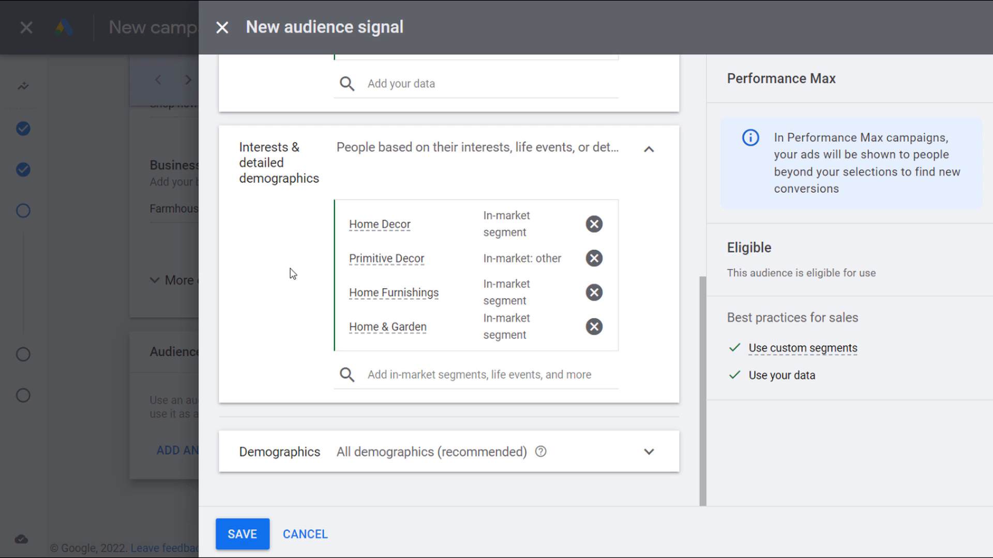
{"action": "left_click", "coordinate": [251, 535]}
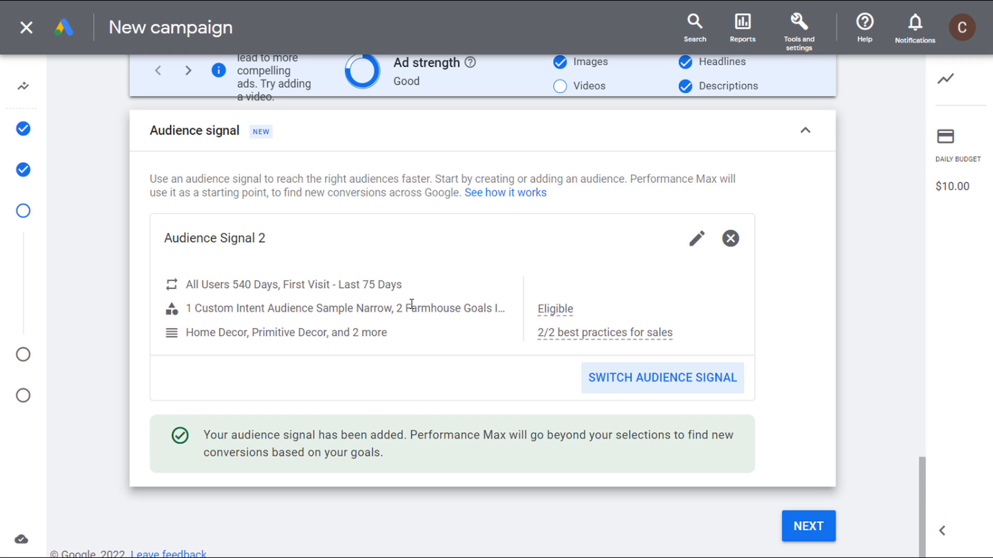
{"action": "left_click", "coordinate": [810, 526]}
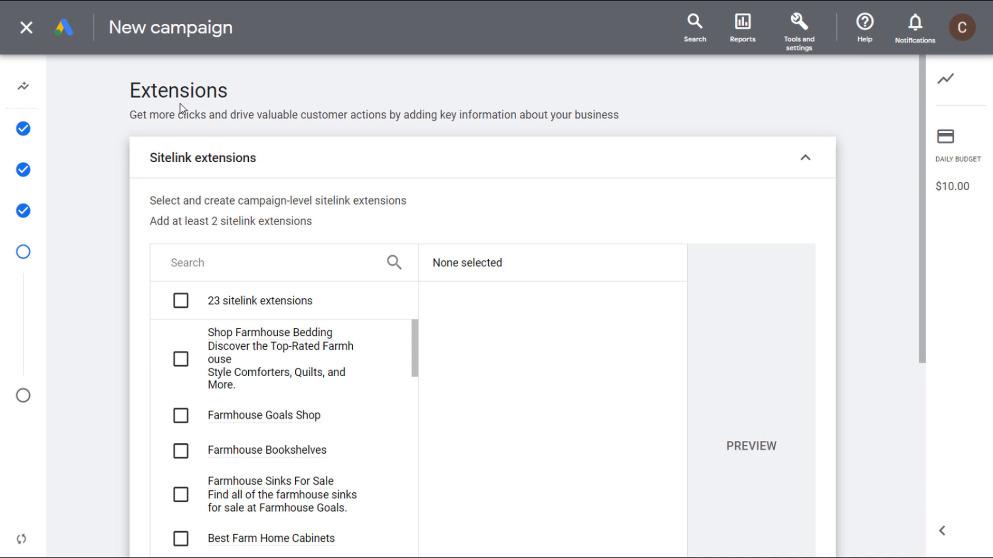
Expand the additional extension types and add the sitelinks 52 Farmhouse Decorations and Shop Farmhouse Decor to the campaign.
{"action": "left_click", "coordinate": [805, 159]}
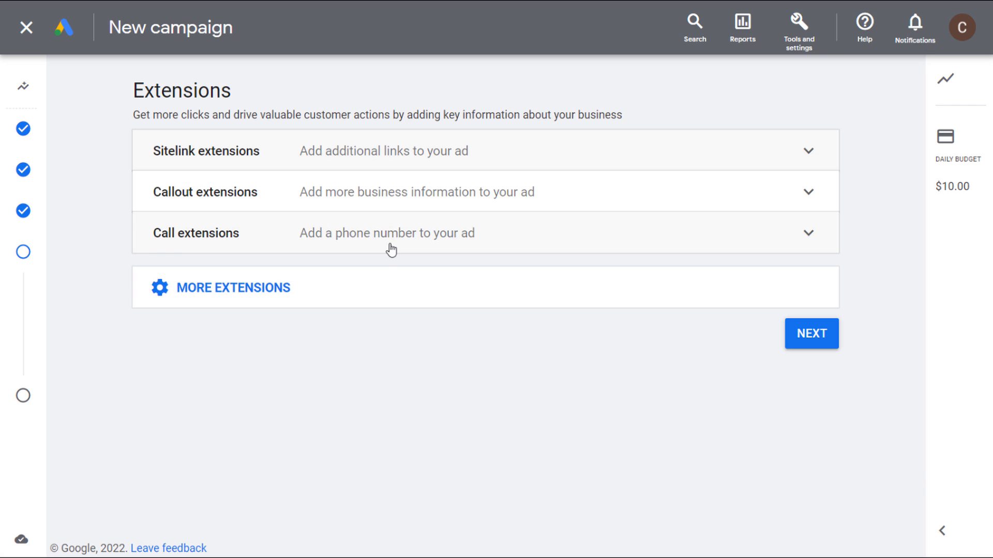
{"action": "left_click", "coordinate": [376, 288]}
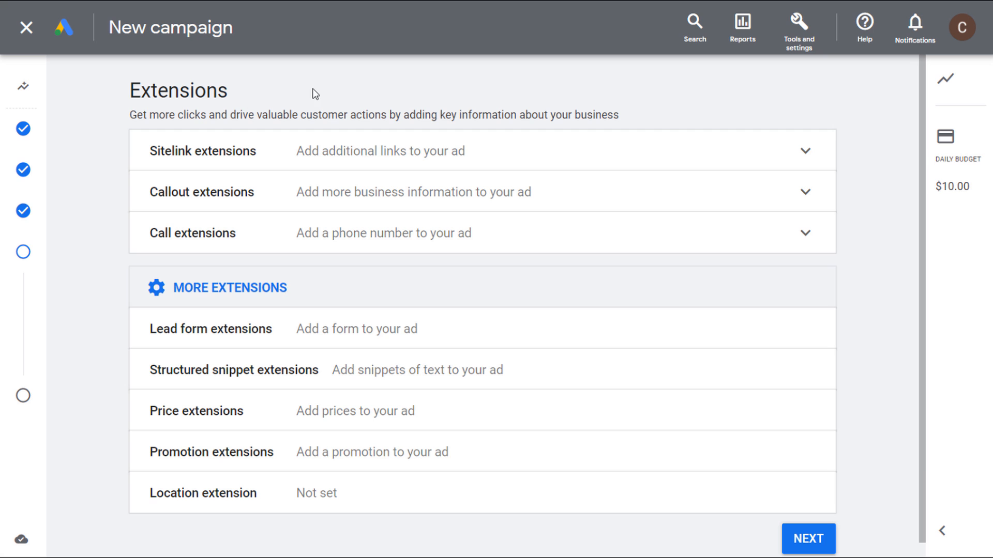
{"action": "left_click", "coordinate": [534, 150]}
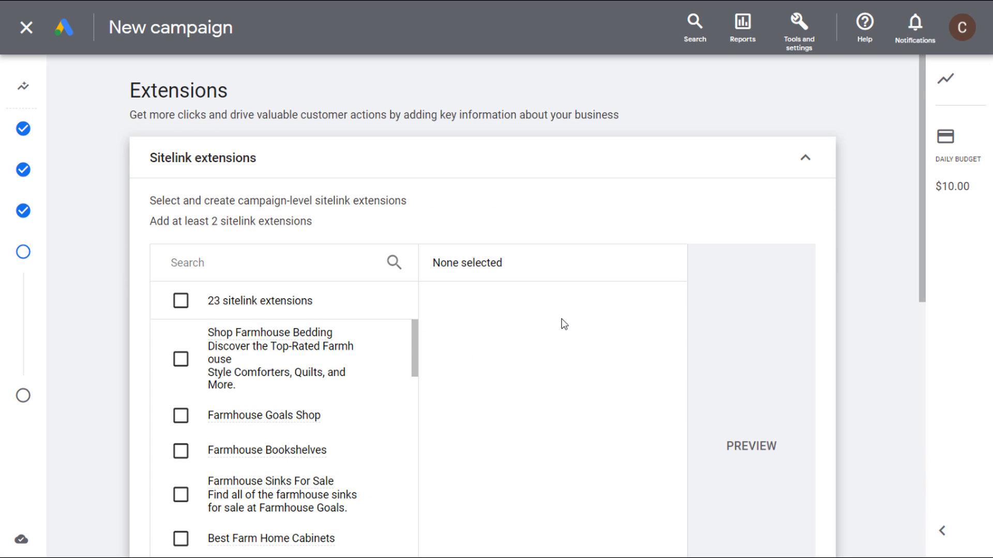
{"action": "scroll", "coordinate": [564, 328], "scroll_direction": "down", "scroll_amount": 2}
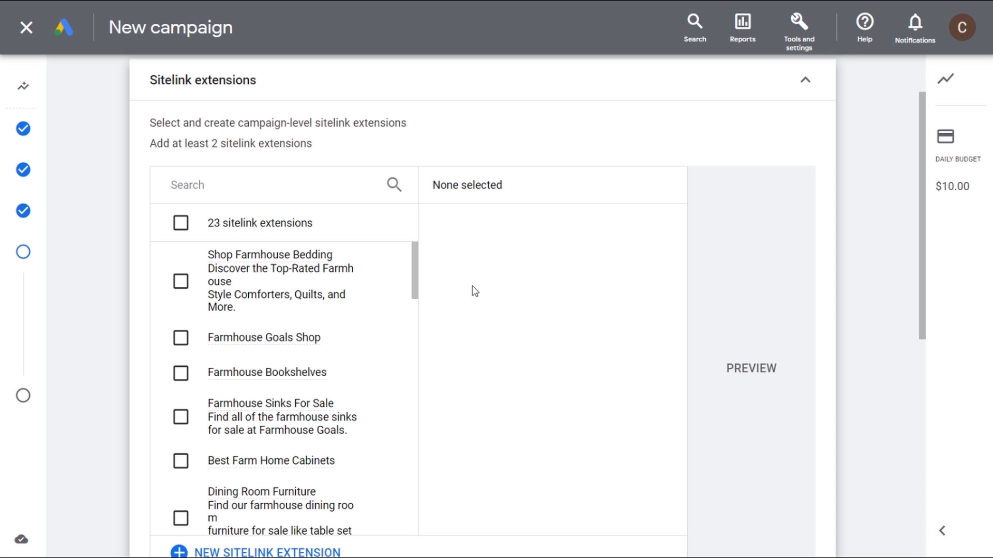
{"action": "left_click_drag", "start_coordinate": [414, 268], "coordinate": [414, 510]}
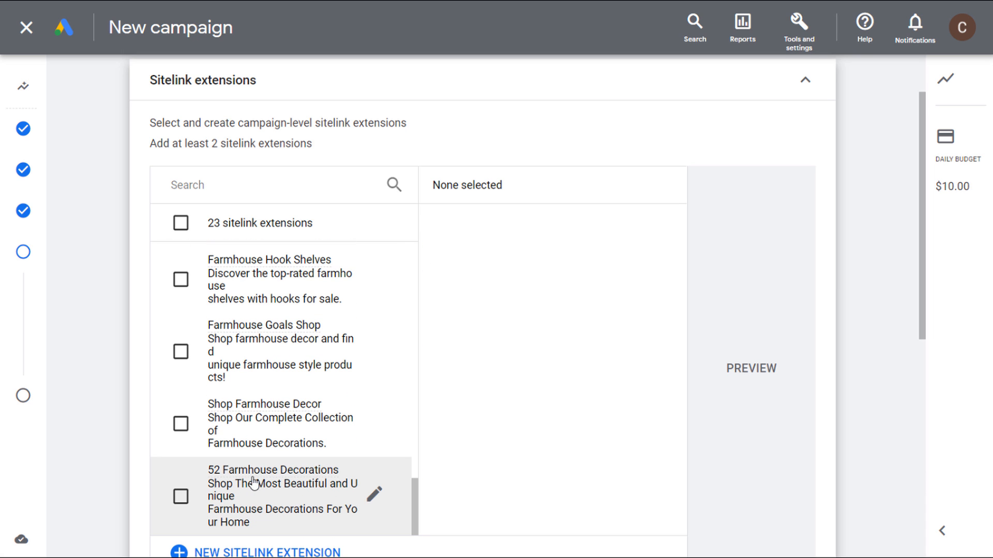
{"action": "left_click", "coordinate": [181, 497]}
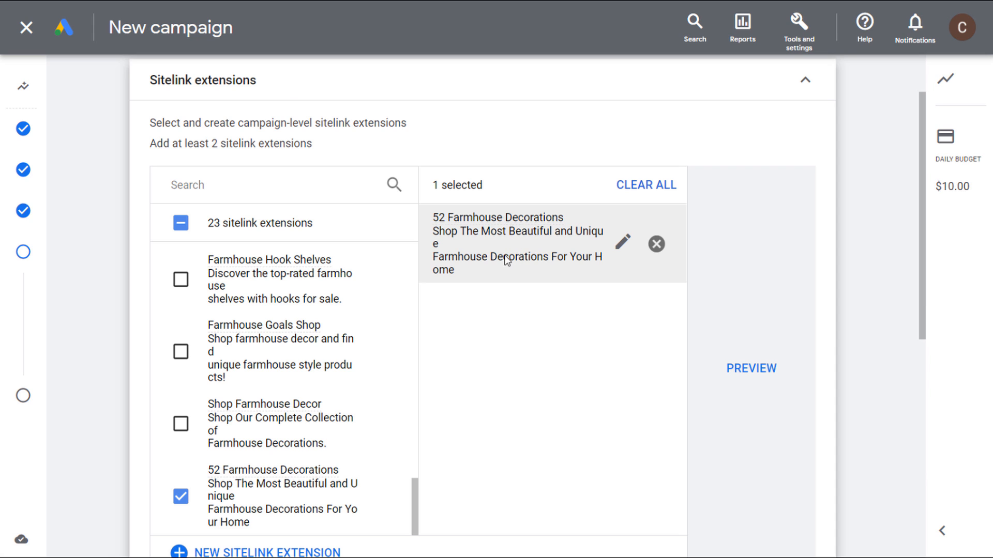
{"action": "left_click", "coordinate": [181, 424]}
Add the sitelinks Farmhouse Furniture and Home to the campaign and close the sitelink extensions.
{"action": "scroll", "coordinate": [258, 373], "scroll_direction": "up", "scroll_amount": 4}
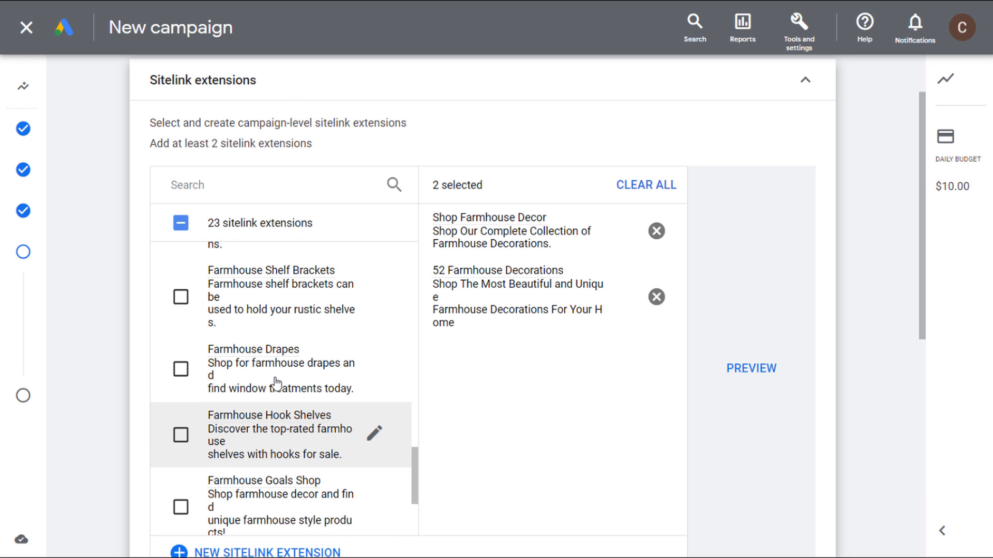
{"action": "scroll", "coordinate": [316, 385], "scroll_direction": "up", "scroll_amount": 1}
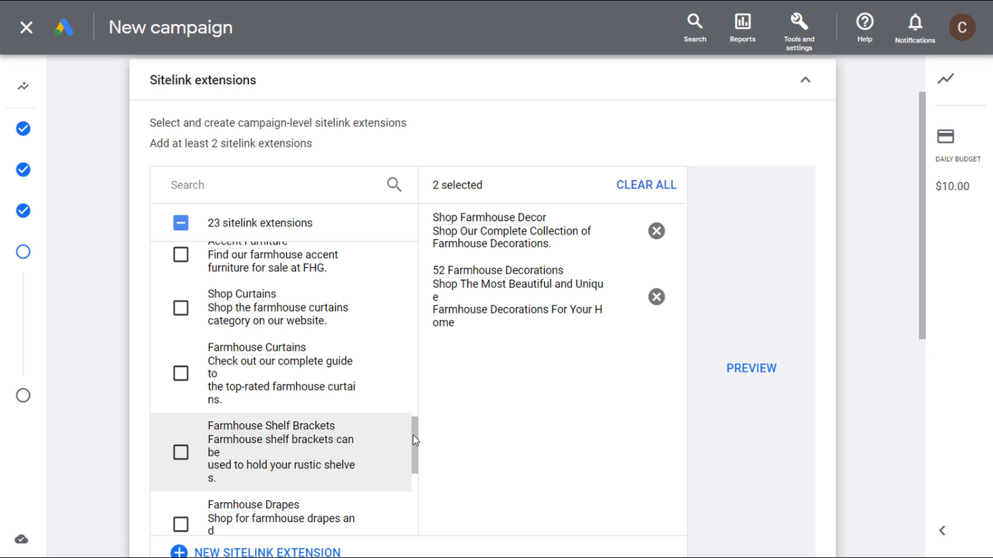
{"action": "scroll", "coordinate": [417, 430], "scroll_direction": "up", "scroll_amount": 1}
{"action": "left_click_drag", "start_coordinate": [419, 426], "coordinate": [419, 412]}
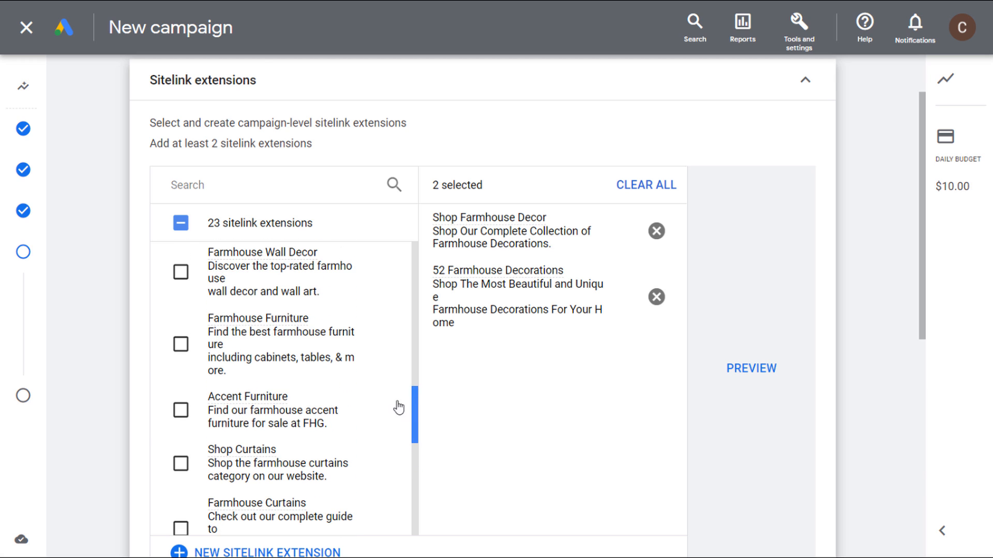
{"action": "left_click", "coordinate": [180, 344]}
{"action": "scroll", "coordinate": [414, 406], "scroll_direction": "up", "scroll_amount": 5}
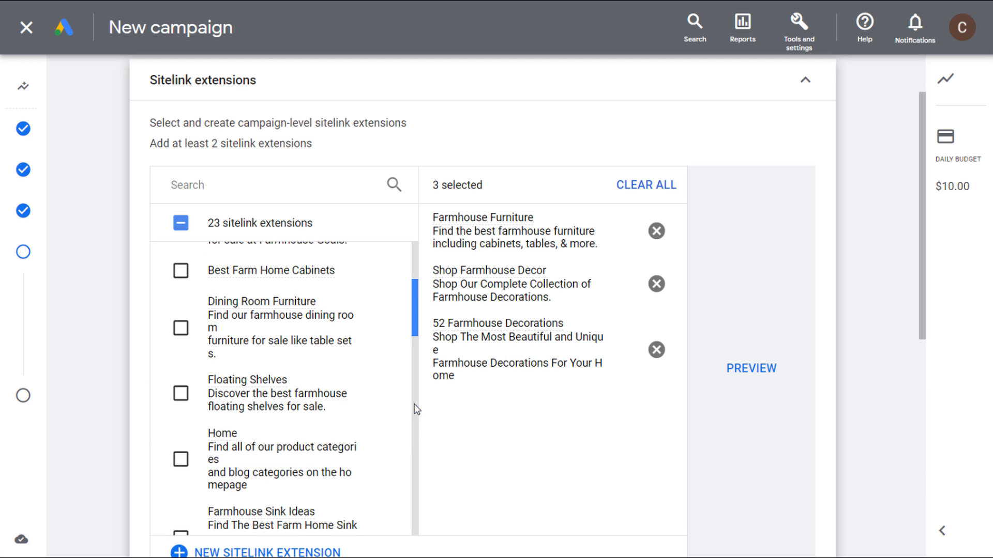
{"action": "scroll", "coordinate": [416, 362], "scroll_direction": "down", "scroll_amount": 3}
{"action": "left_click", "coordinate": [181, 345]}
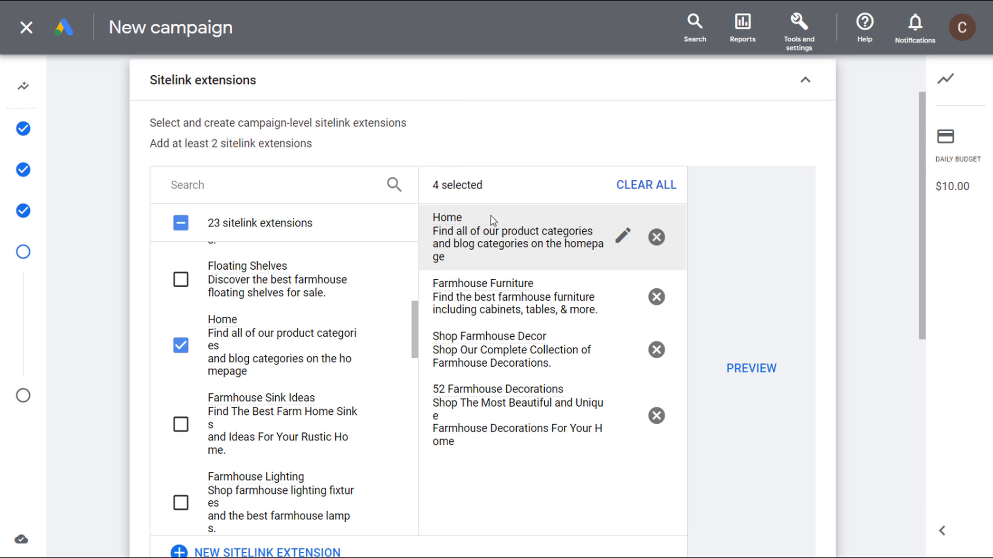
{"action": "scroll", "coordinate": [509, 259], "scroll_direction": "down", "scroll_amount": 3}
{"action": "scroll", "coordinate": [689, 182], "scroll_direction": "up", "scroll_amount": 5}
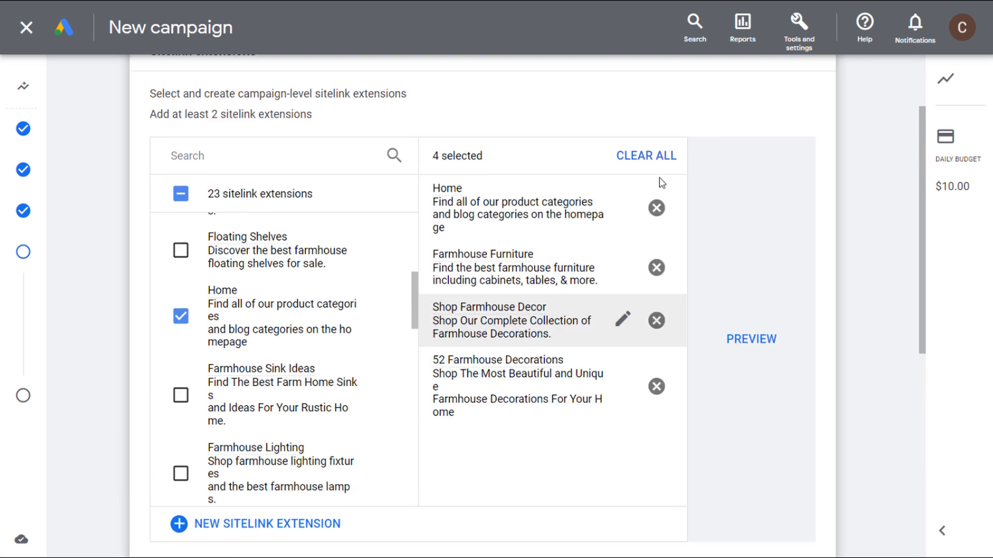
{"action": "left_click", "coordinate": [803, 160]}
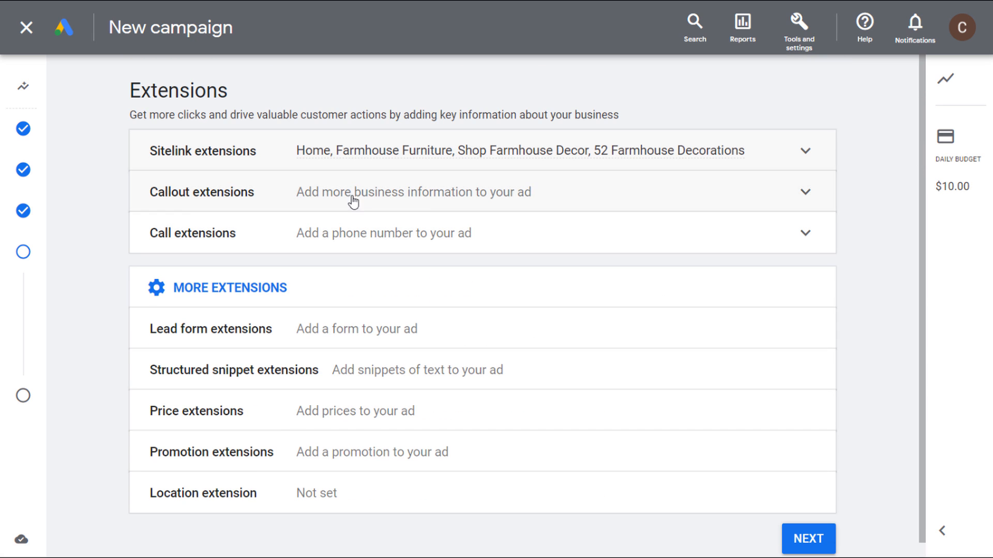
Add the callout extensions Best Farmhouse Furniture, Shop Farmhouse Goals and Shop Farmhouse Decor to the campaign.
{"action": "left_click", "coordinate": [383, 194]}
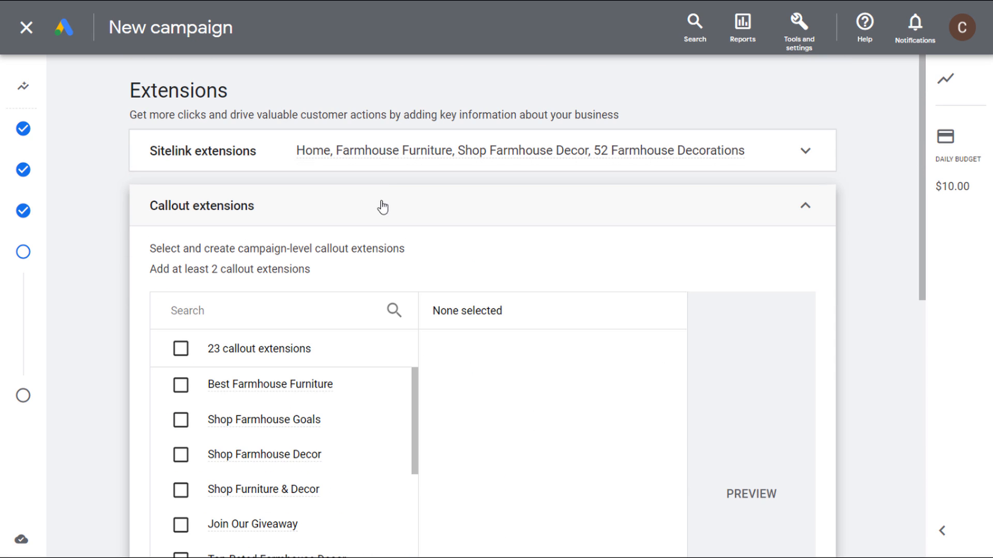
{"action": "scroll", "coordinate": [539, 373], "scroll_direction": "down", "scroll_amount": 3}
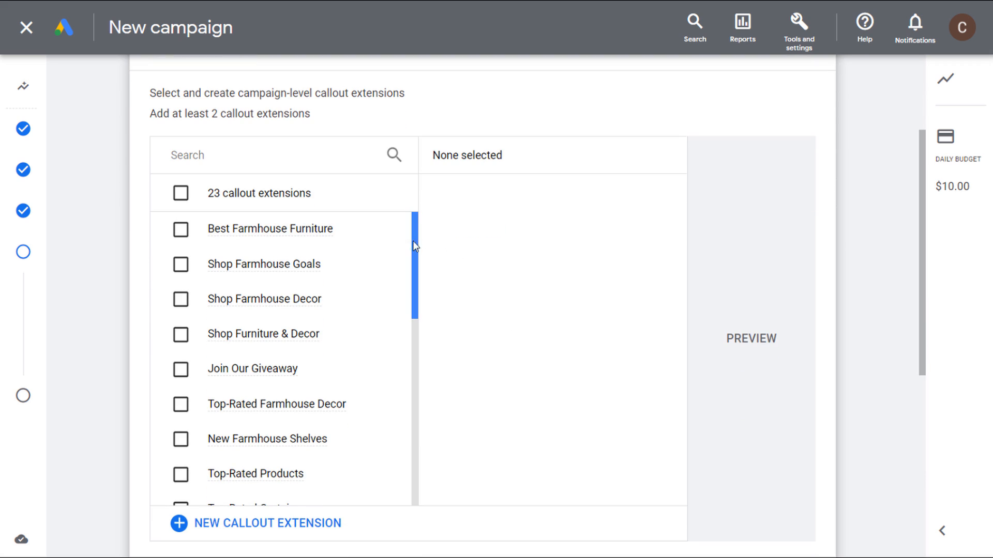
{"action": "left_click", "coordinate": [181, 228]}
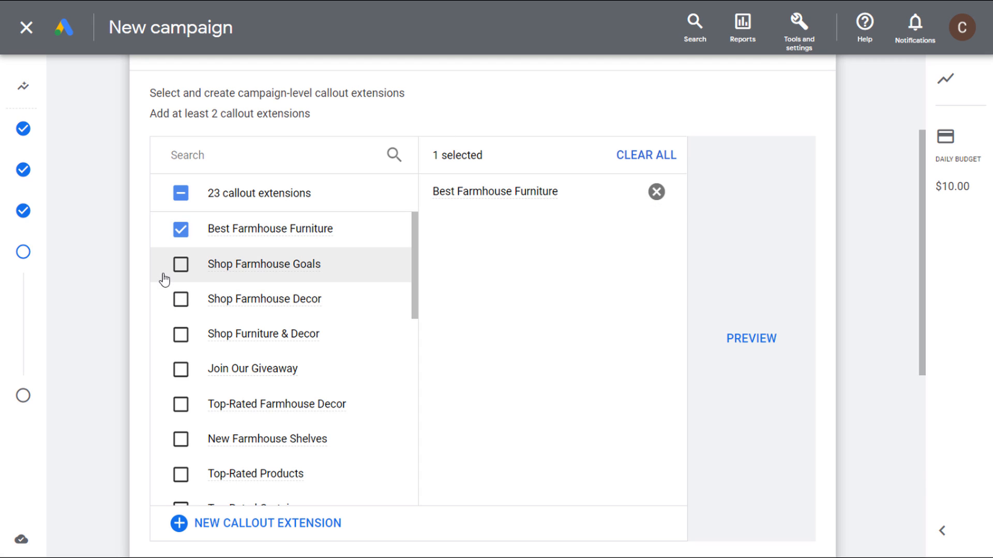
{"action": "left_click", "coordinate": [180, 266]}
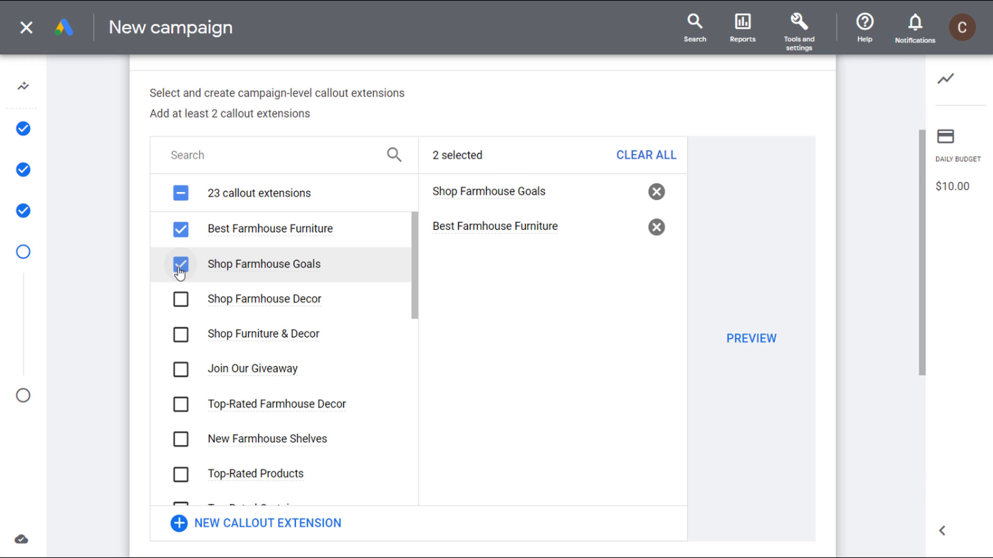
{"action": "left_click", "coordinate": [180, 299]}
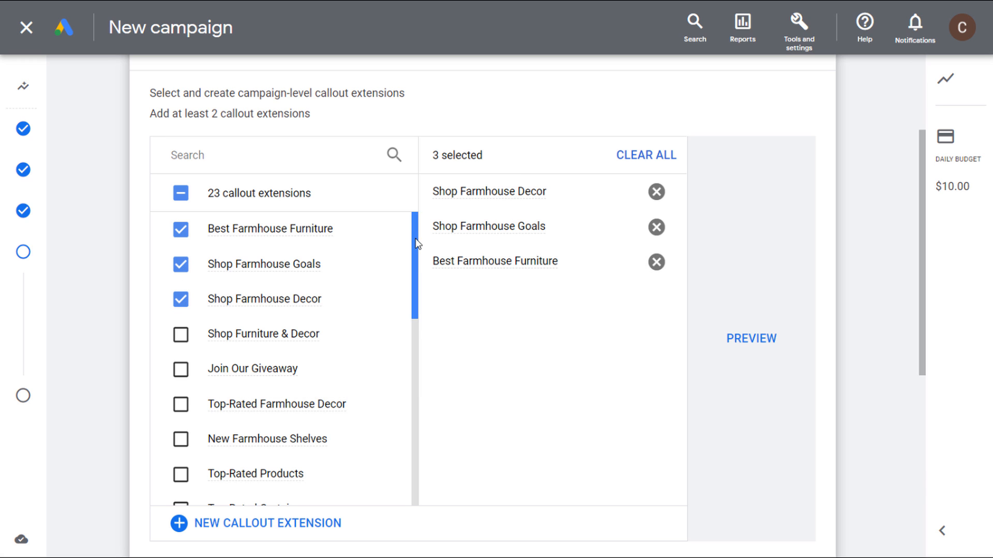
Add the callouts Fast Shipping & Returns, Savings and Deals and Hand-Picked Products, and close the callout extensions.
{"action": "scroll", "coordinate": [191, 397], "scroll_direction": "down", "scroll_amount": 10}
{"action": "left_click", "coordinate": [192, 391]}
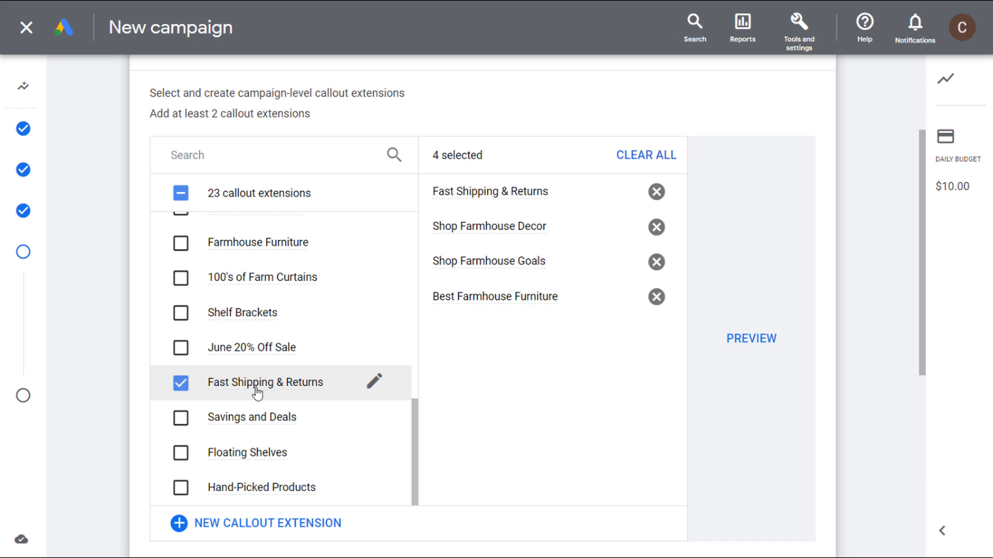
{"action": "left_click", "coordinate": [180, 417]}
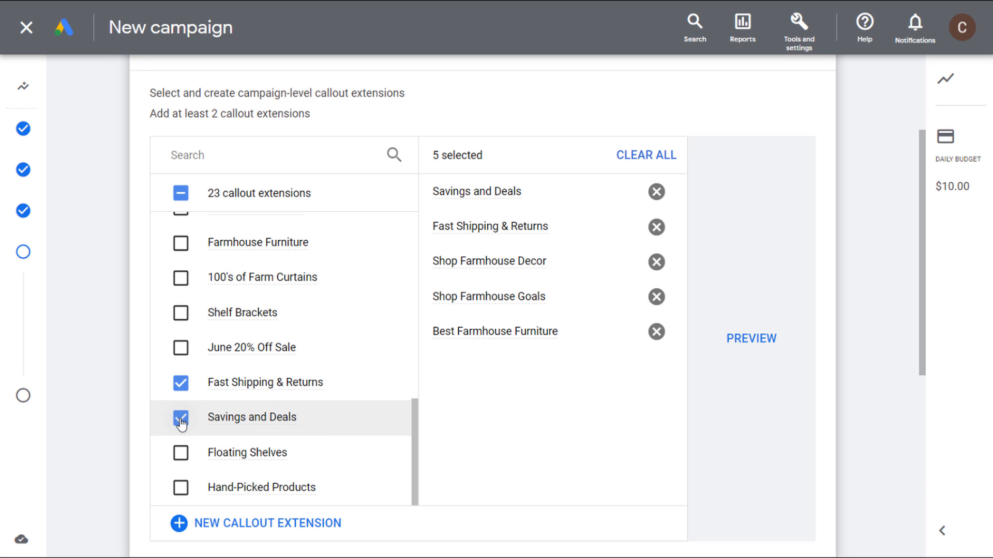
{"action": "left_click", "coordinate": [181, 492]}
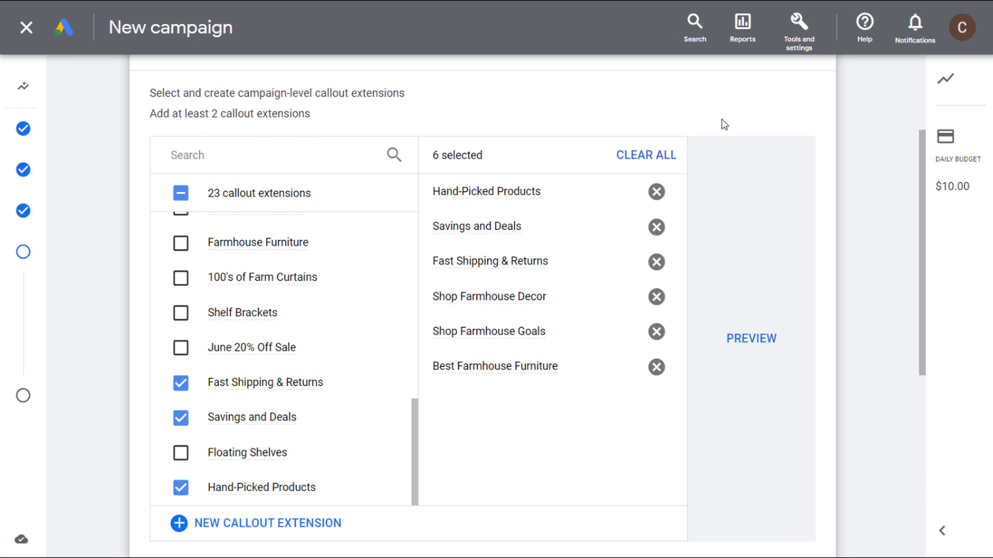
{"action": "scroll", "coordinate": [724, 124], "scroll_direction": "up", "scroll_amount": 2}
{"action": "left_click", "coordinate": [806, 130]}
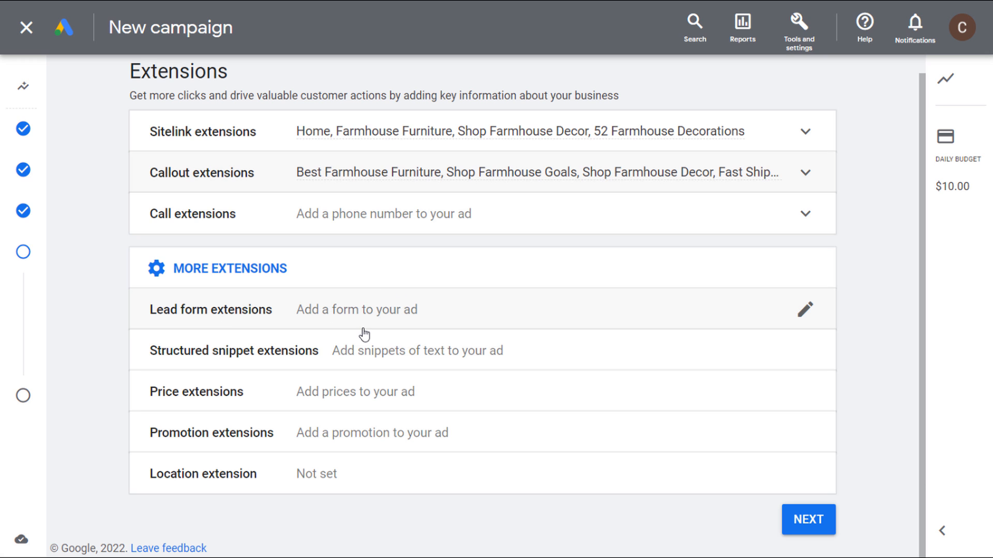
Add the structured snippets Types (Furniture, Decor, Bedding, Sinks, Area Rugs, Lighting) and Styles (Farmhouse, Rustic, Shabby Chic, Country, Vintage); expand the remaining extension types.
{"action": "left_click", "coordinate": [763, 349]}
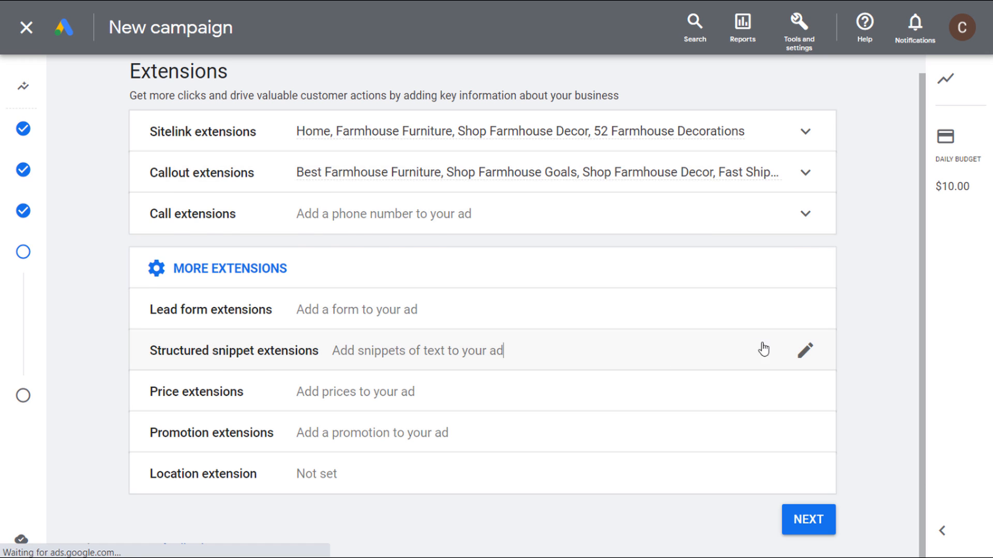
{"action": "scroll", "coordinate": [506, 405], "scroll_direction": "down", "scroll_amount": 3}
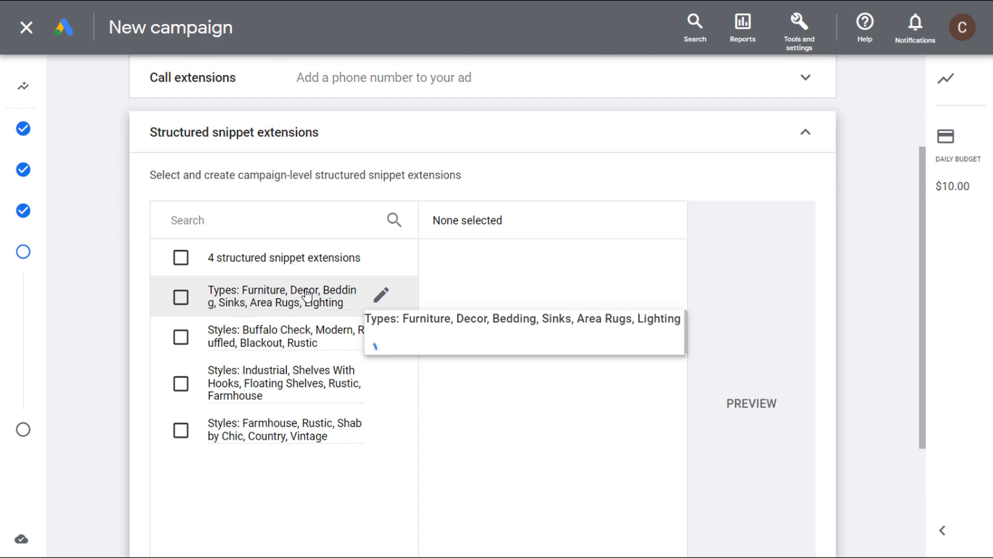
{"action": "left_click", "coordinate": [181, 298]}
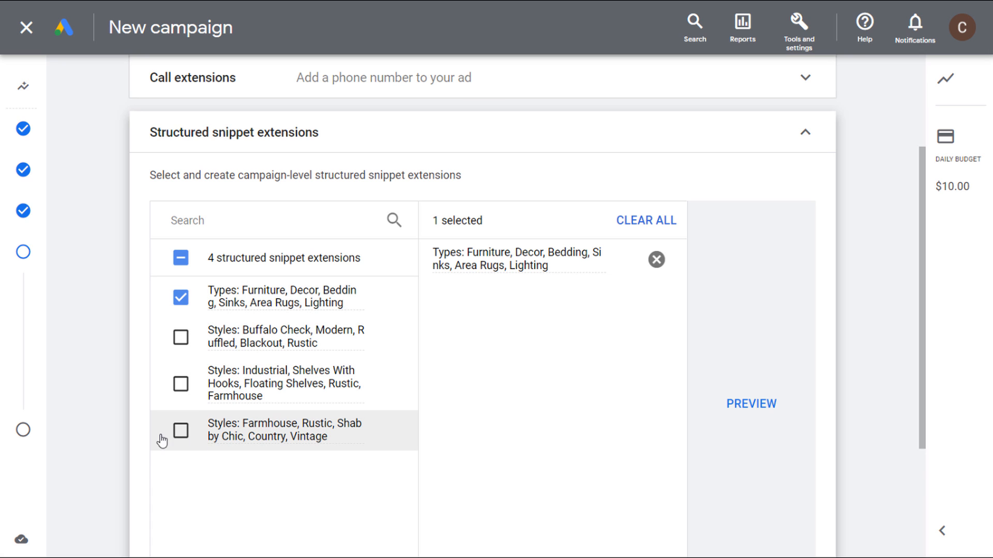
{"action": "left_click", "coordinate": [180, 431]}
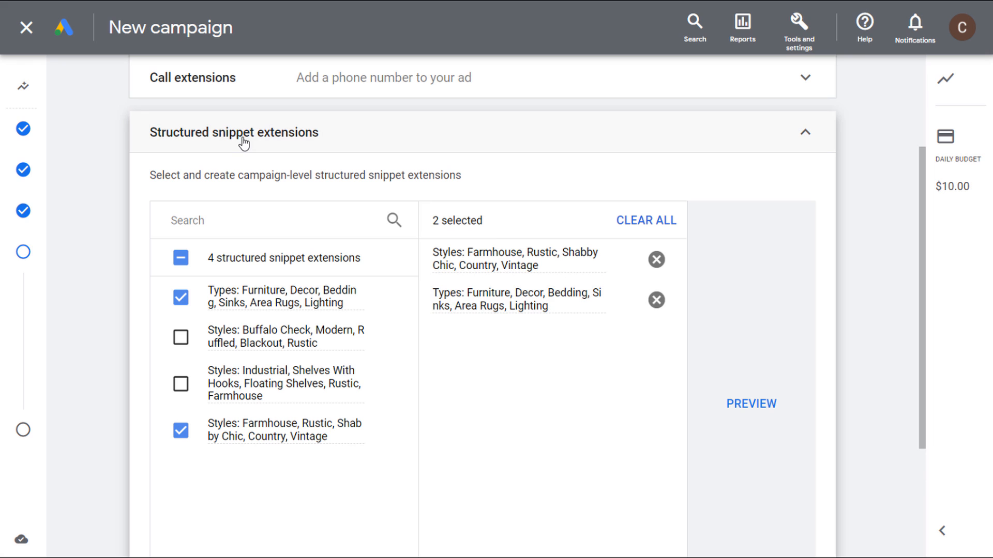
{"action": "left_click", "coordinate": [805, 139]}
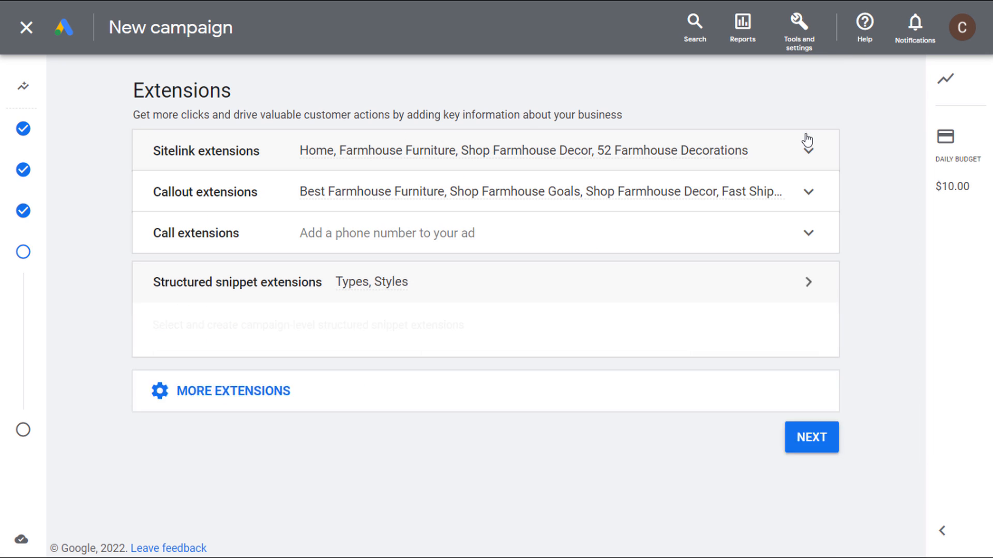
{"action": "left_click", "coordinate": [208, 334]}
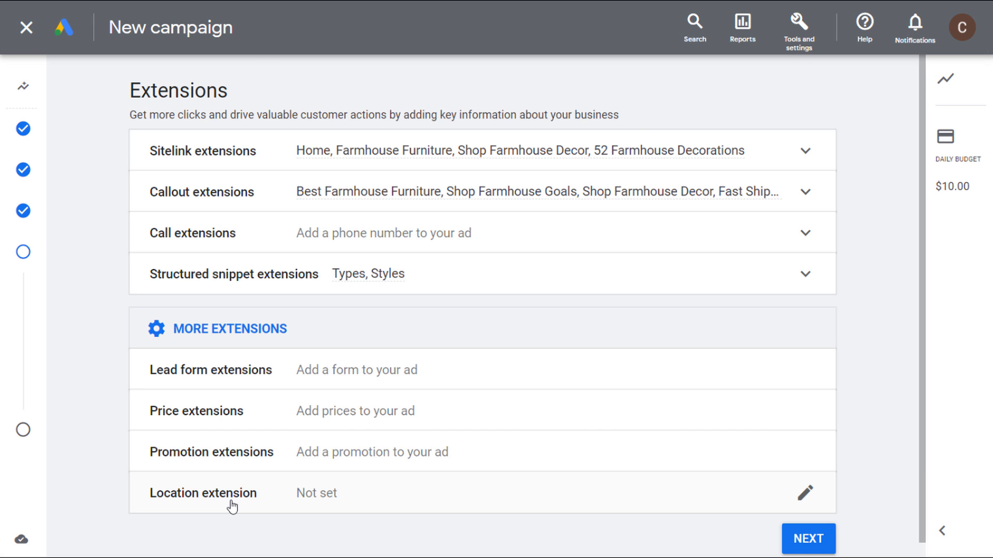
Finish the extensions stage and review the campaign summary, from the campaign name down to the asset group and extensions.
{"action": "left_click", "coordinate": [820, 538]}
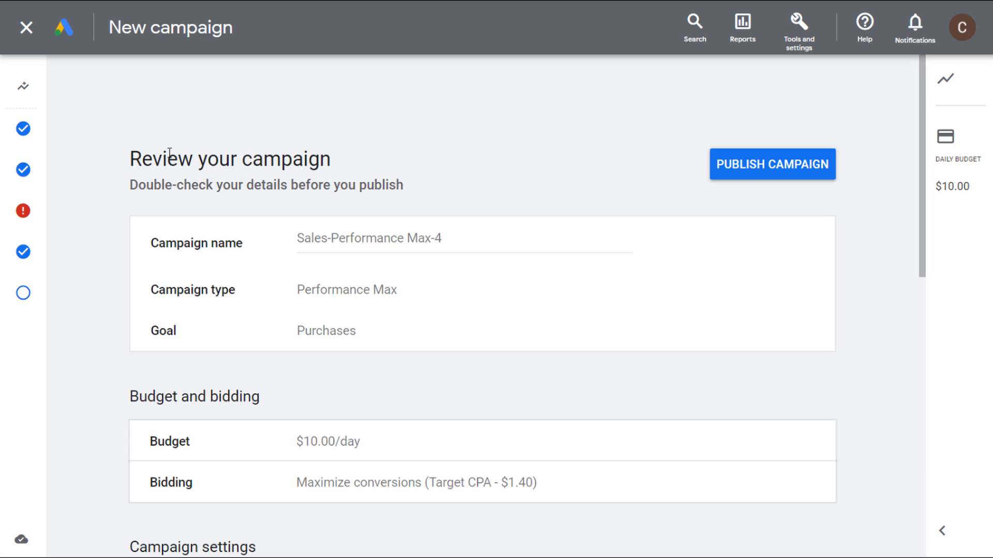
{"action": "left_click_drag", "start_coordinate": [143, 188], "coordinate": [403, 187]}
{"action": "left_click", "coordinate": [407, 186]}
{"action": "scroll", "coordinate": [164, 234], "scroll_direction": "down", "scroll_amount": 4}
{"action": "scroll", "coordinate": [164, 233], "scroll_direction": "down", "scroll_amount": 8}
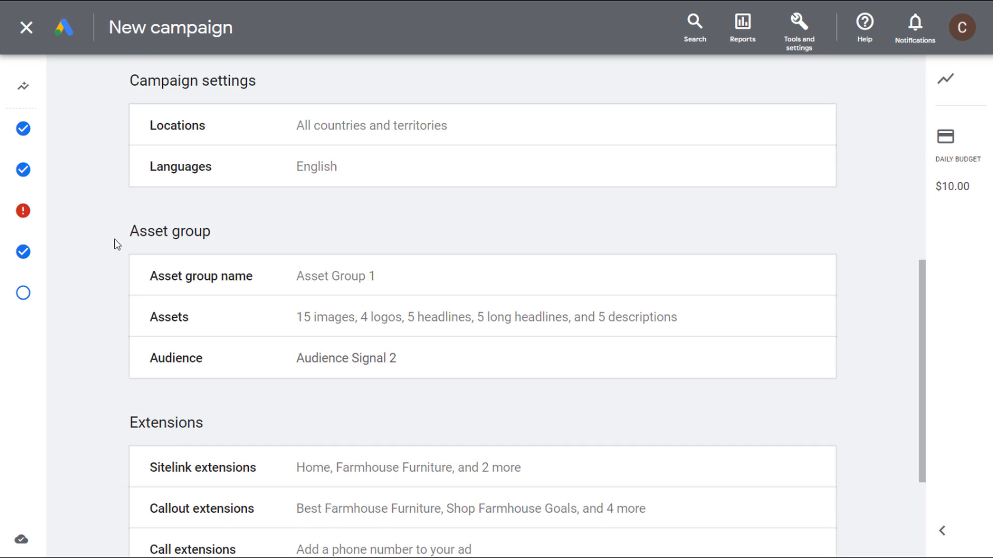
Reopen the flagged asset group stage and check its final URL, images, logos, long headlines and descriptions.
{"action": "mouse_move", "coordinate": [28, 213]}
{"action": "left_click", "coordinate": [59, 216]}
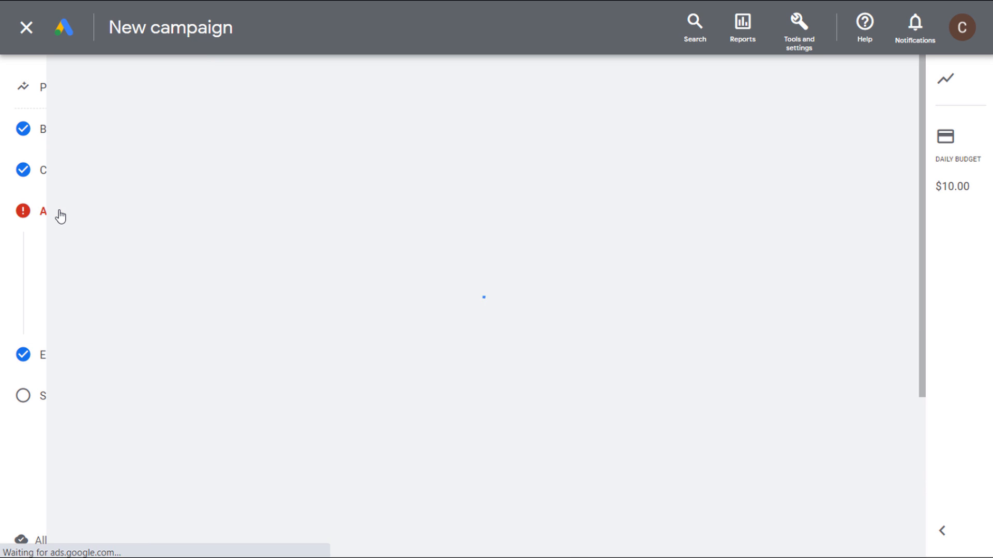
{"action": "scroll", "coordinate": [408, 325], "scroll_direction": "down", "scroll_amount": 15}
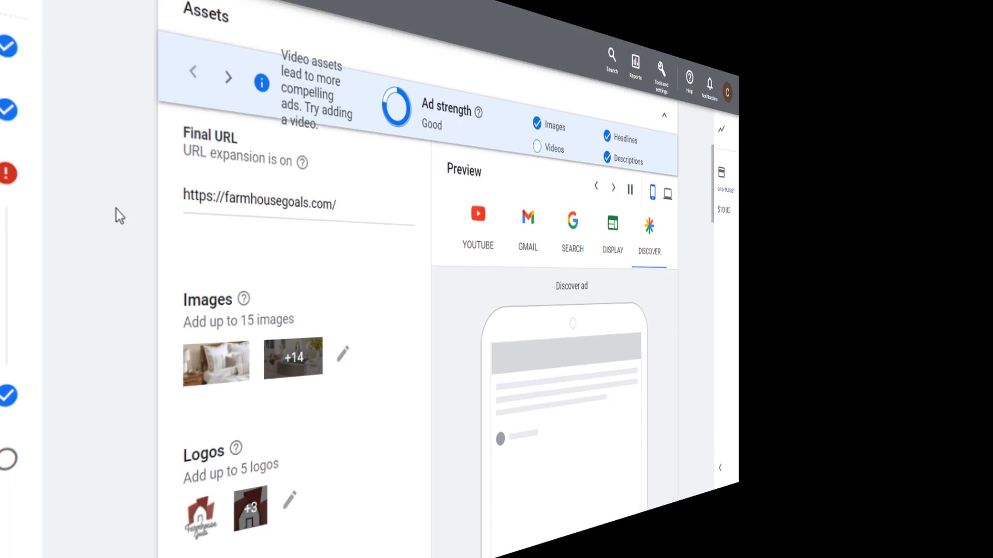
{"action": "scroll", "coordinate": [108, 214], "scroll_direction": "down", "scroll_amount": 4}
{"action": "scroll", "coordinate": [111, 214], "scroll_direction": "down", "scroll_amount": 12}
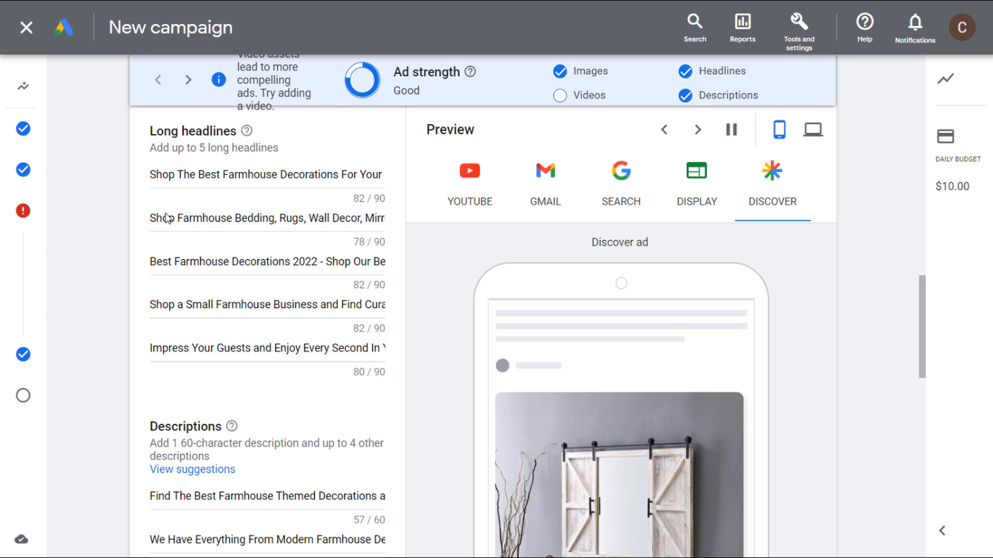
Return to the campaign summary, double-check the budget, bidding, settings, assets and extensions, and publish the campaign.
{"action": "mouse_move", "coordinate": [7, 406]}
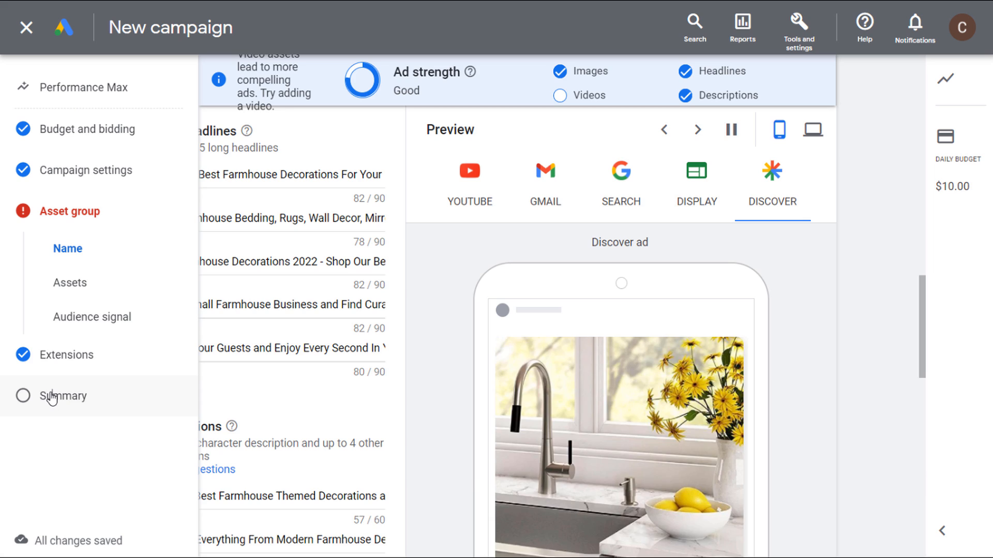
{"action": "left_click", "coordinate": [51, 397]}
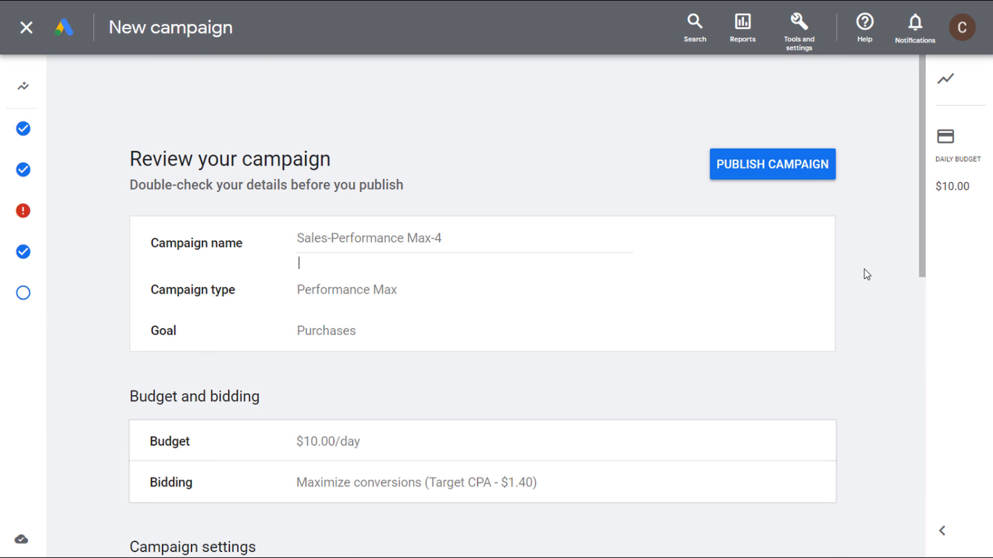
{"action": "scroll", "coordinate": [308, 328], "scroll_direction": "down", "scroll_amount": 4}
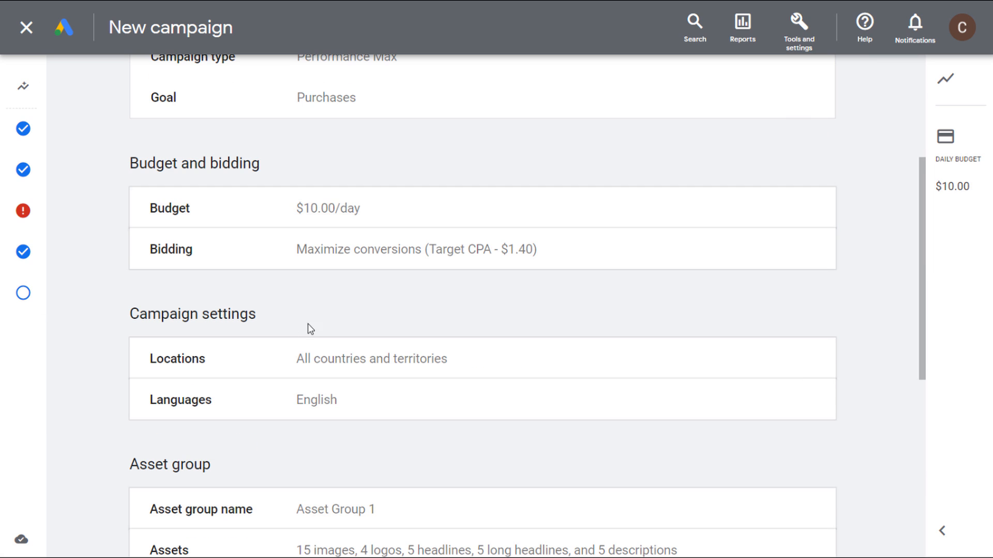
{"action": "scroll", "coordinate": [365, 355], "scroll_direction": "down", "scroll_amount": 4}
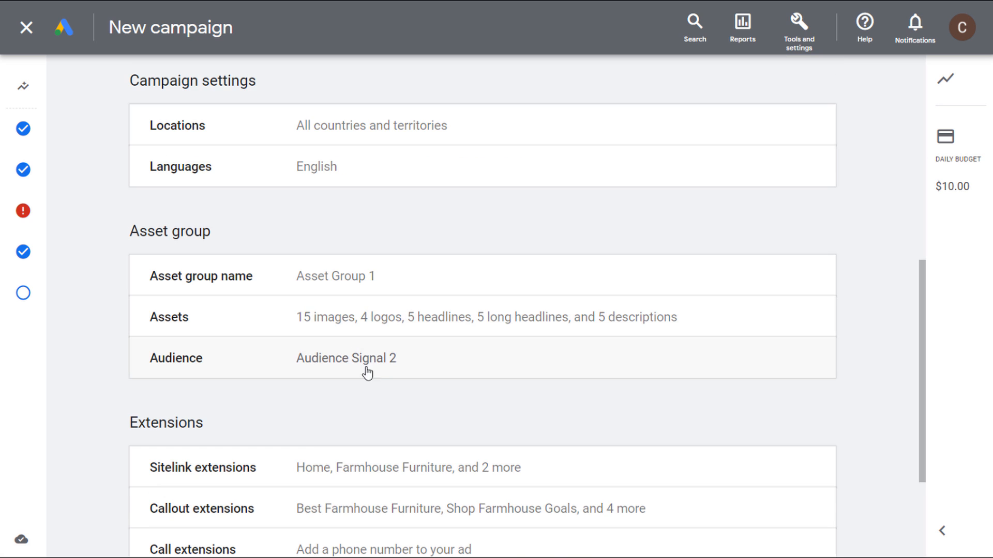
{"action": "scroll", "coordinate": [405, 370], "scroll_direction": "down", "scroll_amount": 4}
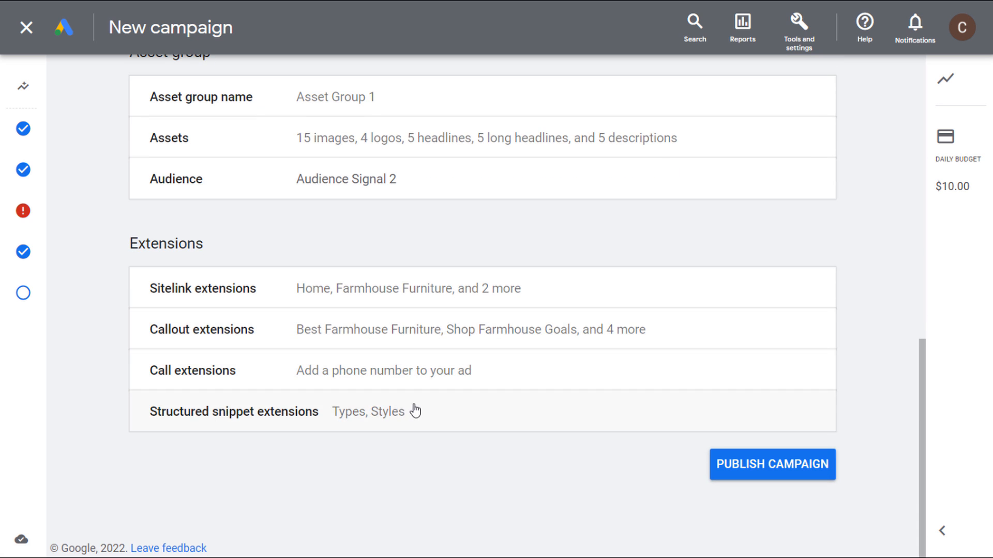
{"action": "scroll", "coordinate": [414, 410], "scroll_direction": "up", "scroll_amount": 7}
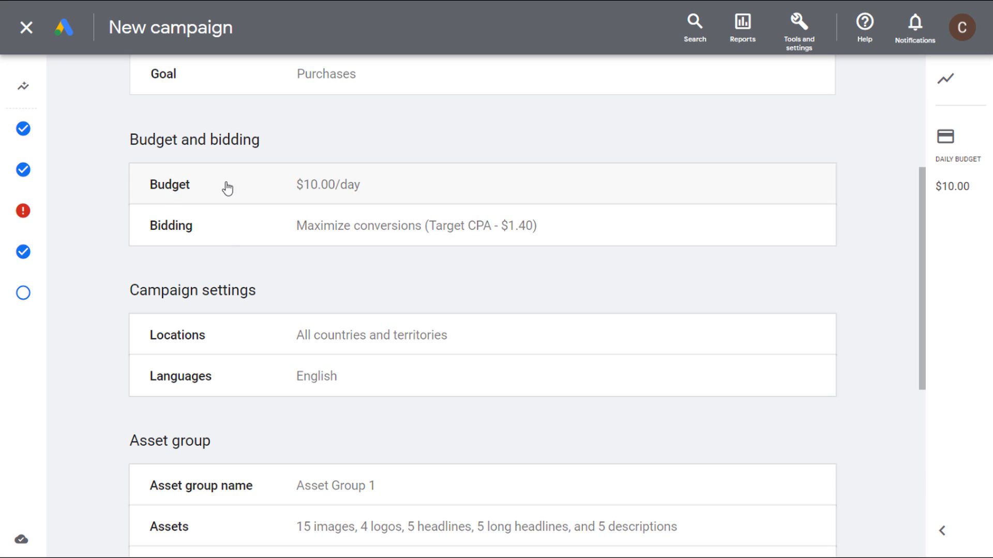
{"action": "scroll", "coordinate": [253, 250], "scroll_direction": "up", "scroll_amount": 5}
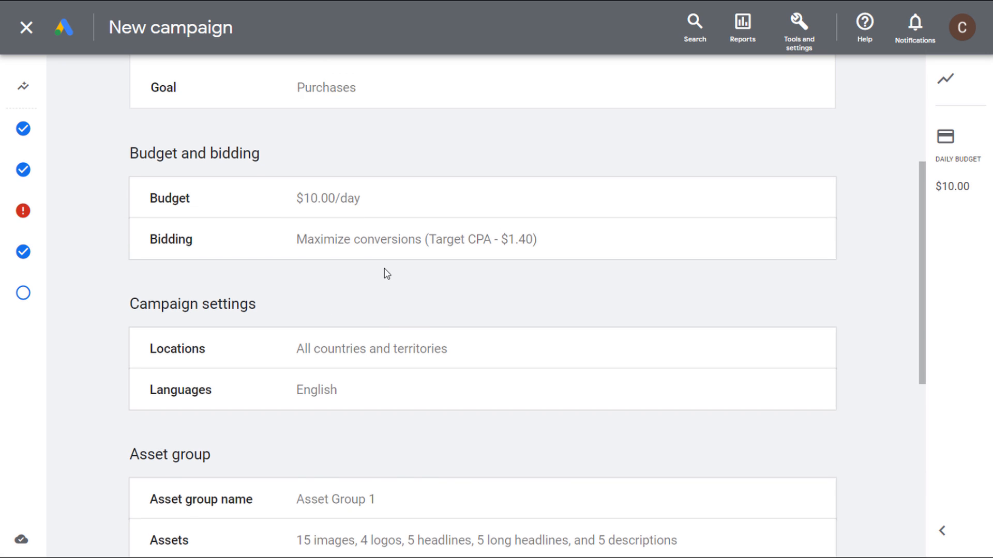
{"action": "left_click", "coordinate": [782, 177]}
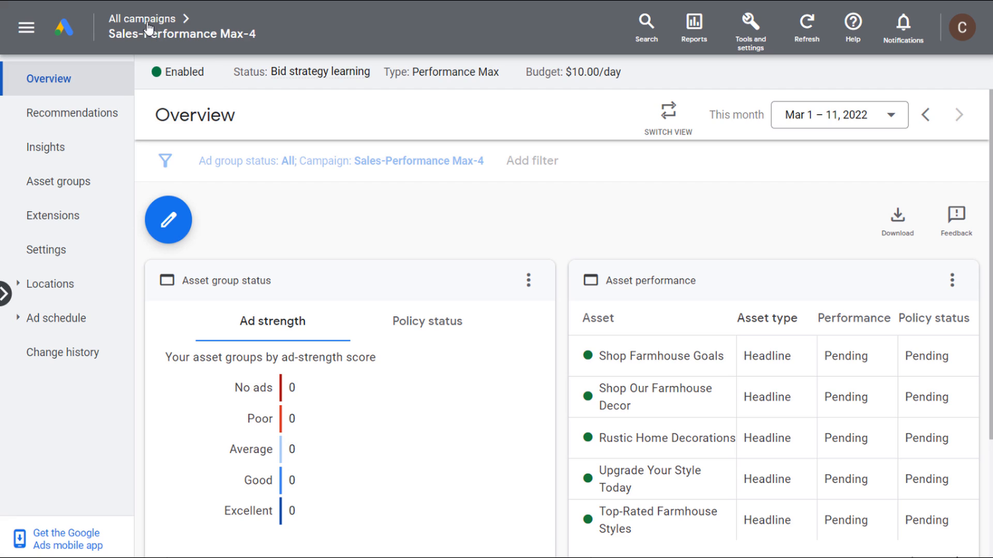
Open the Sales-Performance Max-4 campaign from the list of all campaigns and view the options for adding another asset group.
{"action": "left_click", "coordinate": [147, 23]}
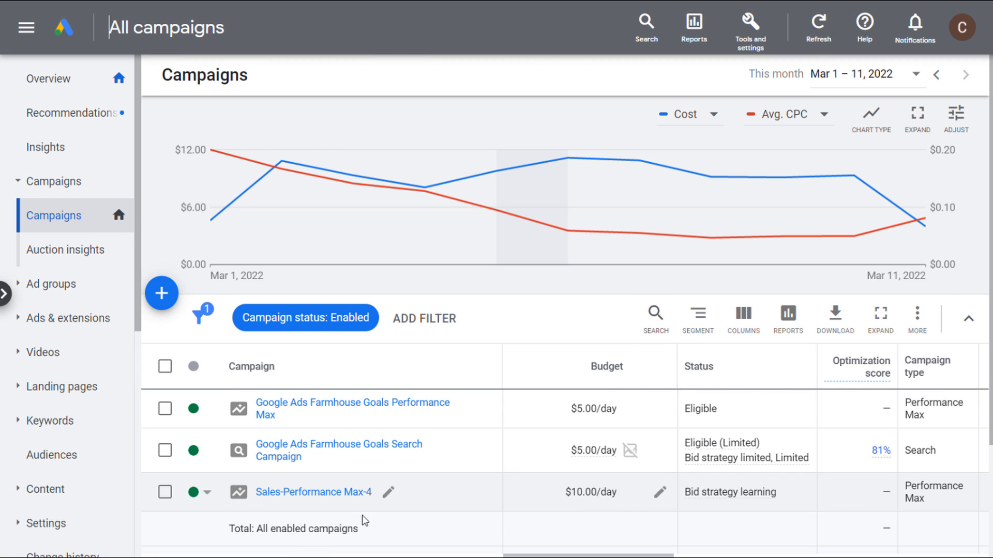
{"action": "left_click", "coordinate": [352, 492]}
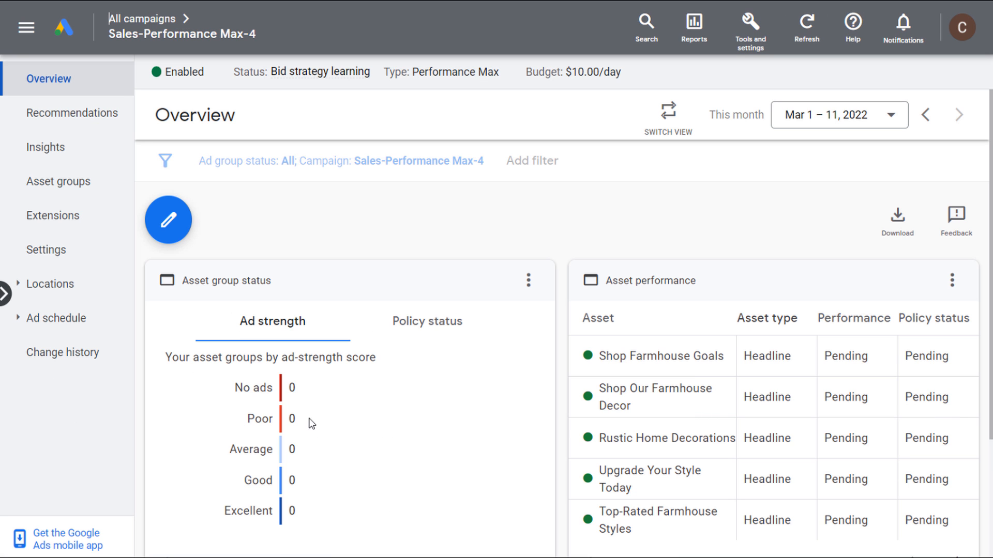
{"action": "left_click", "coordinate": [57, 185]}
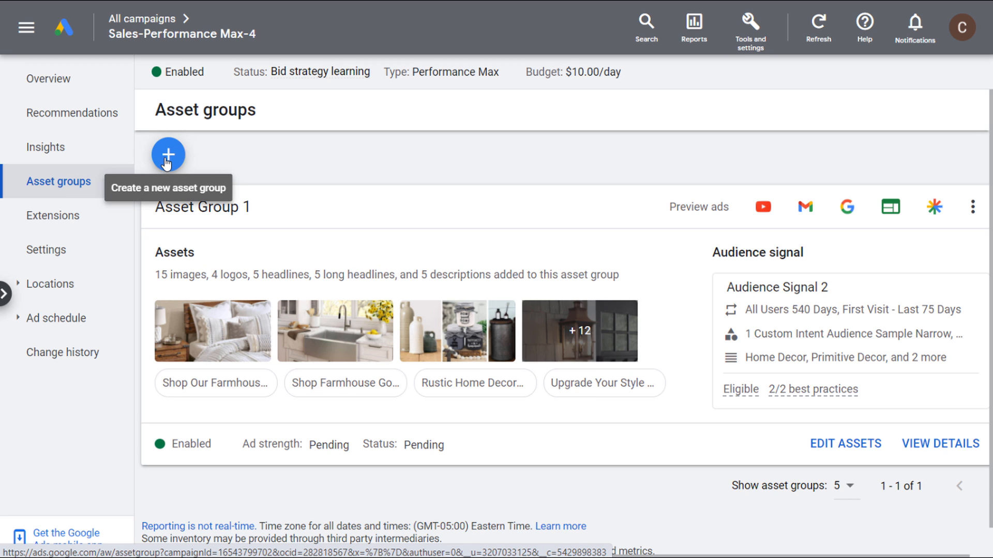
{"action": "left_click", "coordinate": [168, 162]}
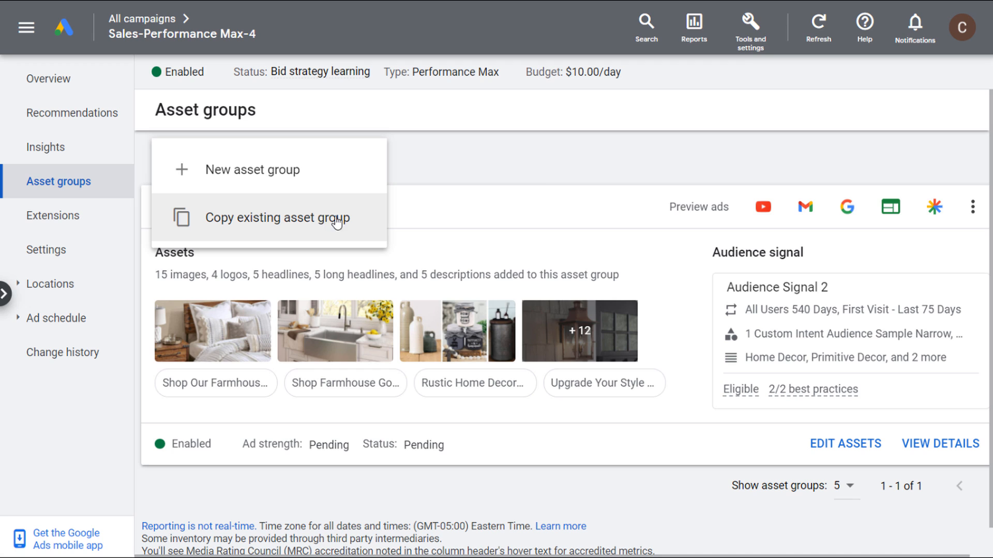
{"action": "left_click", "coordinate": [560, 161]}
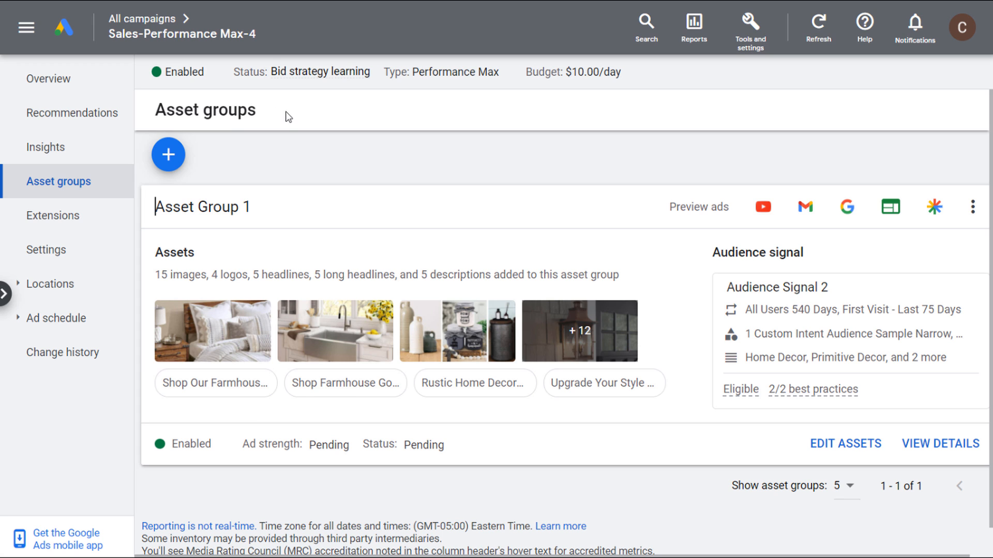
Examine the cost and conversion columns for all campaigns, and switch to the Farmhouse Goals website.
{"action": "left_click", "coordinate": [139, 21]}
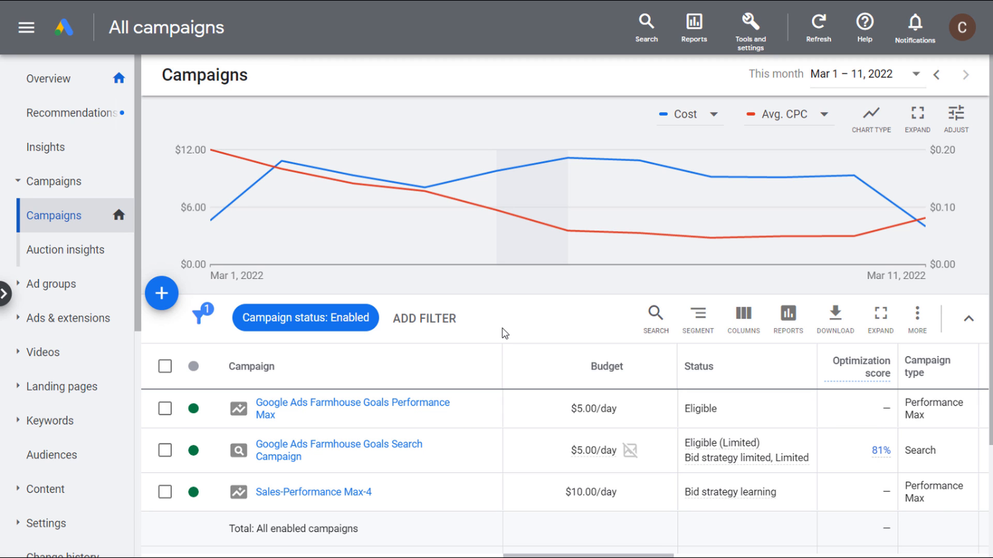
{"action": "left_click_drag", "start_coordinate": [564, 551], "coordinate": [830, 556]}
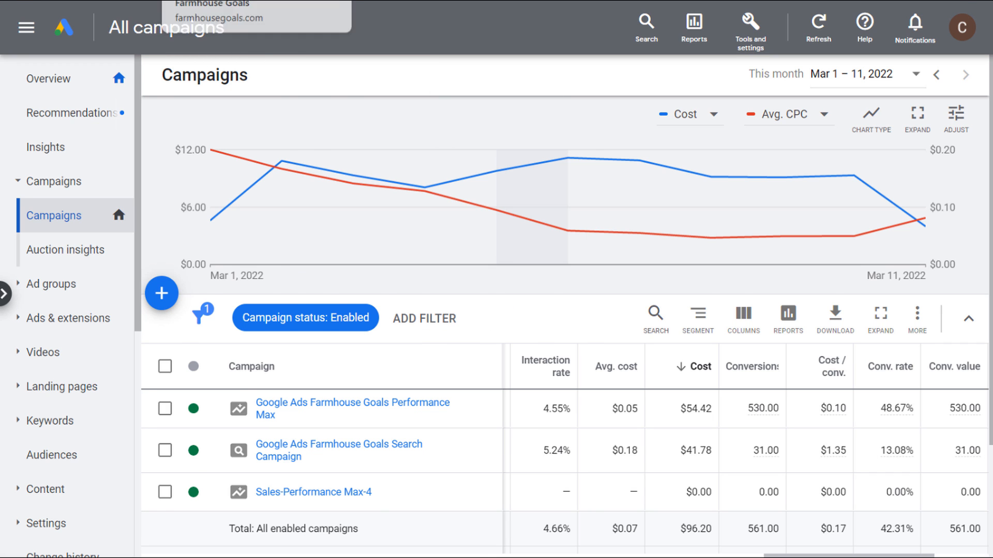
{"action": "left_click", "coordinate": [217, 1]}
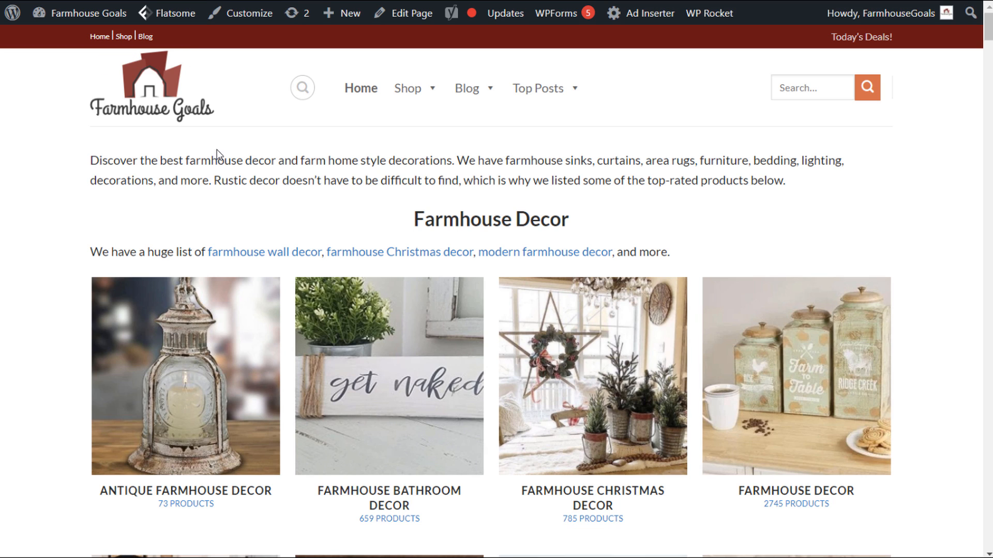